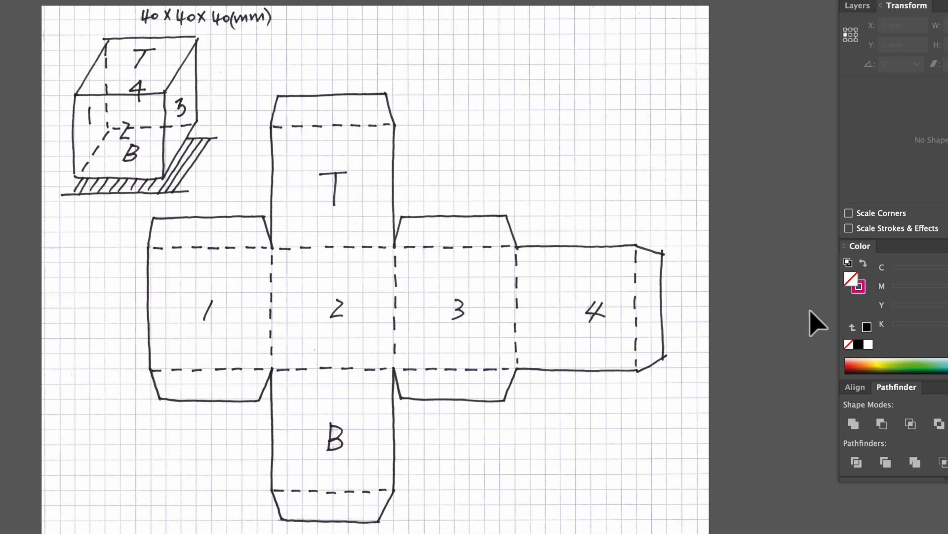
- Make the Fold and Bleed layers of the cube dieline visible
left_click(563, 332)
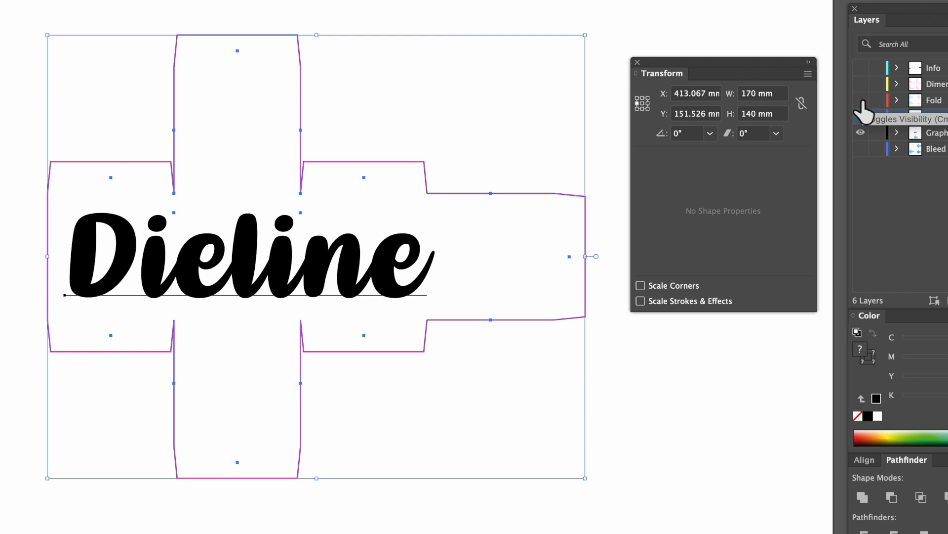
left_click(861, 100)
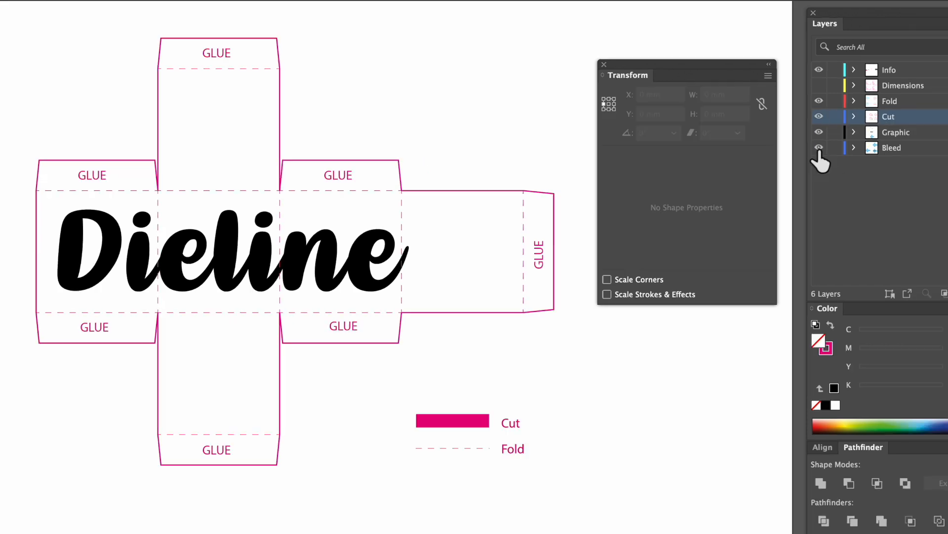
left_click(861, 149)
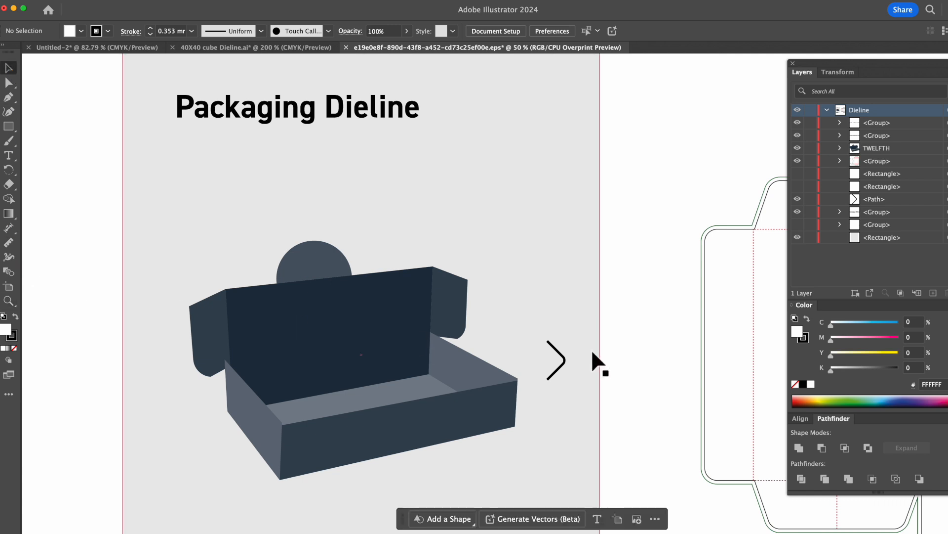
left_click_drag(669, 353, 294, 326)
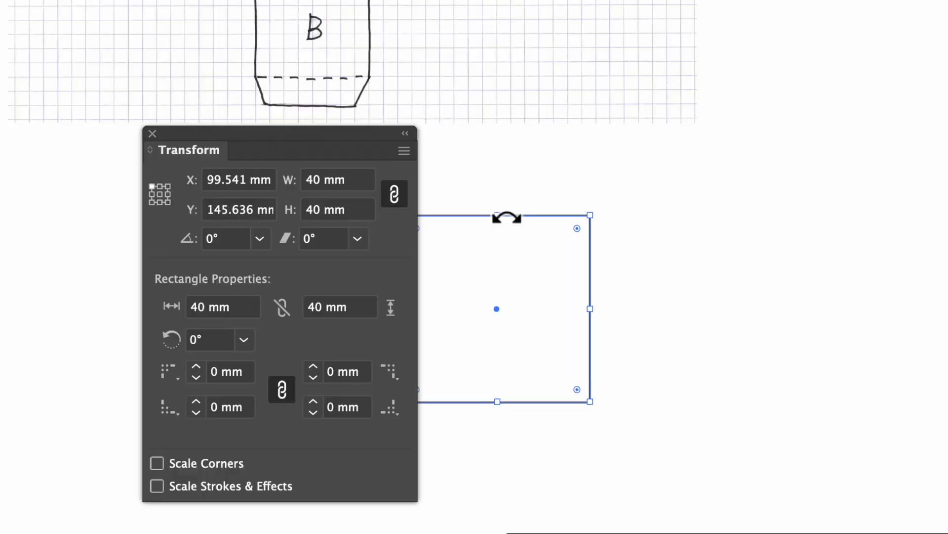
left_click_drag(509, 218, 617, 218)
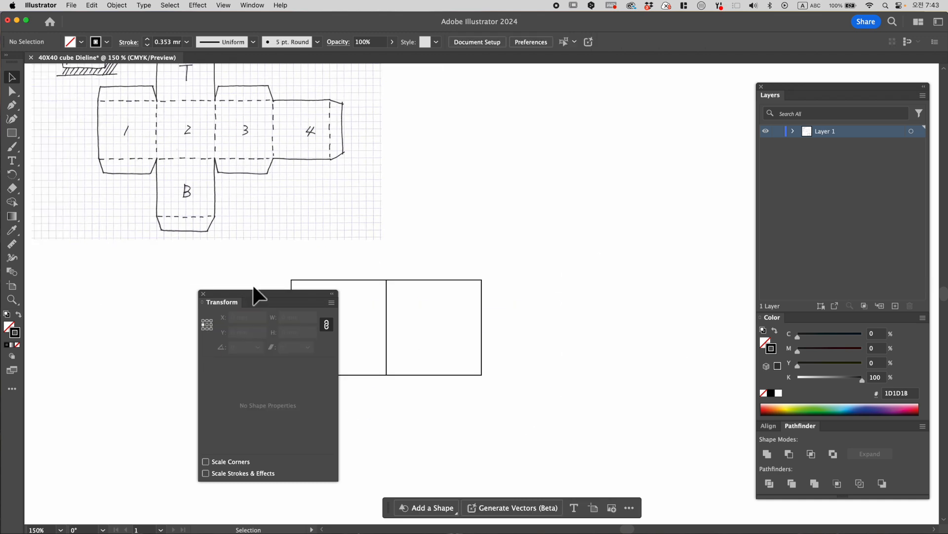
left_click(469, 278)
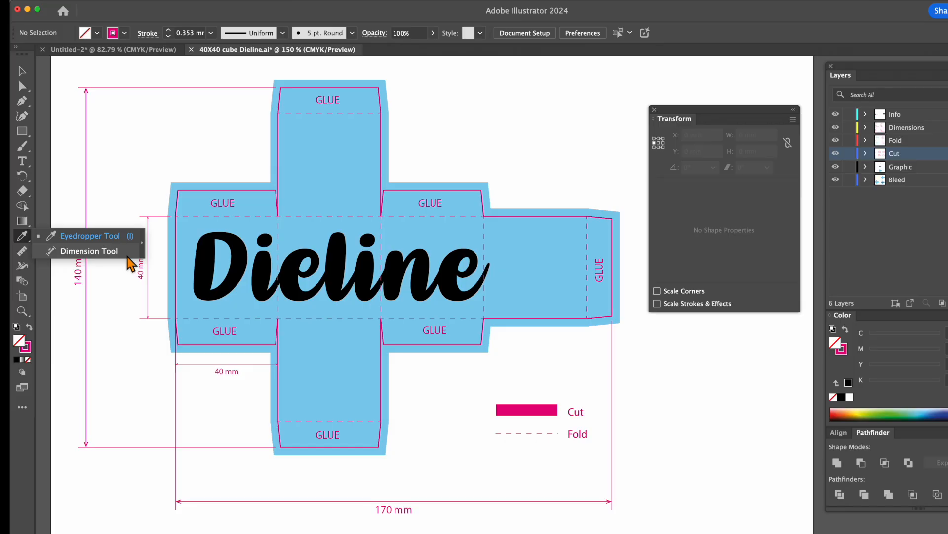
- Activate the Dimension tool and move its options bar away from the dieline's 140 mm dimension
left_click(89, 251)
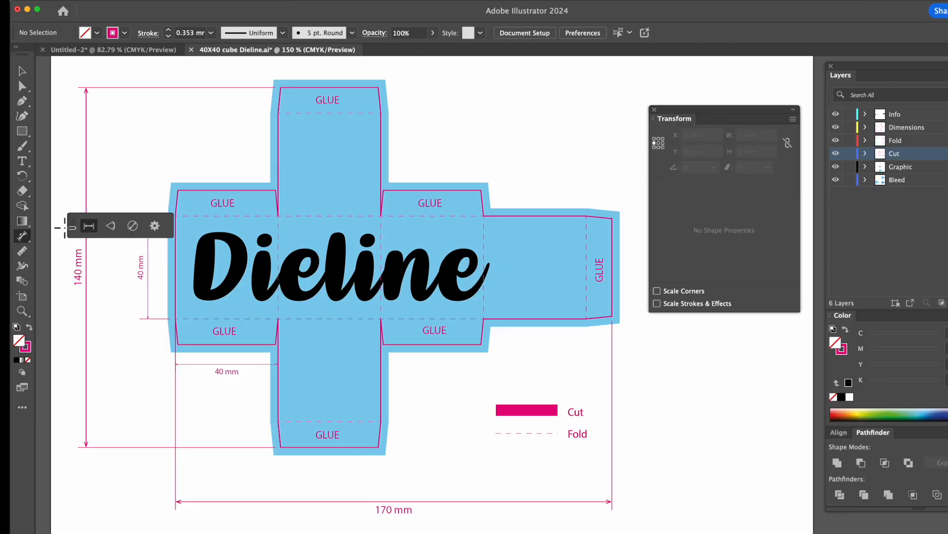
left_click_drag(74, 222, 470, 117)
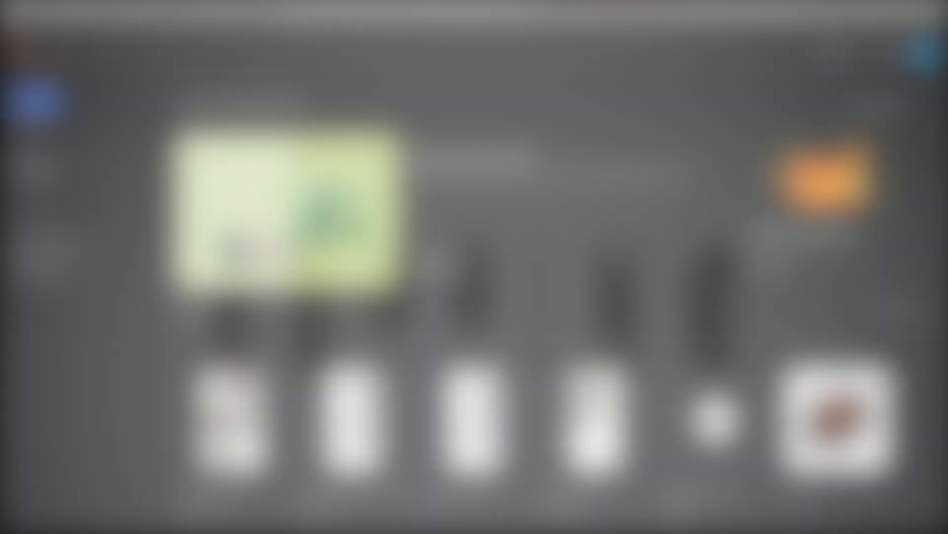
- Display the program's version information
left_click(55, 6)
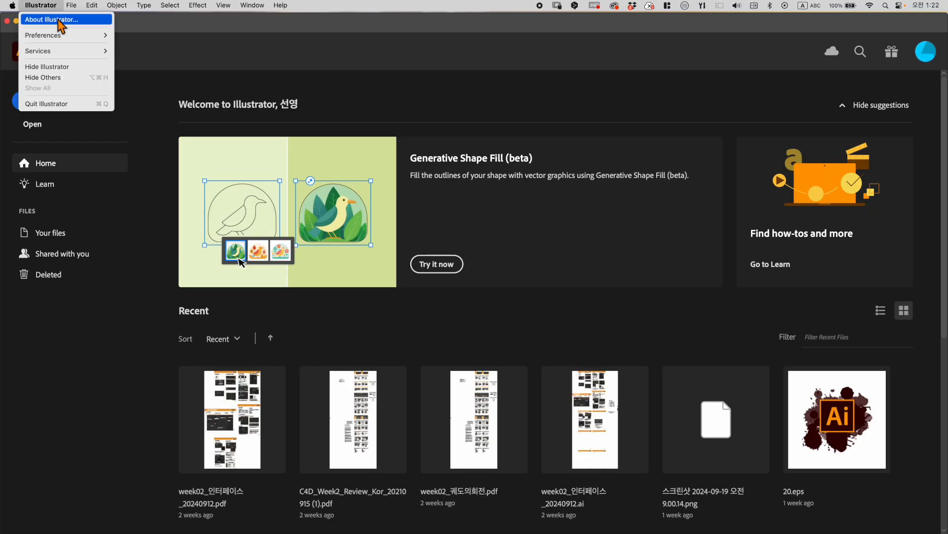
left_click(58, 20)
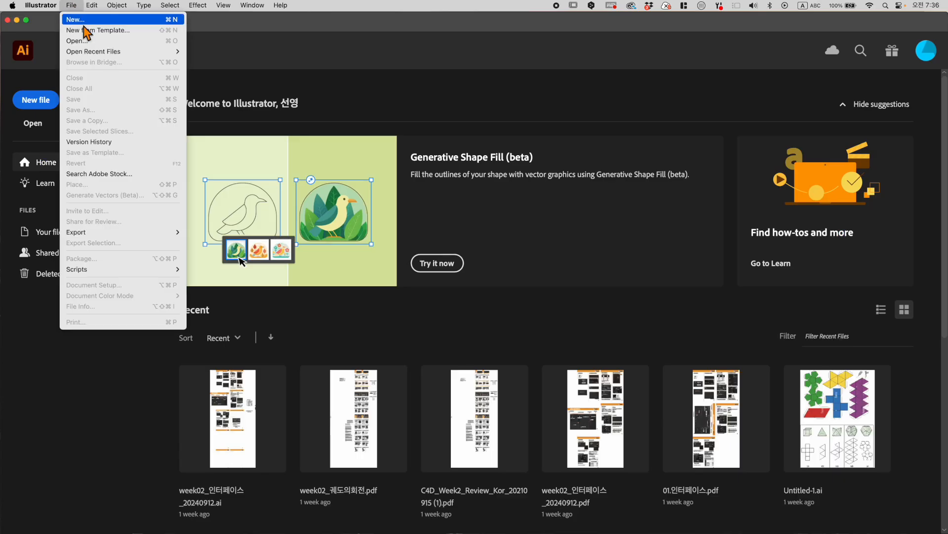
- Create a landscape 420 × 297 mm CMYK document in millimetres named "40X40 cube Dieline"
left_click(87, 20)
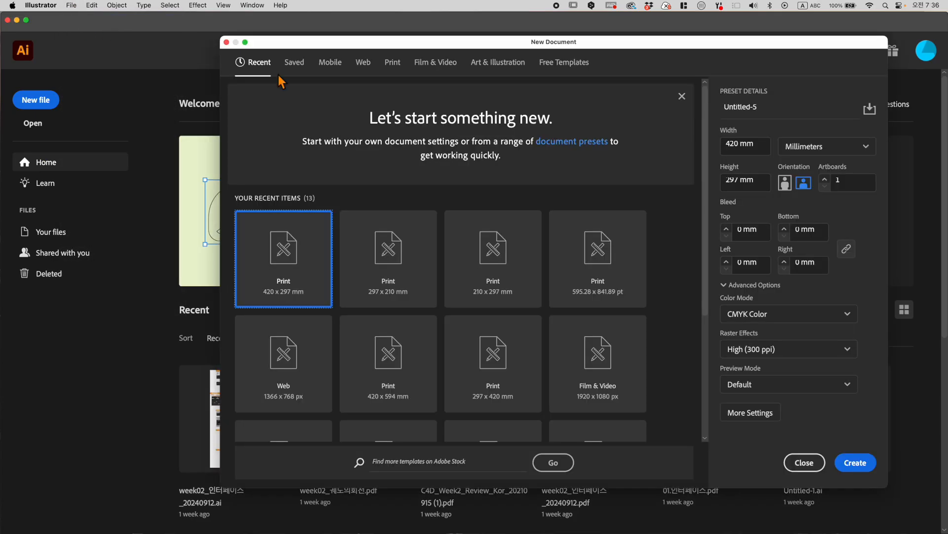
left_click(804, 187)
left_click(830, 146)
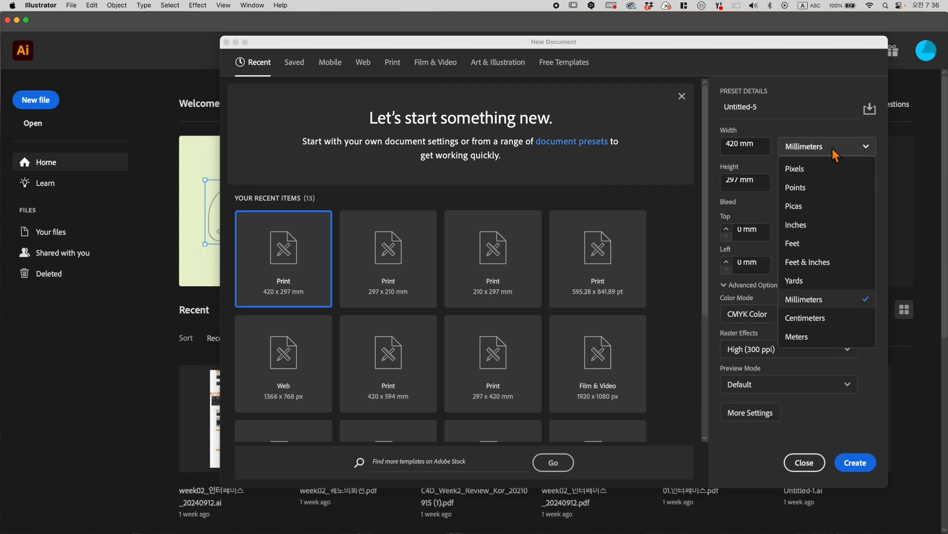
left_click(834, 151)
left_click(741, 107)
type("40X40 cube Dieline")
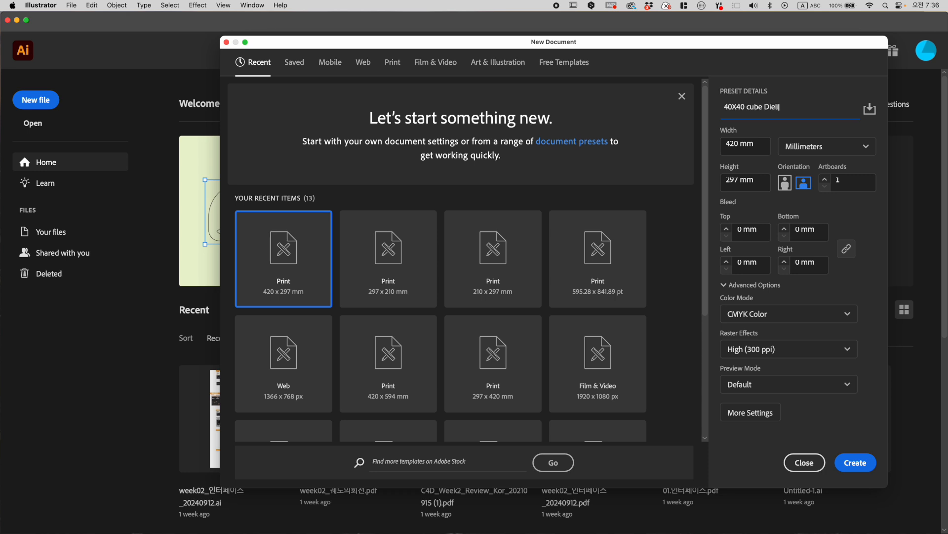
left_click(859, 465)
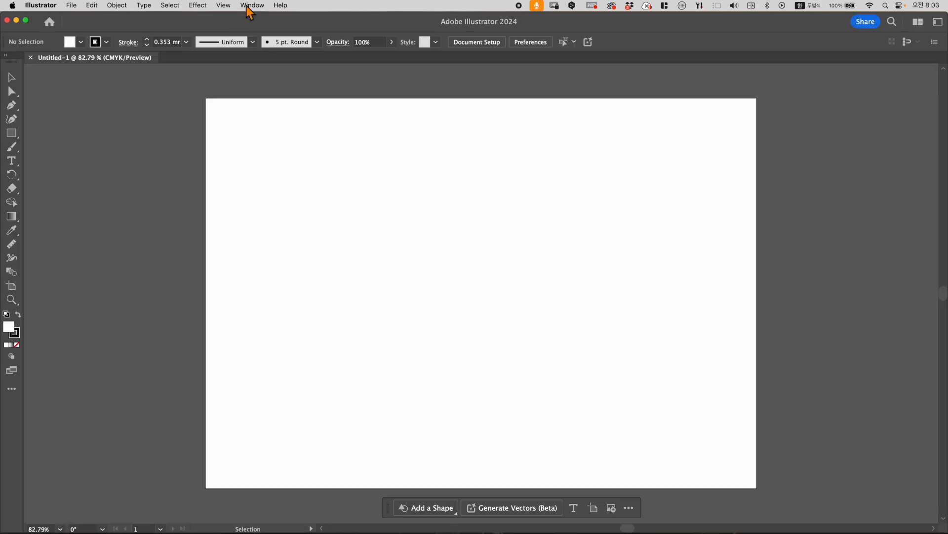
- Display the Transform panel for reading and editing object sizes
left_click(251, 6)
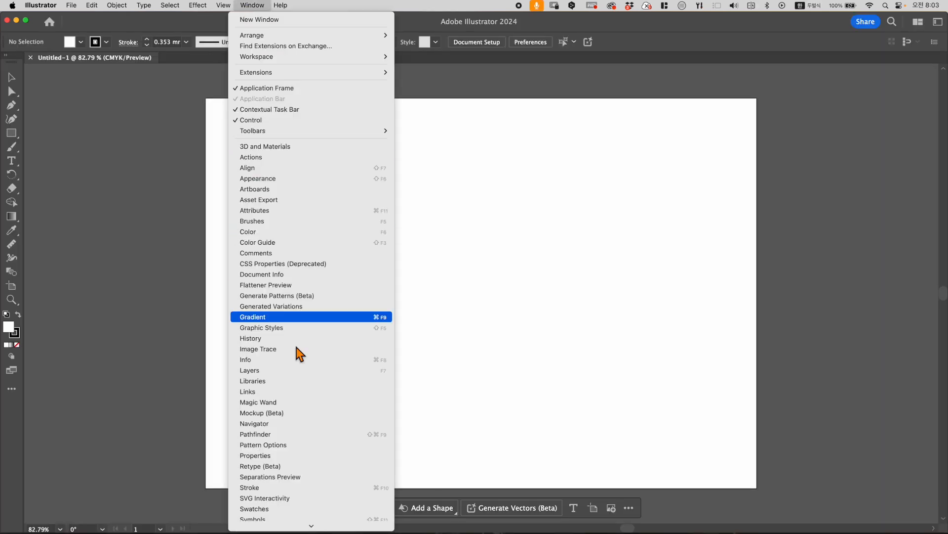
scroll(312, 410, "down", 5)
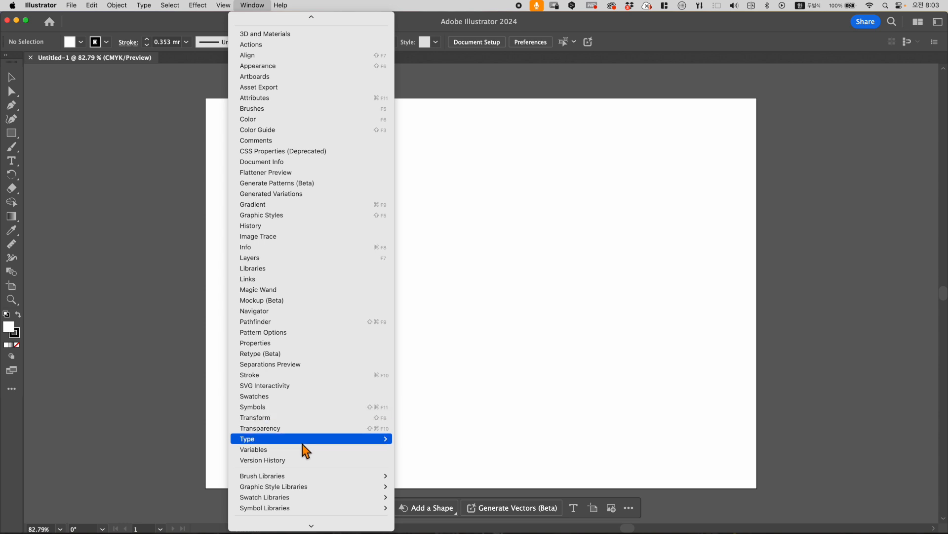
left_click(300, 419)
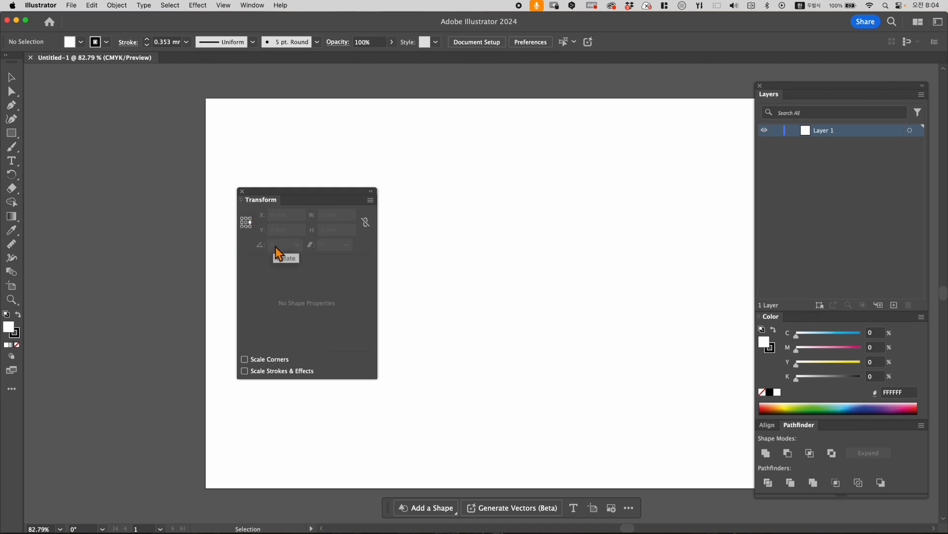
- Draw a 40 × 40 mm square on the artboard with the Rectangle tool and select it
left_click(11, 133)
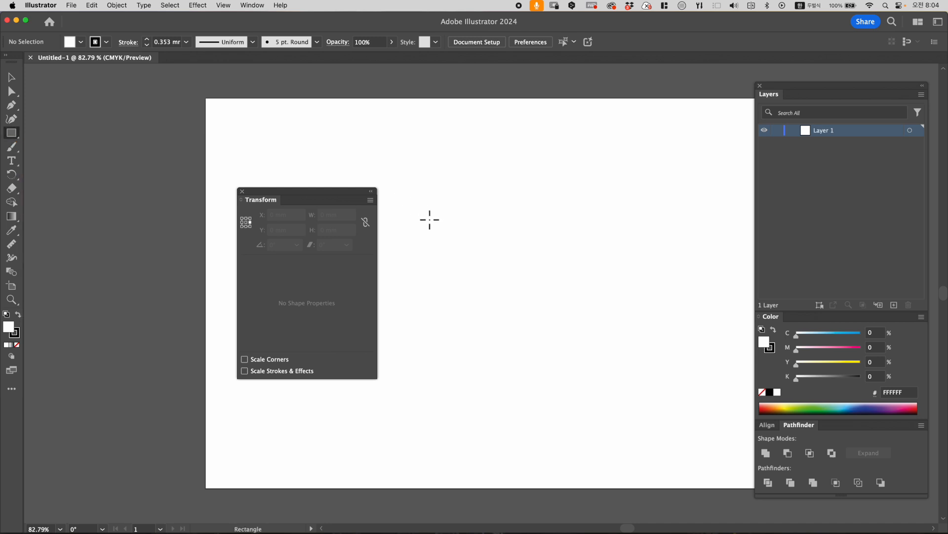
left_click(430, 219)
double_click(460, 254)
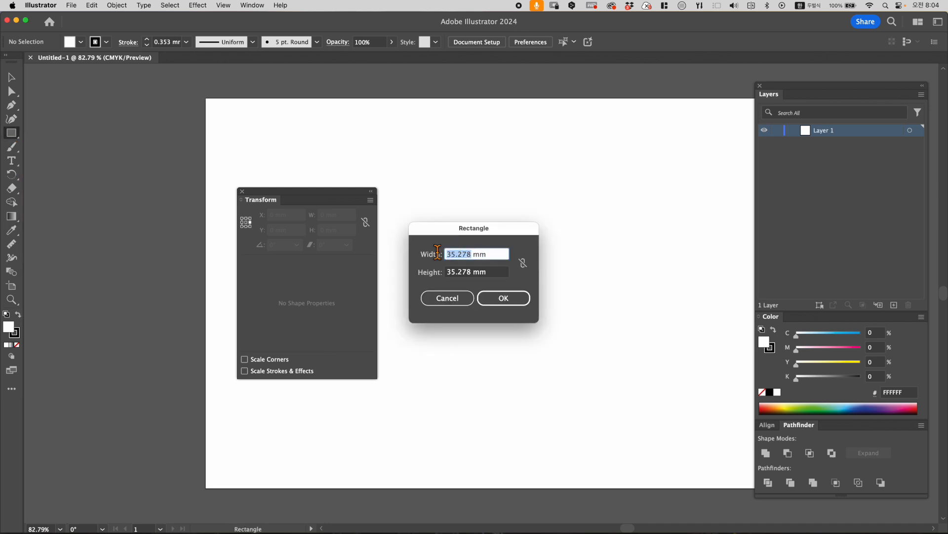
type("40")
left_click(476, 273)
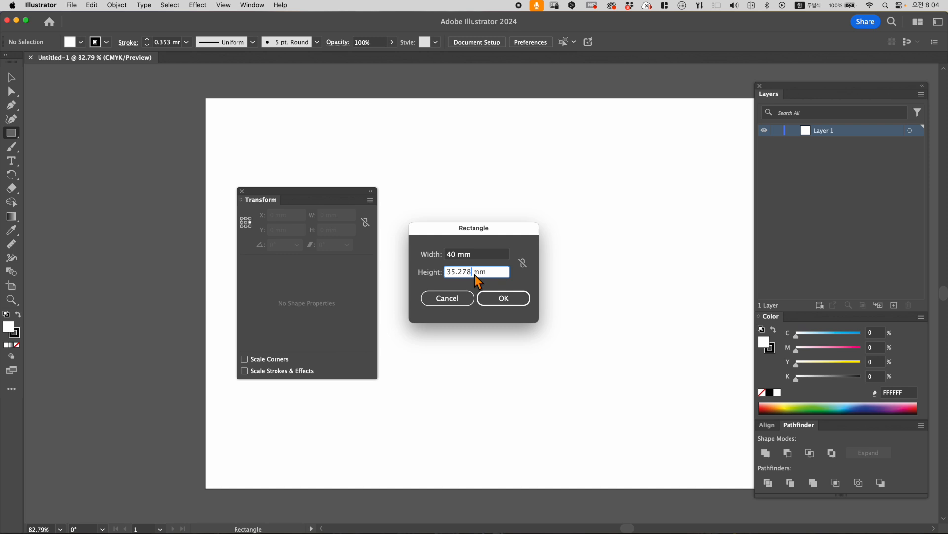
double_click(450, 271)
type("40")
key("Return")
key("v")
left_click(422, 278)
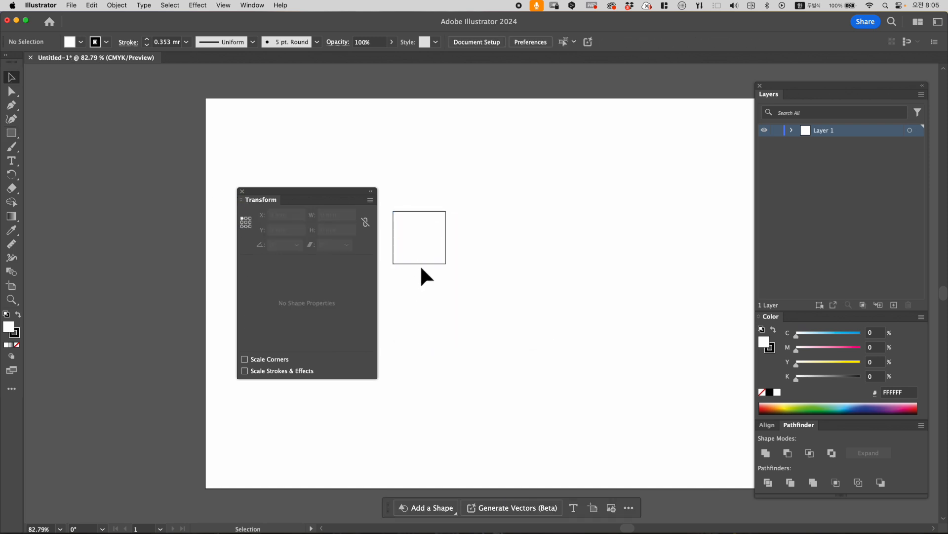
left_click(423, 265)
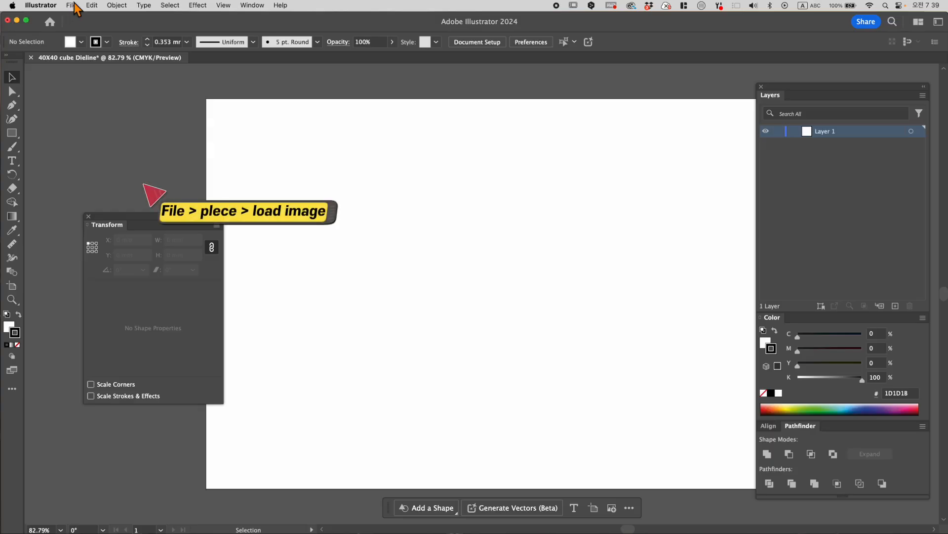
- Place the linked image "week_01_Cube_anatomy .jpg" in the artboard's upper-left area at about 148 mm wide
left_click(71, 5)
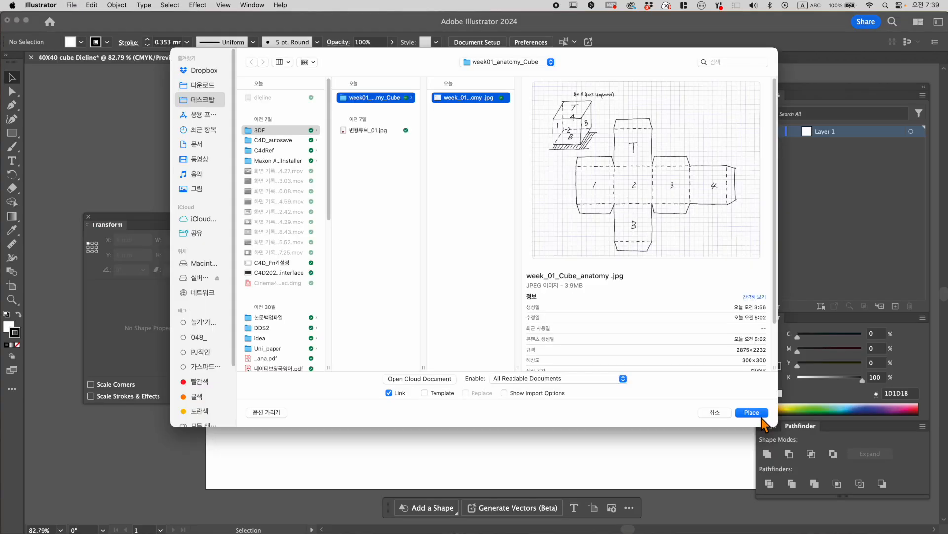
left_click(761, 418)
left_click(556, 291)
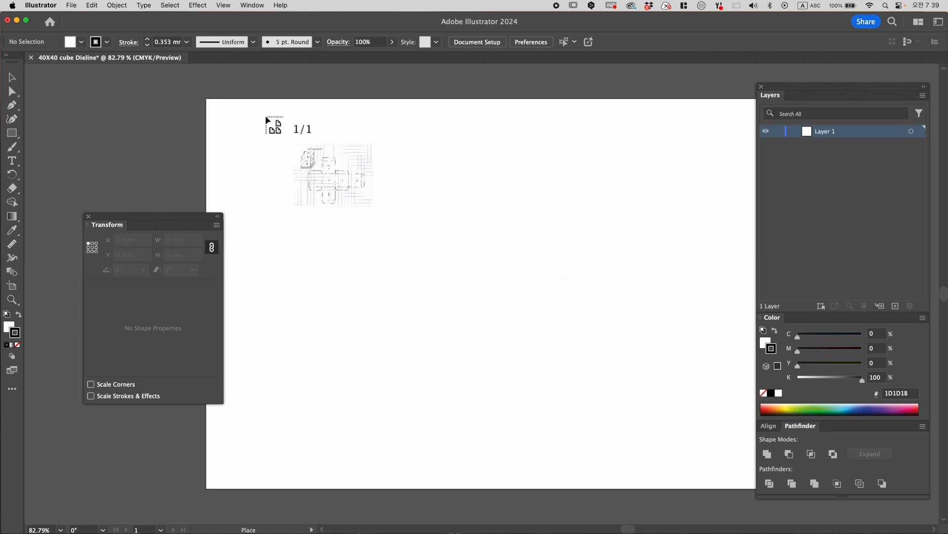
left_click_drag(421, 250, 450, 266)
- Lock the placed cube sketch image so it cannot be selected
key("super+equal")
key("super+equal")
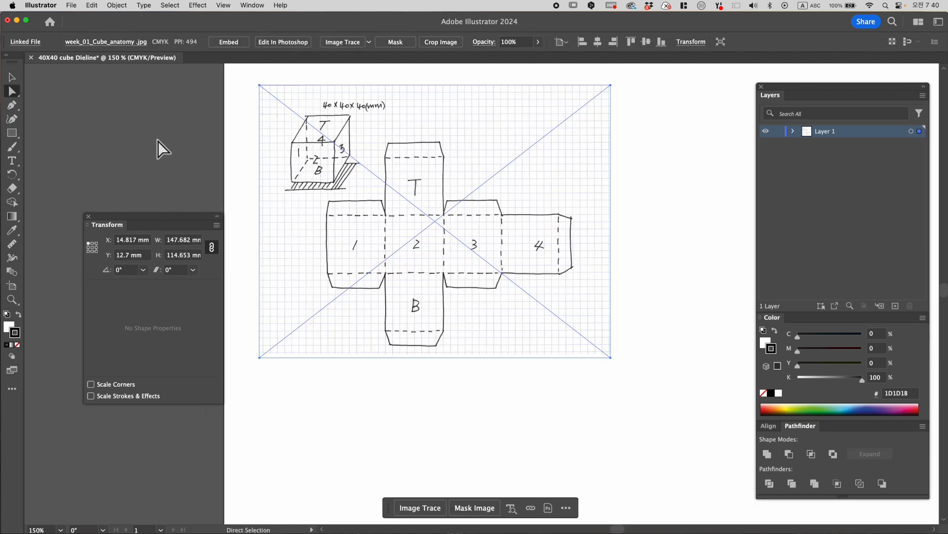
left_click(119, 5)
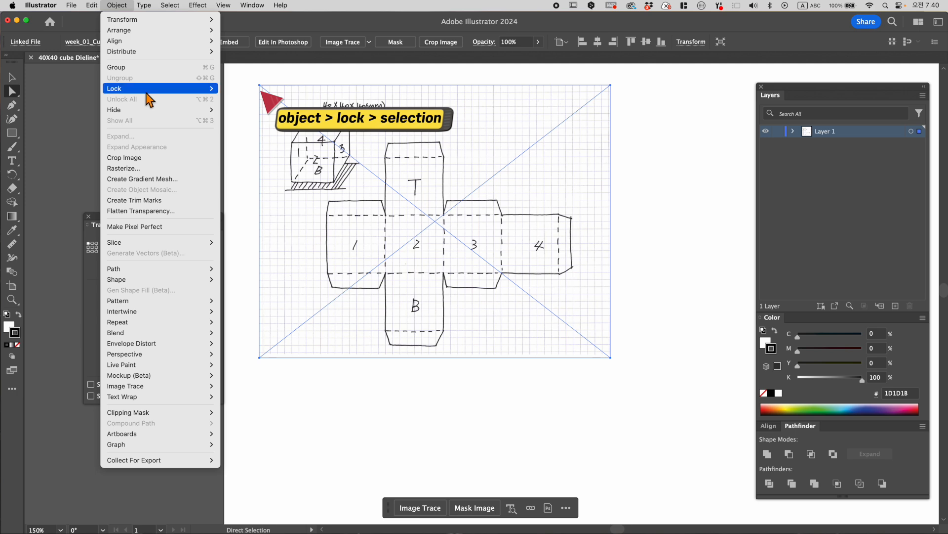
mouse_move(143, 87)
left_click(274, 89)
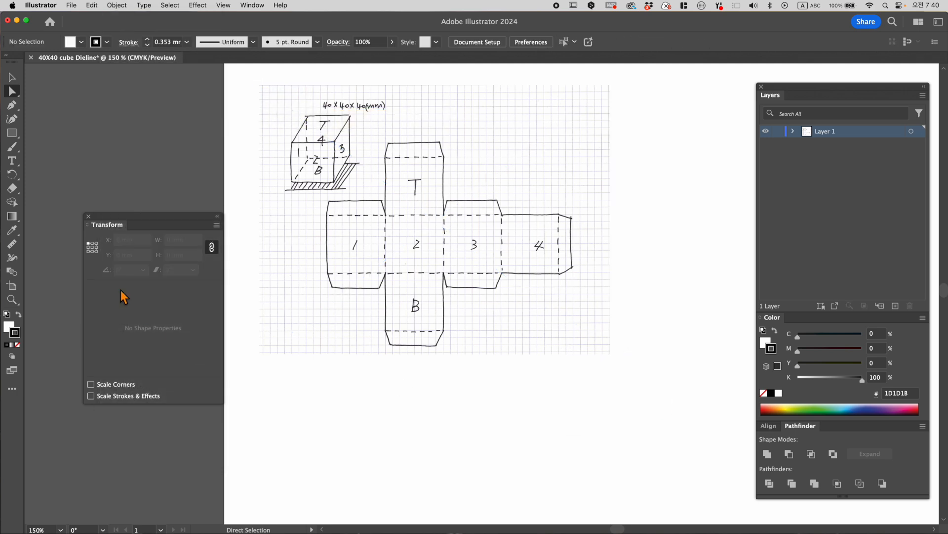
- Move the Transform panel below the sketch beside the 40 mm square, turn on Smart Guides and deselect the square
left_click(12, 299)
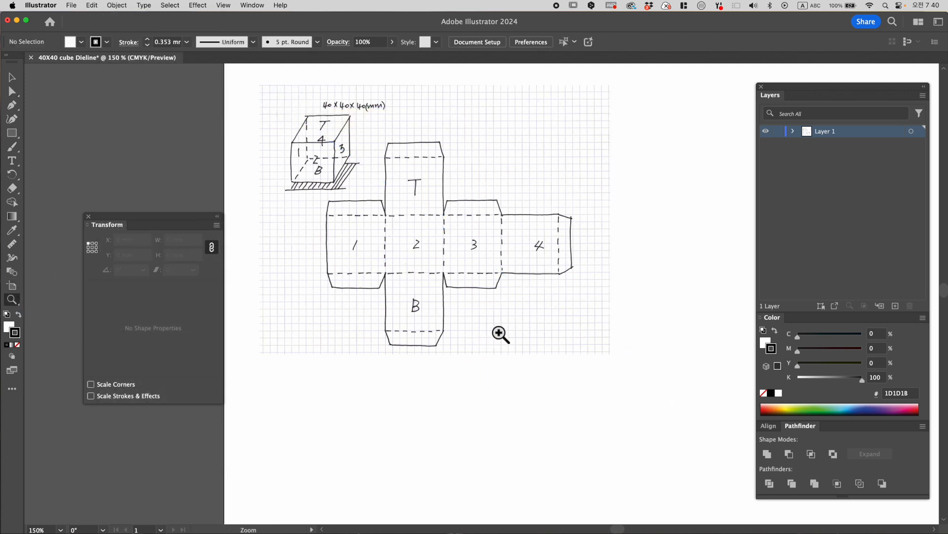
left_click(512, 300, "alt")
left_click_drag(515, 296, 449, 254)
left_click_drag(168, 222, 153, 200)
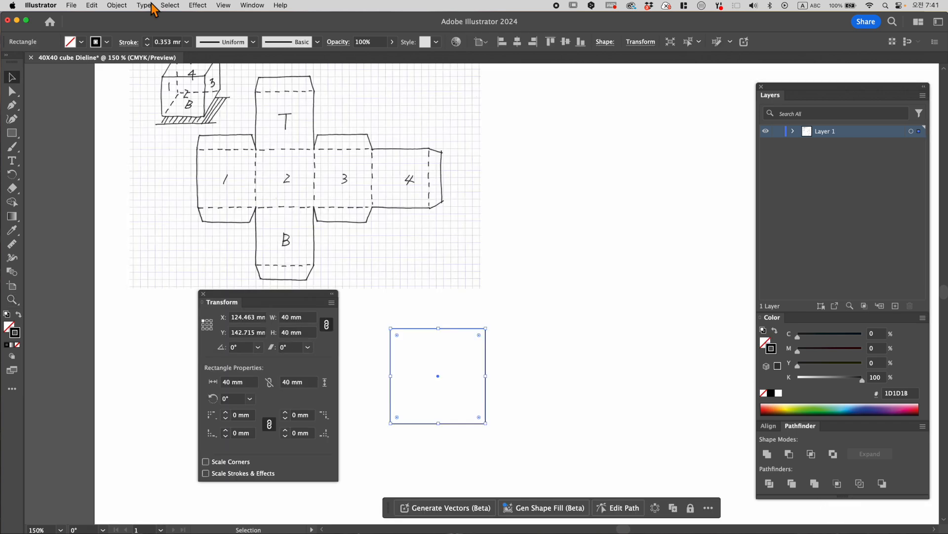
left_click(225, 7)
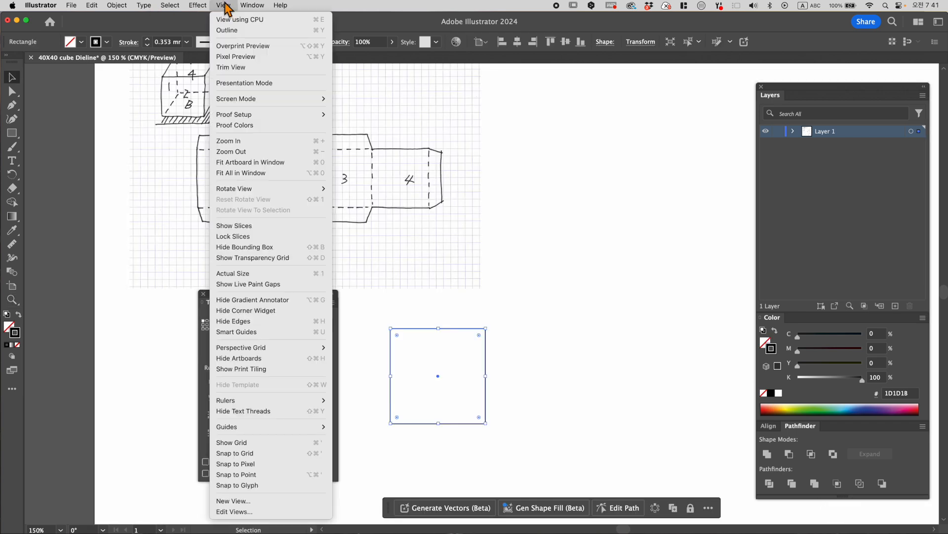
left_click(259, 334)
left_click(393, 319)
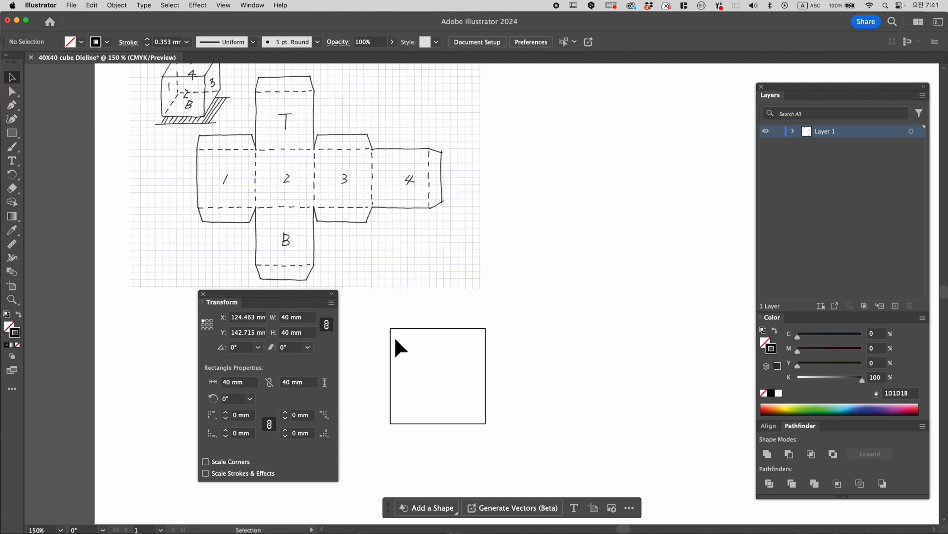
- Duplicate the 40 mm square horizontally to its right so the two squares share an edge, and deselect the copy
mouse_move(398, 329)
left_mouse_down()
mouse_move(496, 329)
mouse_move(399, 329)
left_mouse_up()
mouse_move(512, 331)
left_mouse_down()
mouse_move(494, 326)
mouse_move(500, 333)
left_mouse_up()
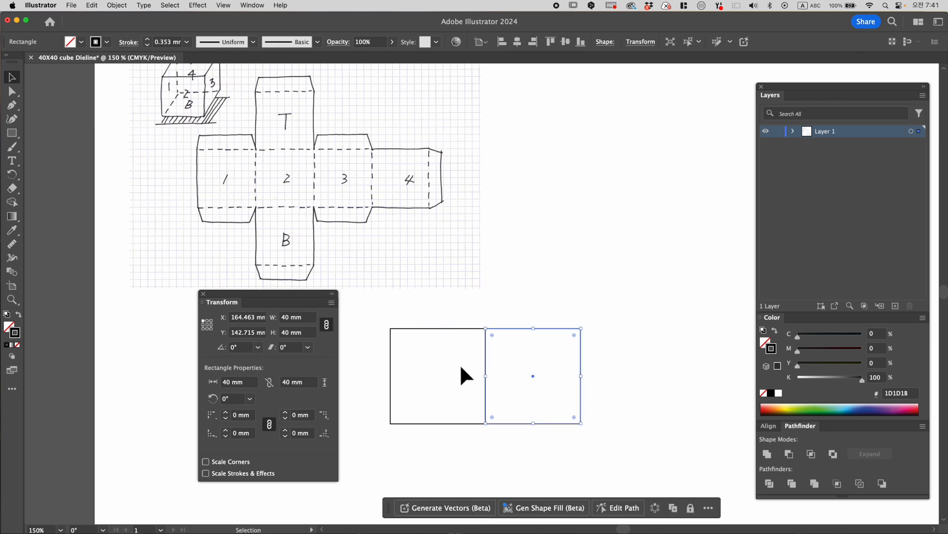
left_click(460, 366)
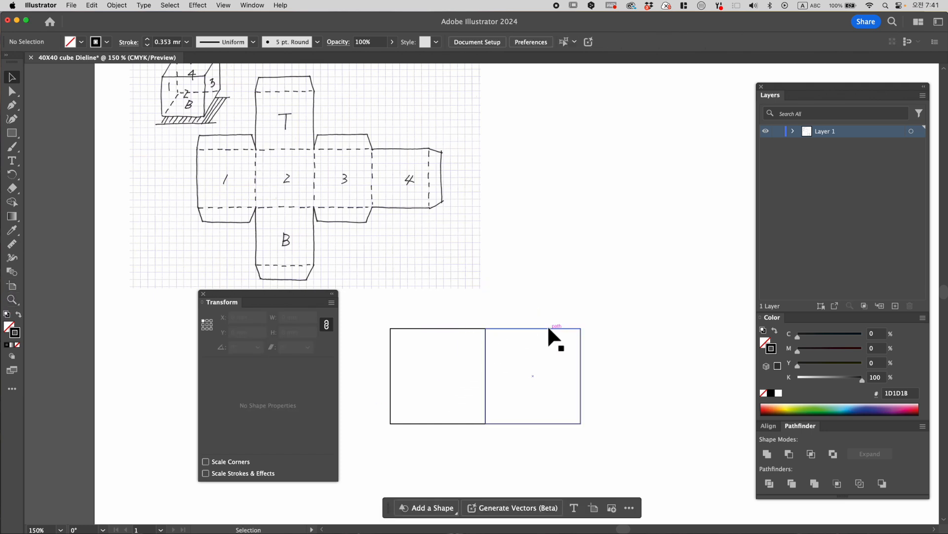
- Copy the second square to its right with a gap of about 0.6 mm and check the overall width of all three squares
left_click_drag(542, 327, 508, 331)
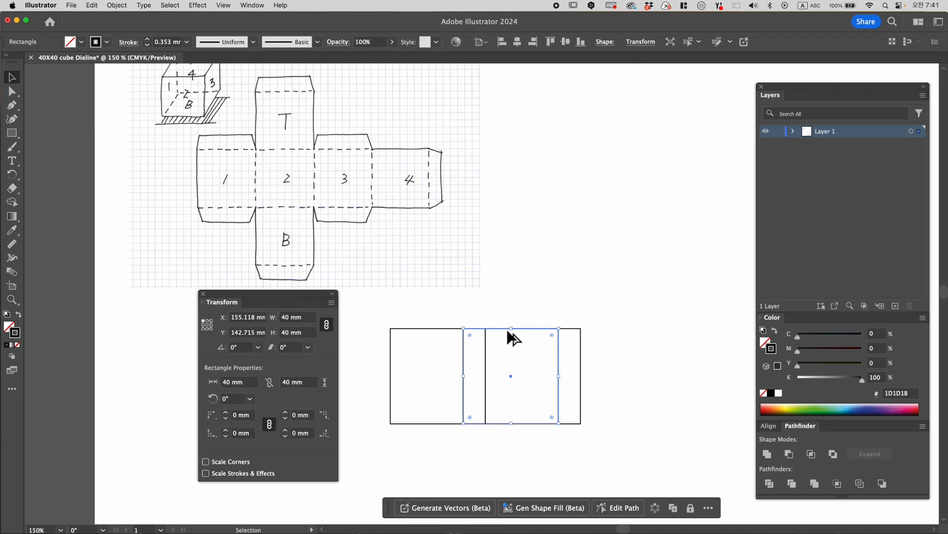
left_click(577, 341)
left_click_drag(463, 366, 584, 364)
left_click_drag(583, 363, 583, 361)
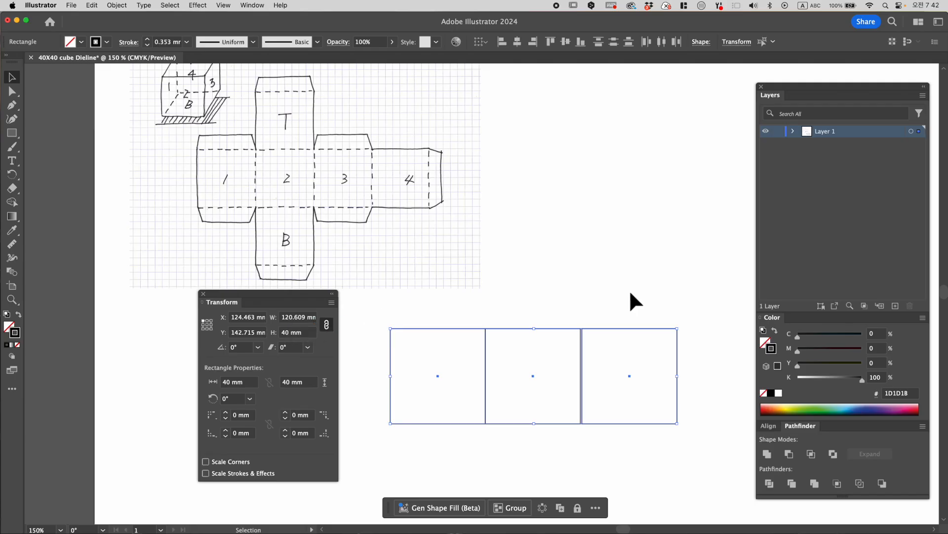
left_click(612, 309)
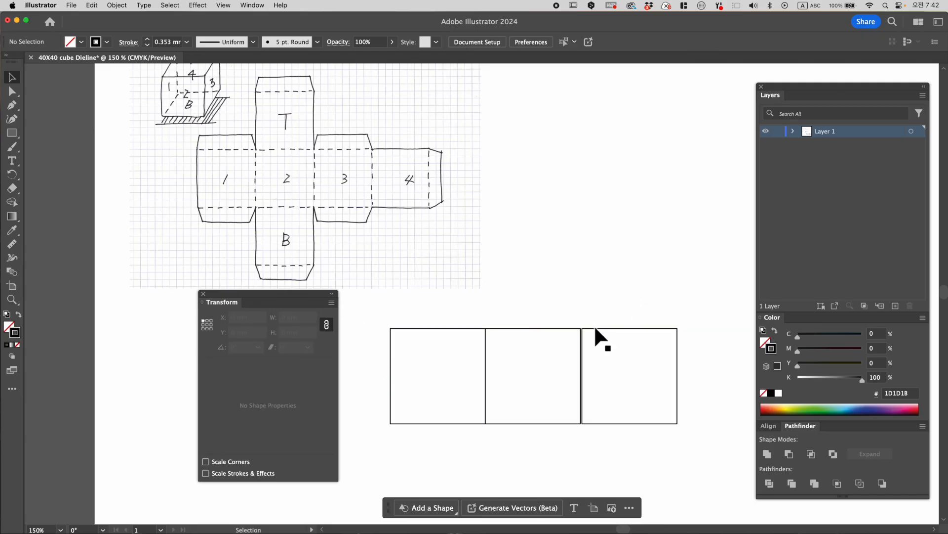
- Delete the third and second 40 mm squares so that only the first square remains below the sketch
left_click(593, 328)
key("Delete")
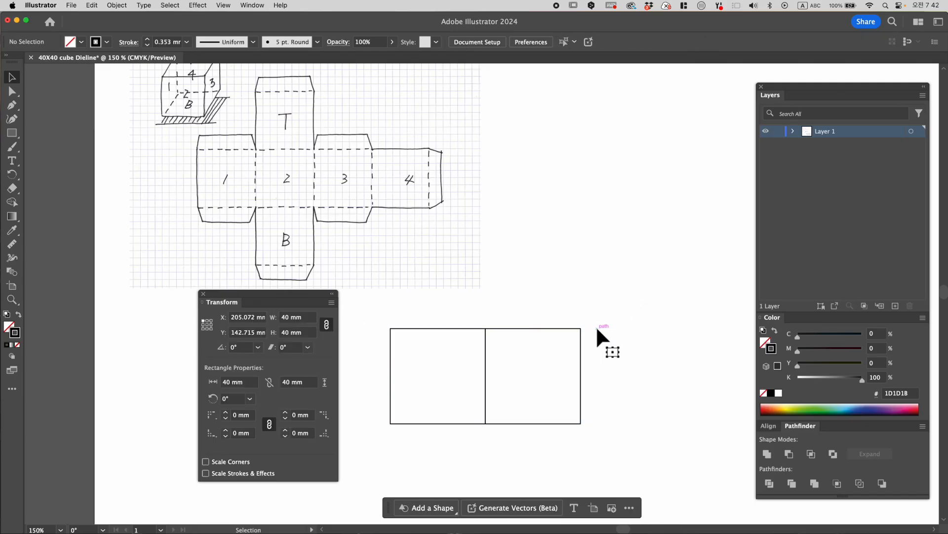
left_click(563, 329)
key("Delete")
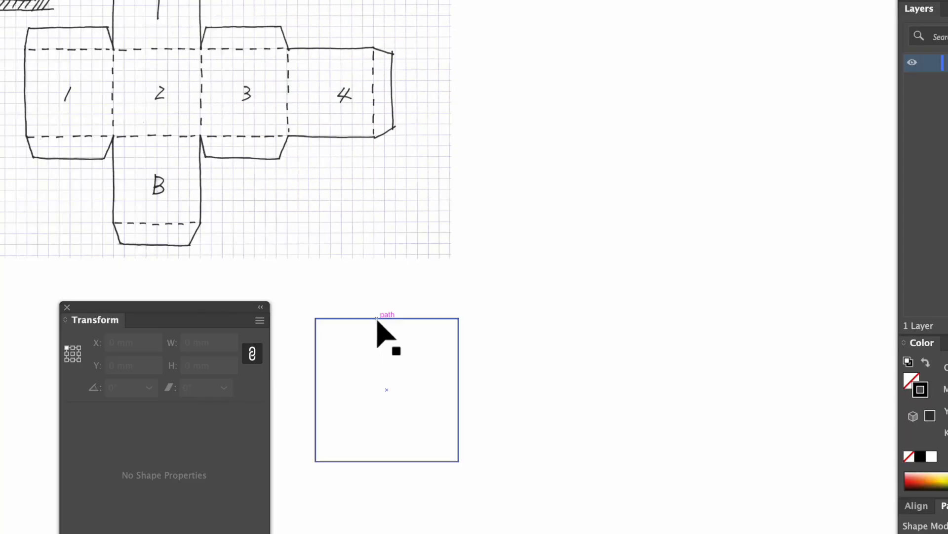
- Try pasting a copy of the 40 mm square in front and moving it to the right, undo it and deselect
left_click(670, 256)
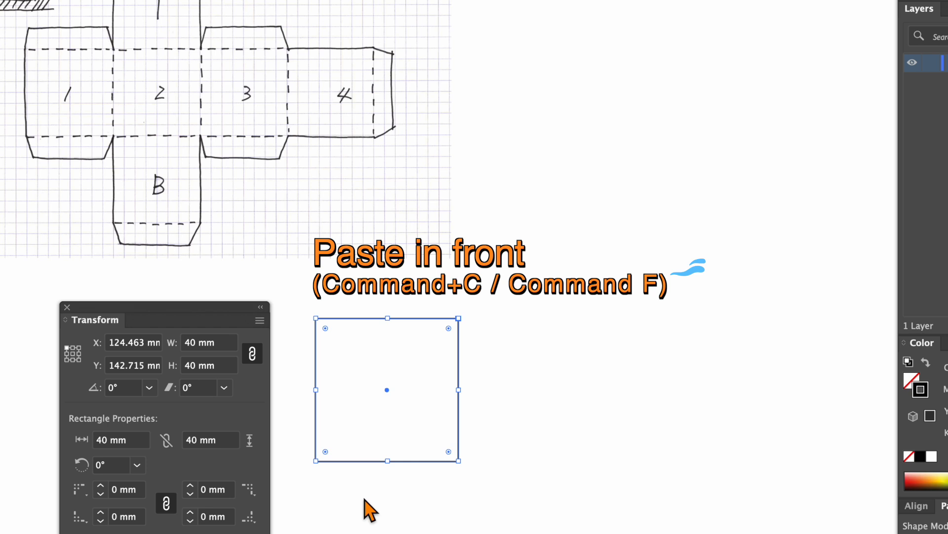
left_click_drag(378, 321, 578, 324)
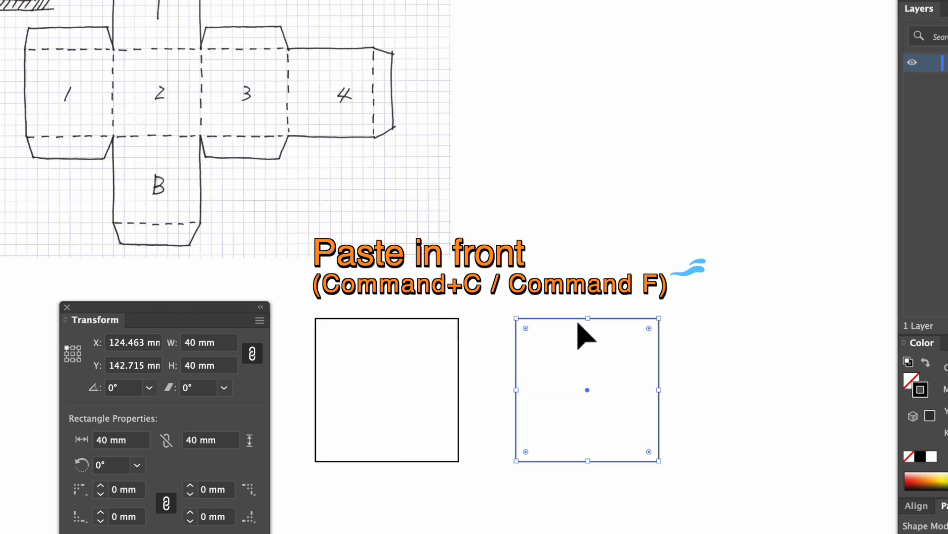
key("super+z")
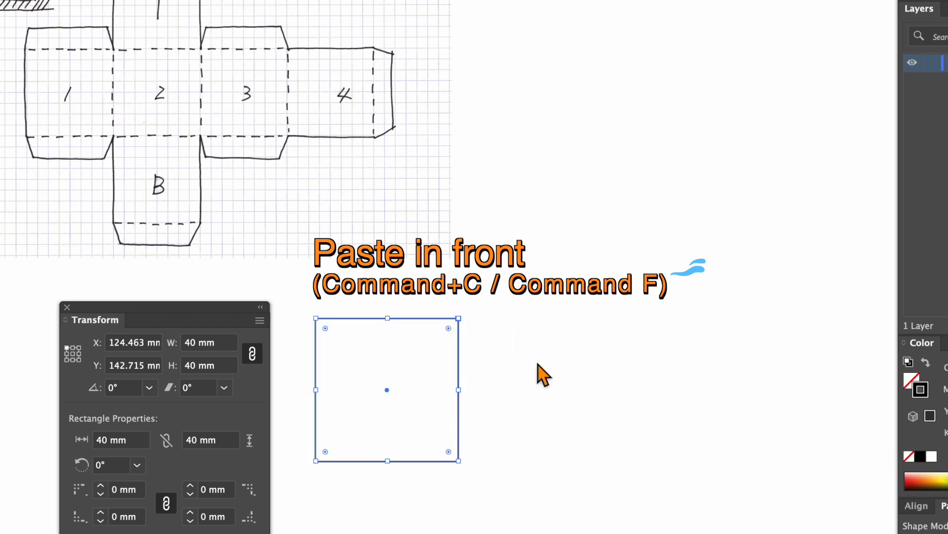
left_click(357, 470)
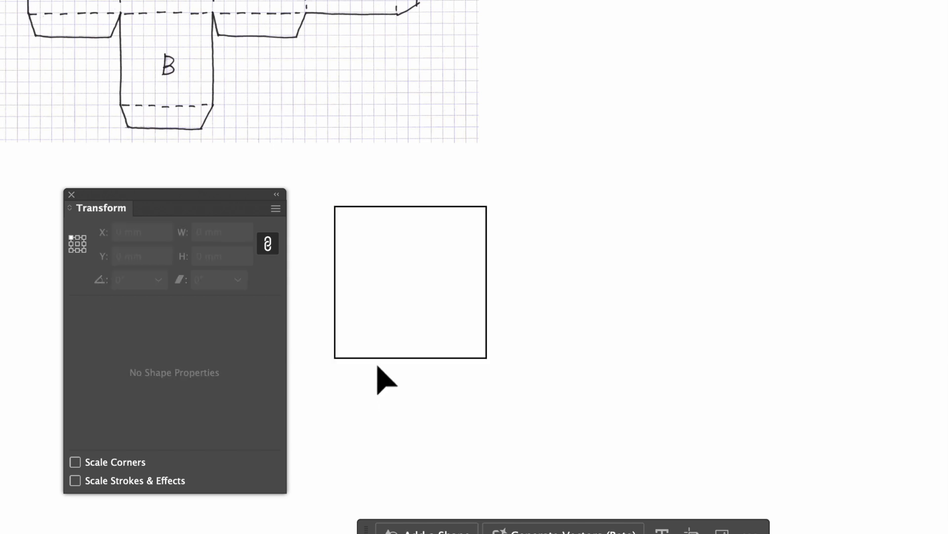
- Try duplicating the 40 mm square by adding +40 to X at its left-middle reference point, and undo the copy
left_click(382, 358)
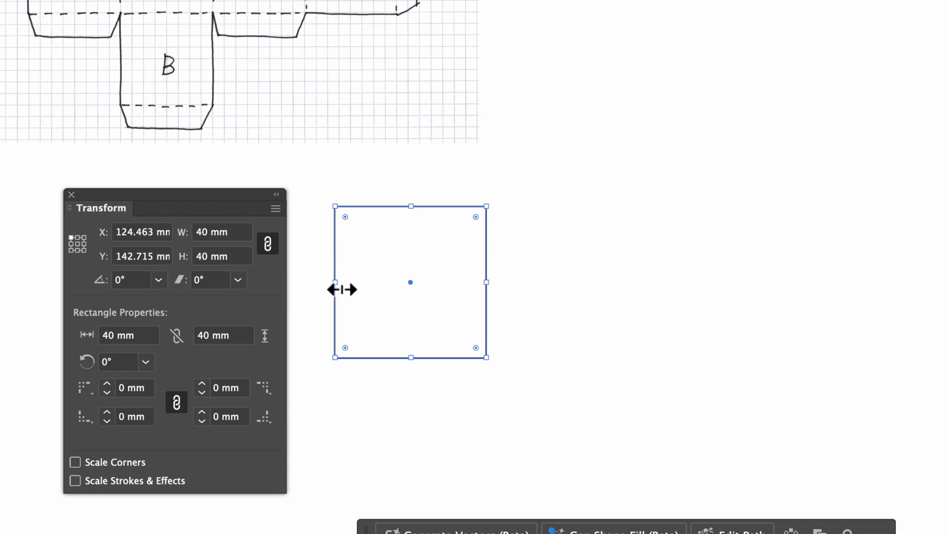
left_click(84, 243)
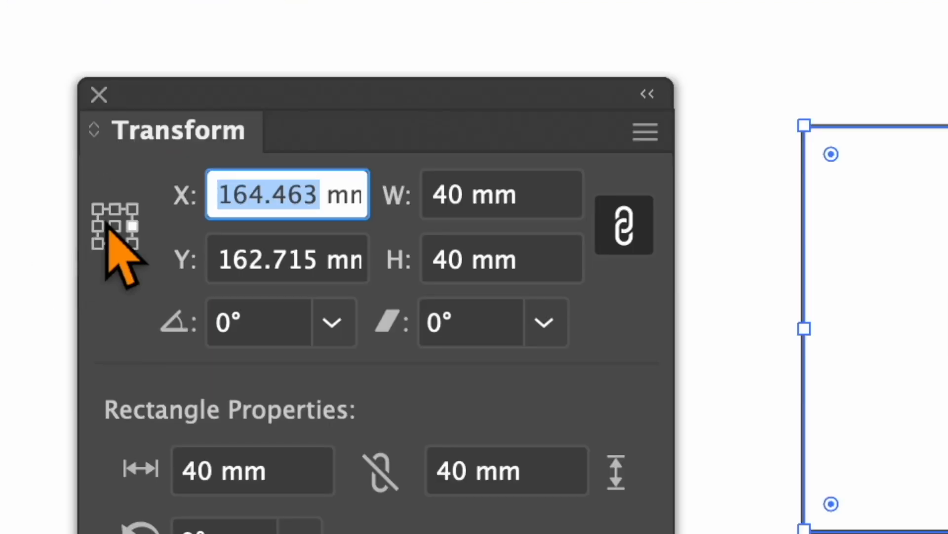
left_click(98, 225)
left_click(323, 193)
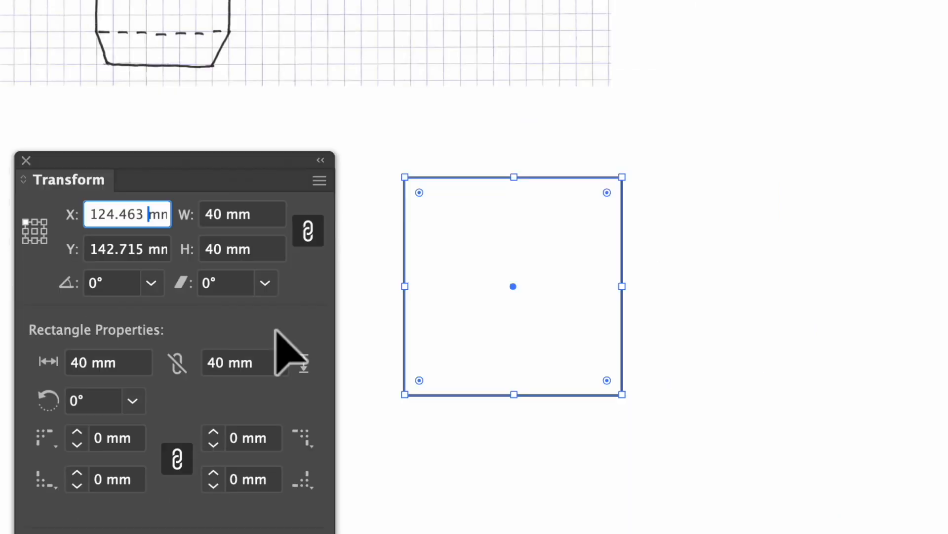
left_click(234, 171)
type("+40")
key("Return")
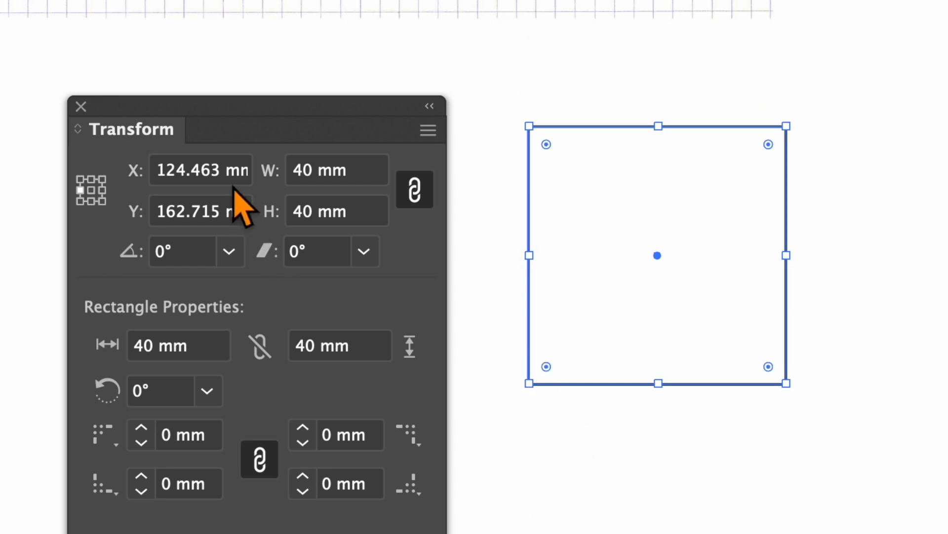
left_click(225, 170)
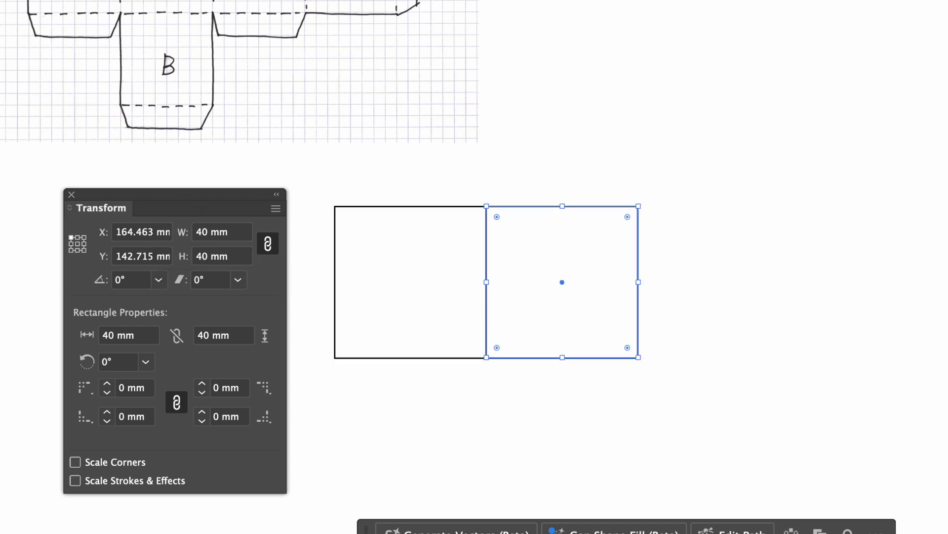
left_click(601, 407)
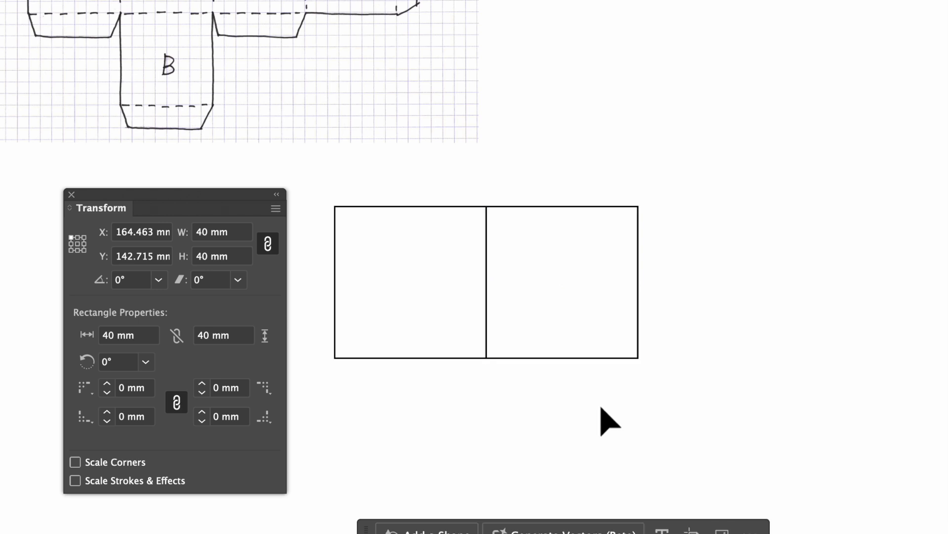
key("super+z")
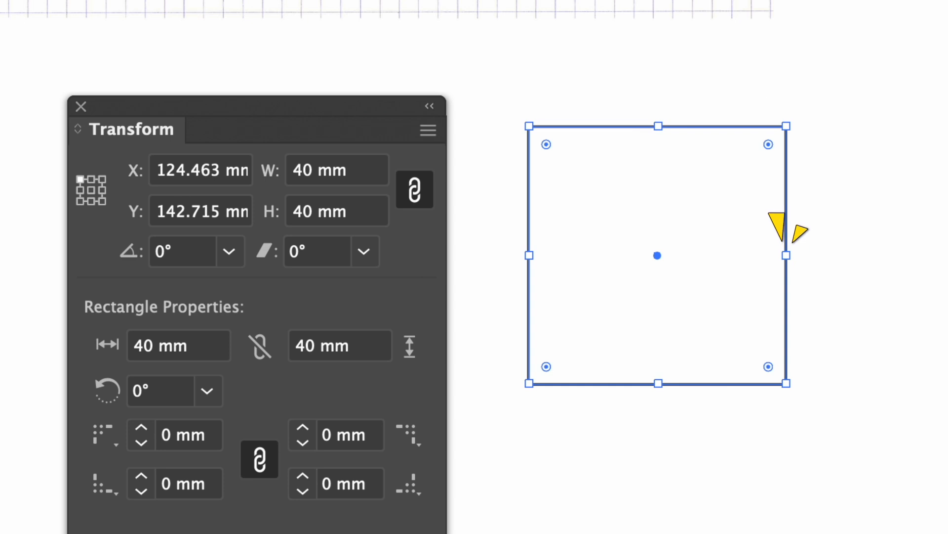
- Duplicate the first square against its right edge by placing the copy's left-middle reference point at X 164.463 mm
left_click(103, 190)
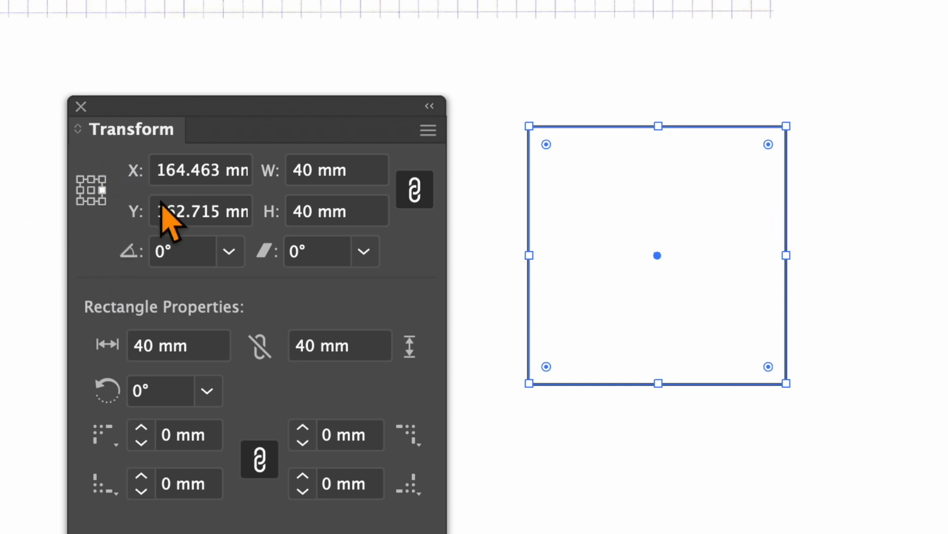
left_click(228, 175)
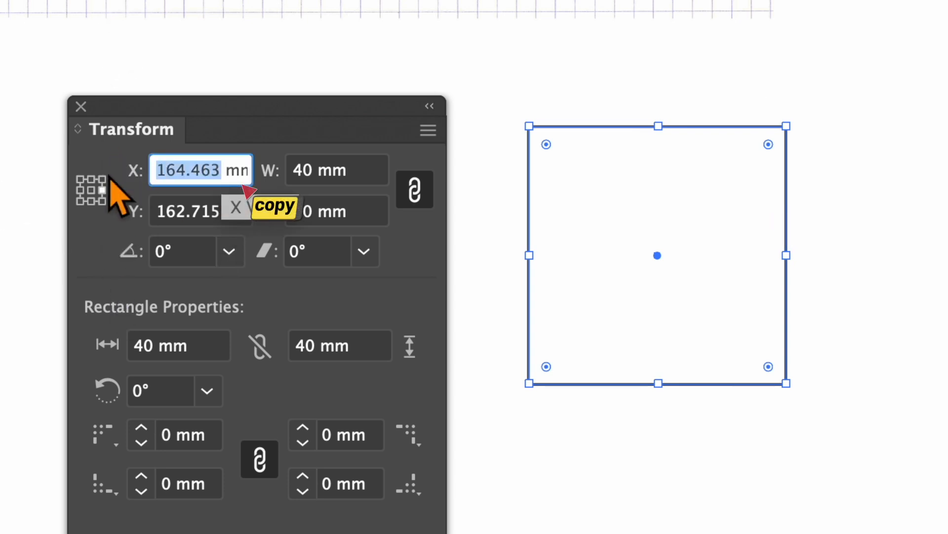
key("super+c")
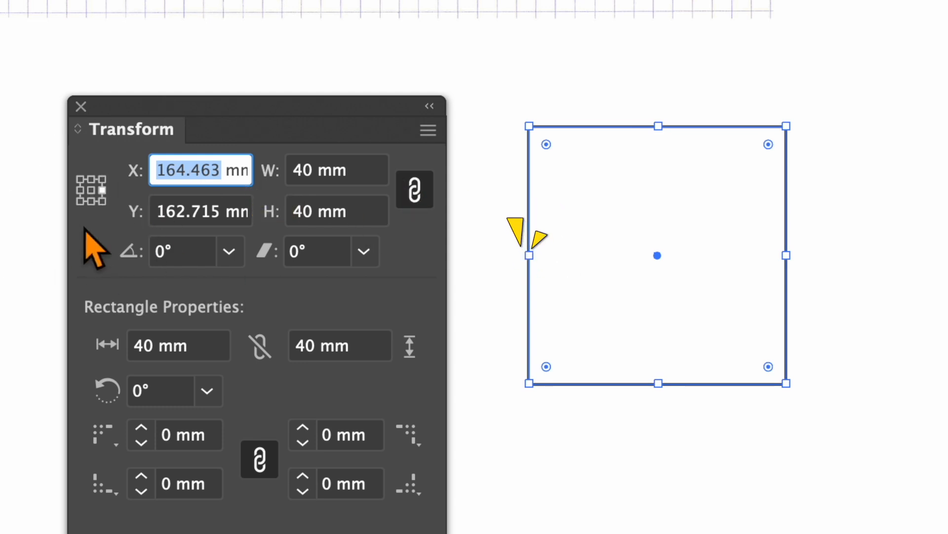
left_click(80, 190)
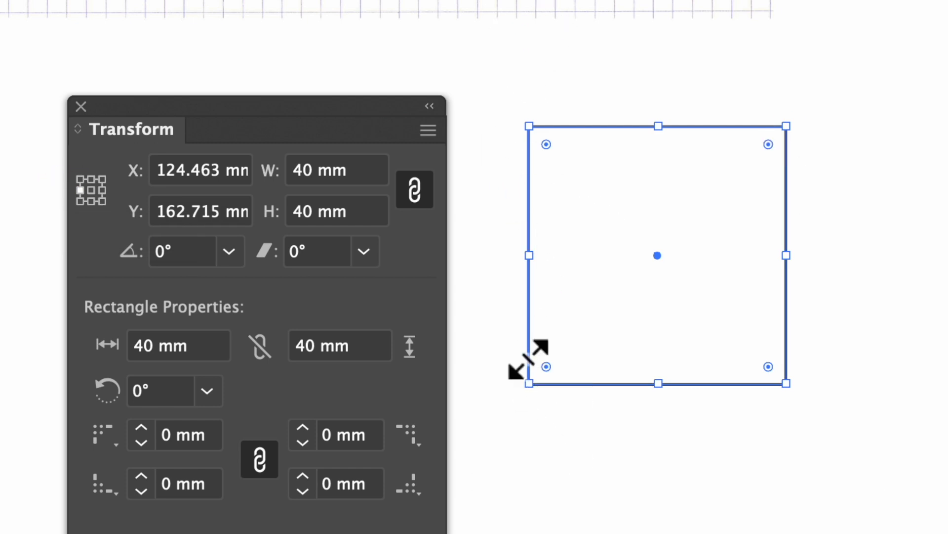
double_click(225, 170)
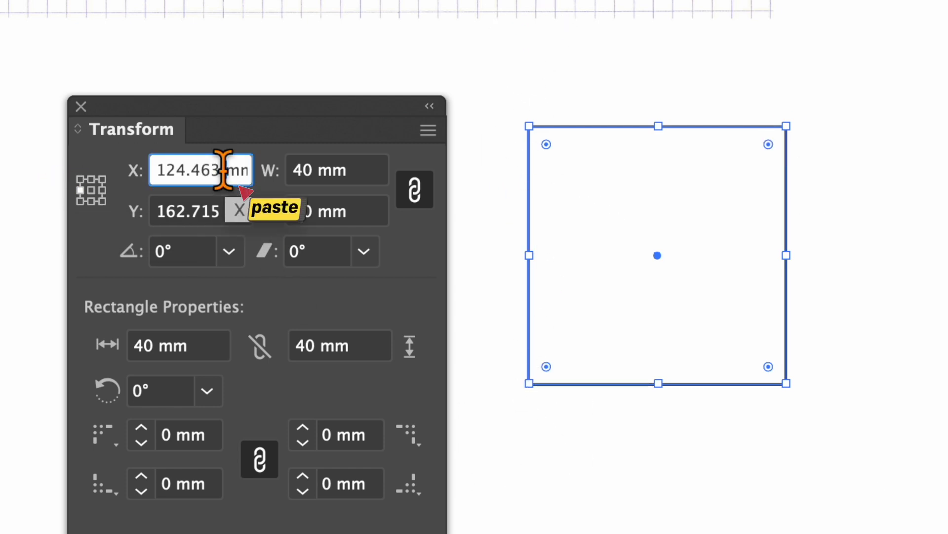
key("super+v")
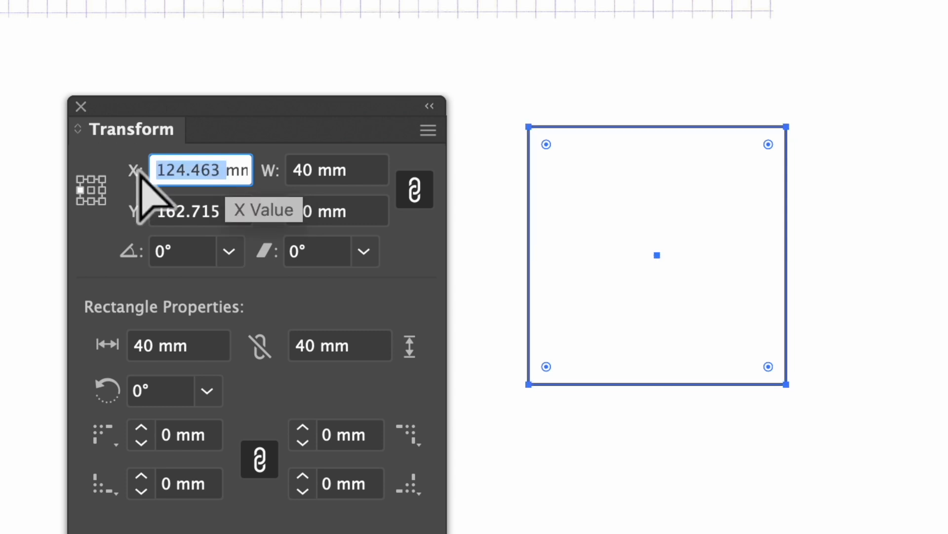
key("super+v")
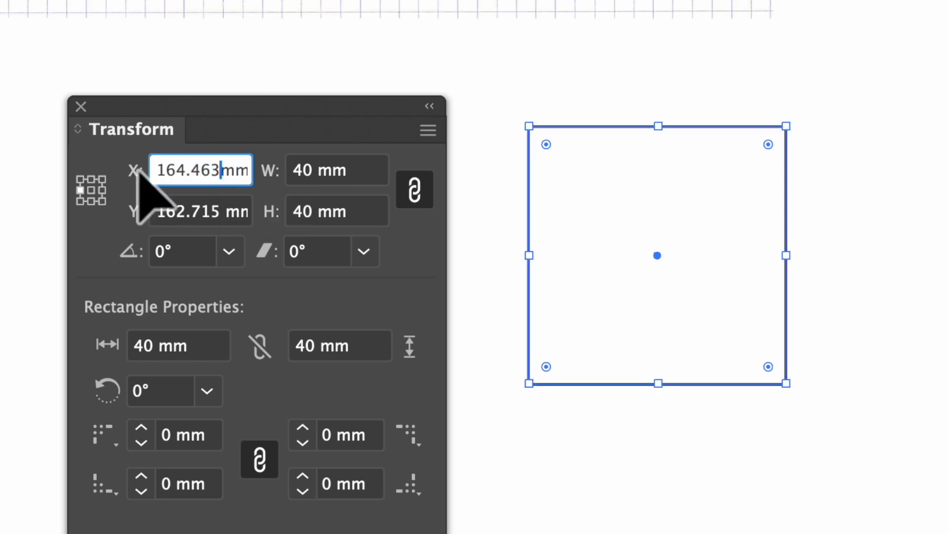
key("Return")
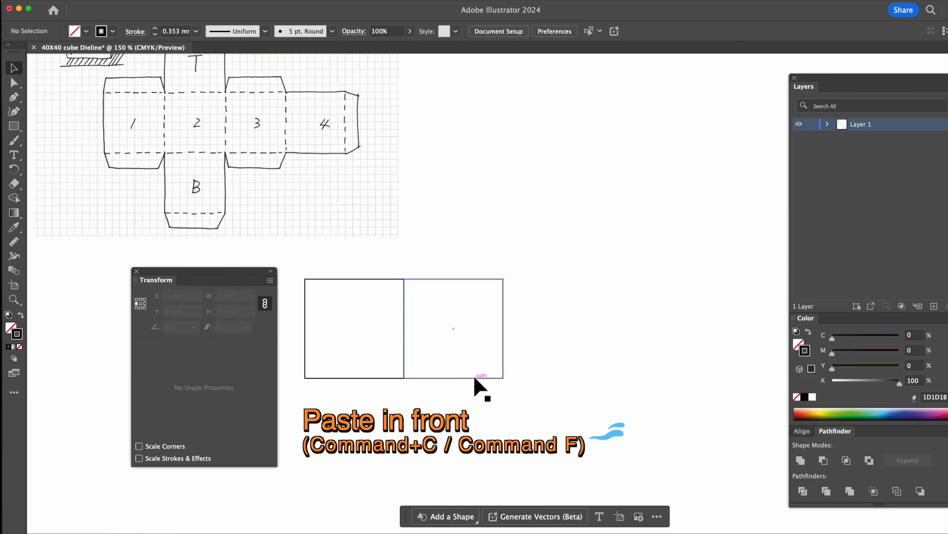
- Duplicate the second square against its right edge, with the copy's left-middle reference point at X 204.463 mm
key("super+c")
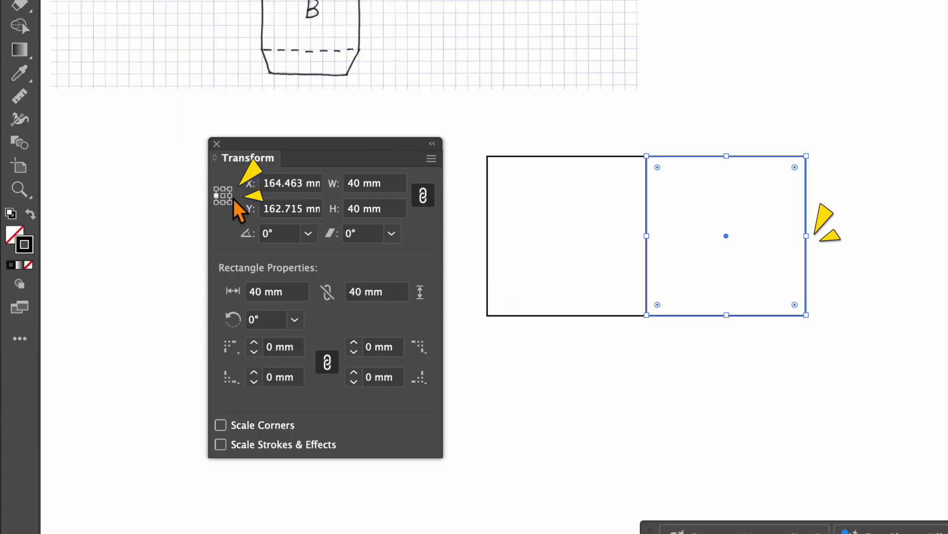
left_click(145, 303)
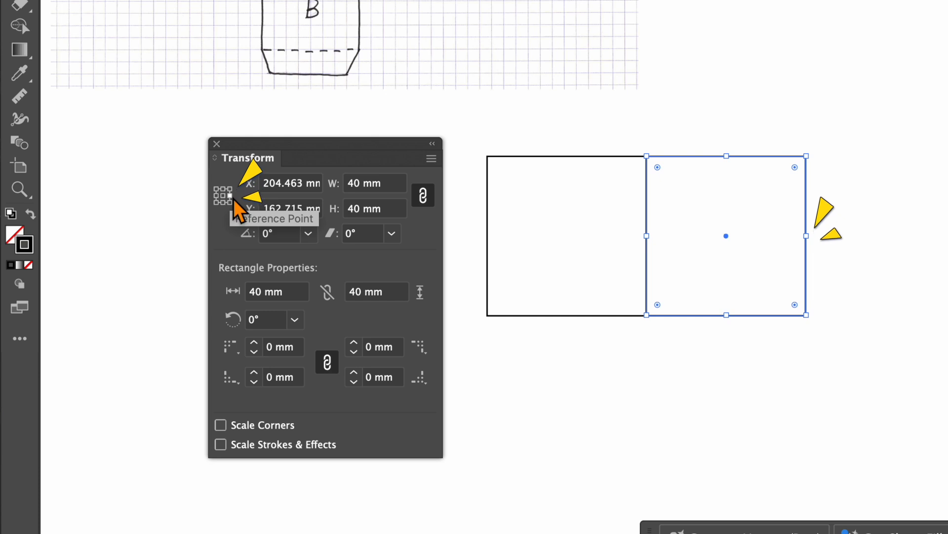
key("Tab")
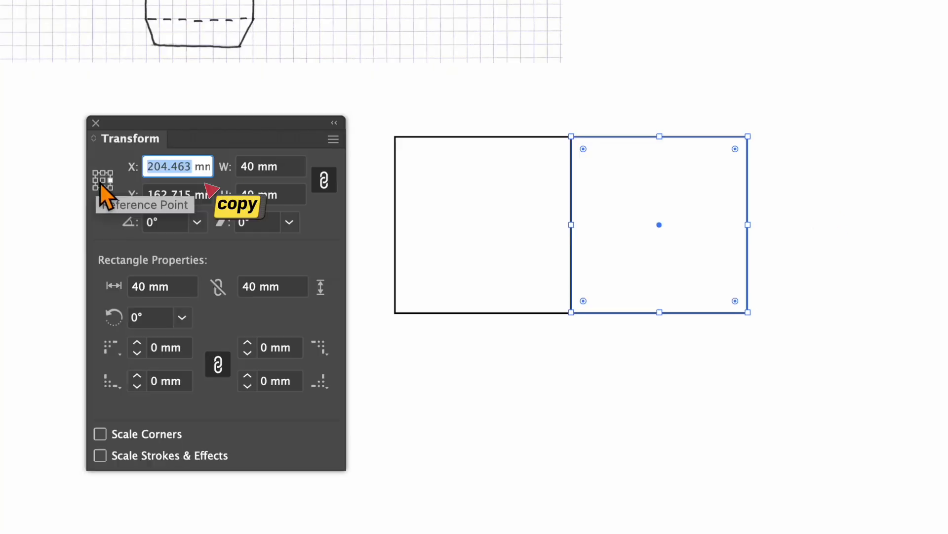
left_click(96, 180)
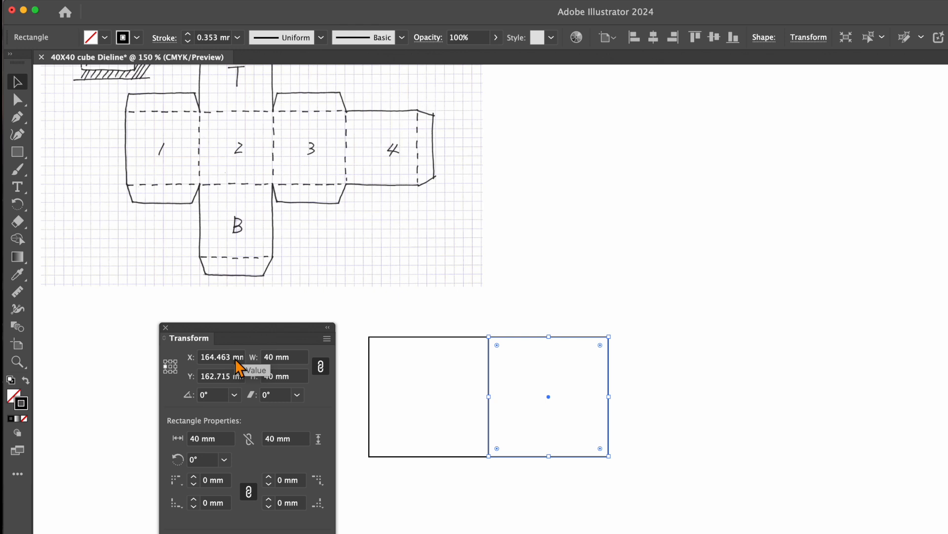
left_click(235, 360)
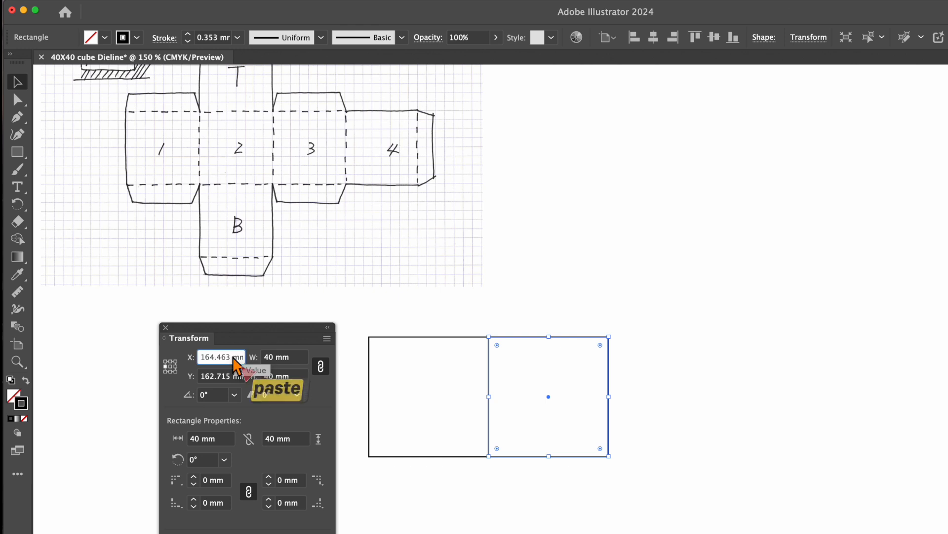
left_click_drag(235, 360, 199, 359)
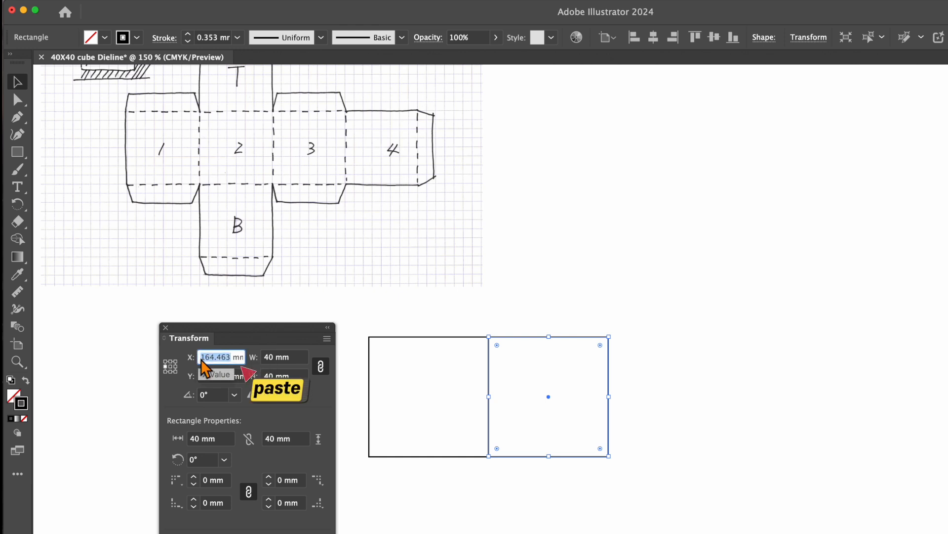
key("super+v")
key("alt+Return")
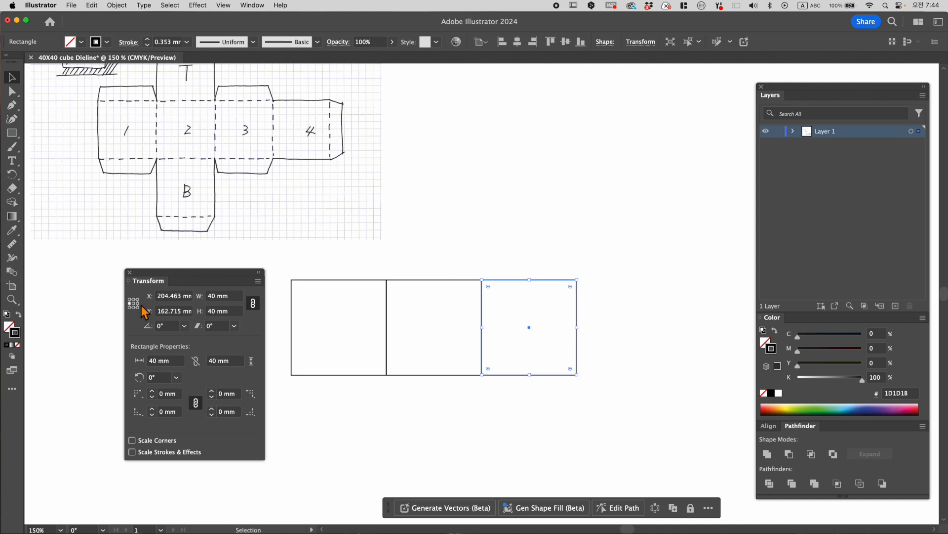
- Copy the third square to its right as a fourth face, with its left-middle reference point at X 244.463 mm
double_click(183, 296)
left_click(137, 307)
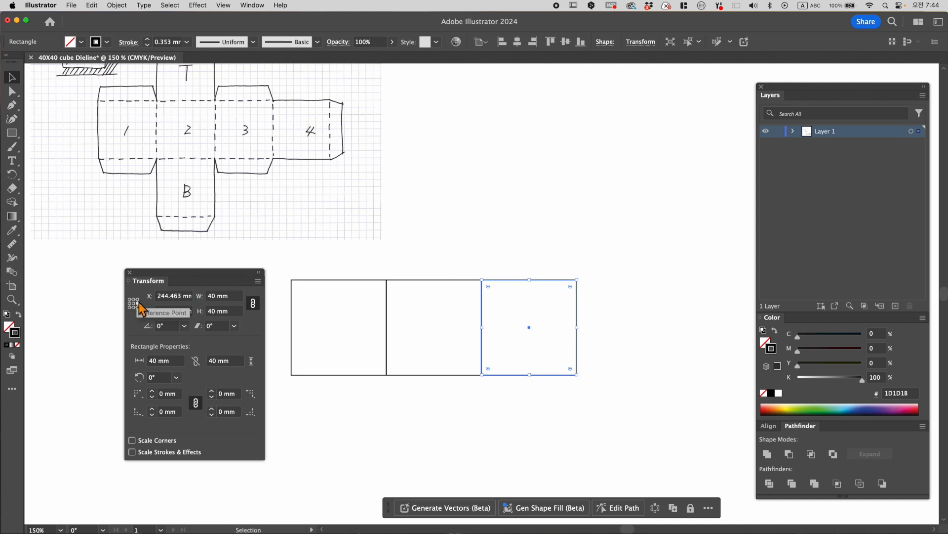
left_click_drag(182, 298, 142, 301)
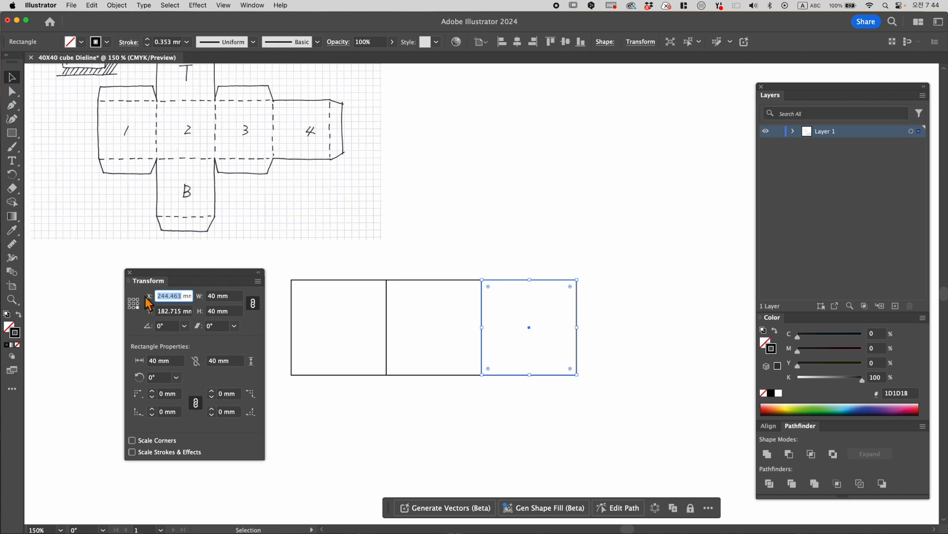
left_click(133, 302)
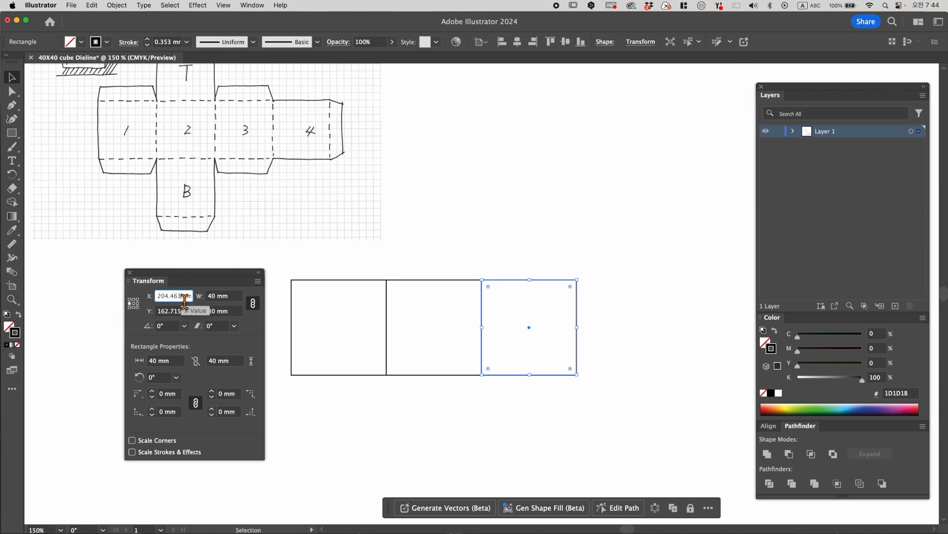
type("244.463")
key("alt+Return")
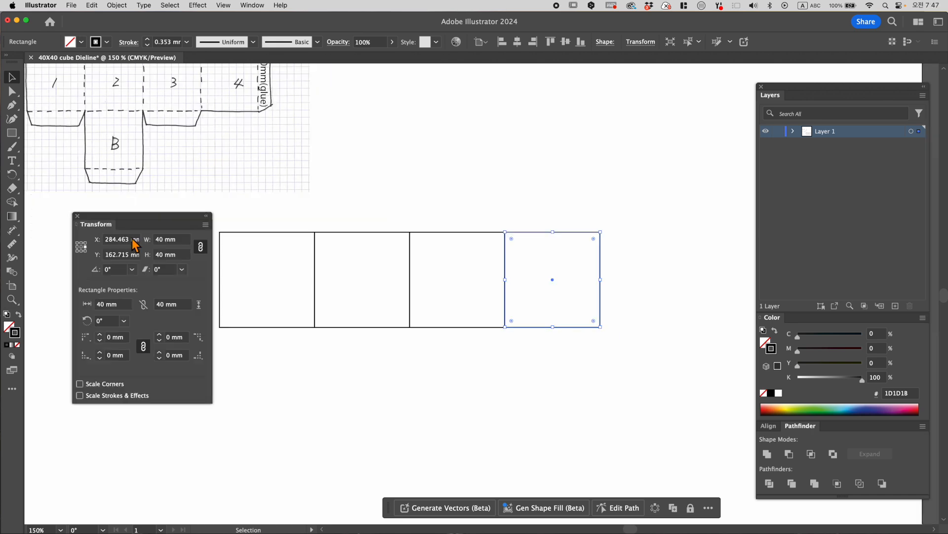
- Copy the fourth square to its right, with the left-middle reference point at X 284.463 mm, and deselect it
left_click(133, 243)
left_click_drag(134, 242, 100, 248)
left_click(77, 248)
left_click(134, 241)
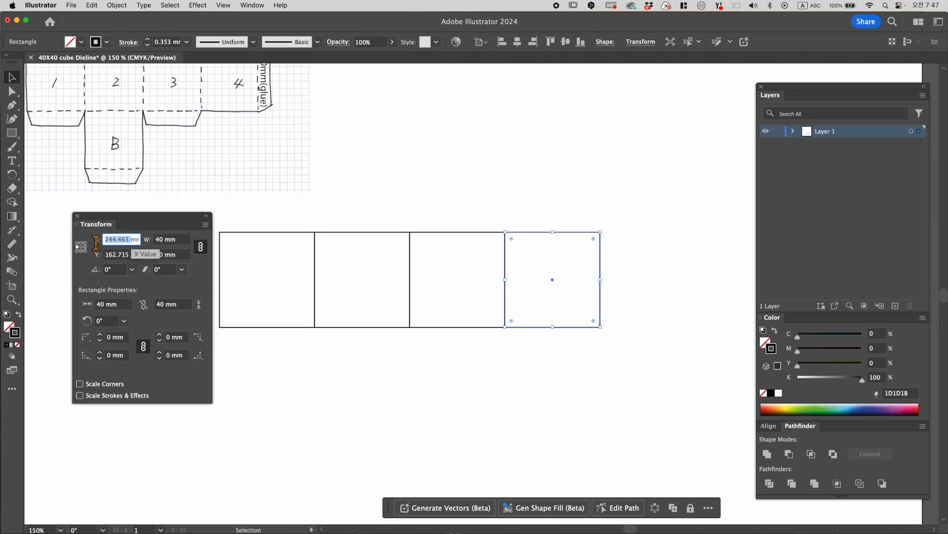
key("super+v")
key("alt+Return")
left_click(499, 310)
- Unlink the proportions of the rightmost square and set its width to 10 mm to form the glue flap
left_click_drag(465, 169, 457, 203)
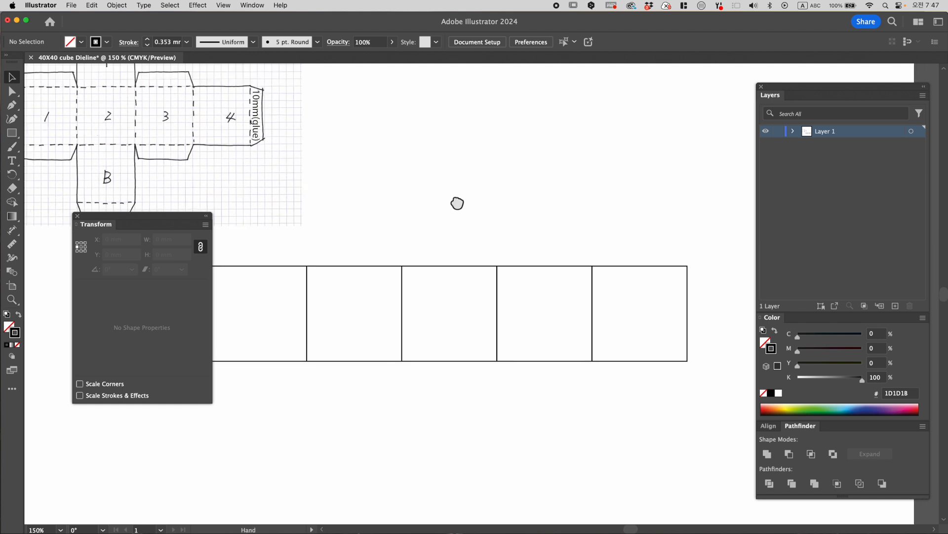
left_click(643, 265)
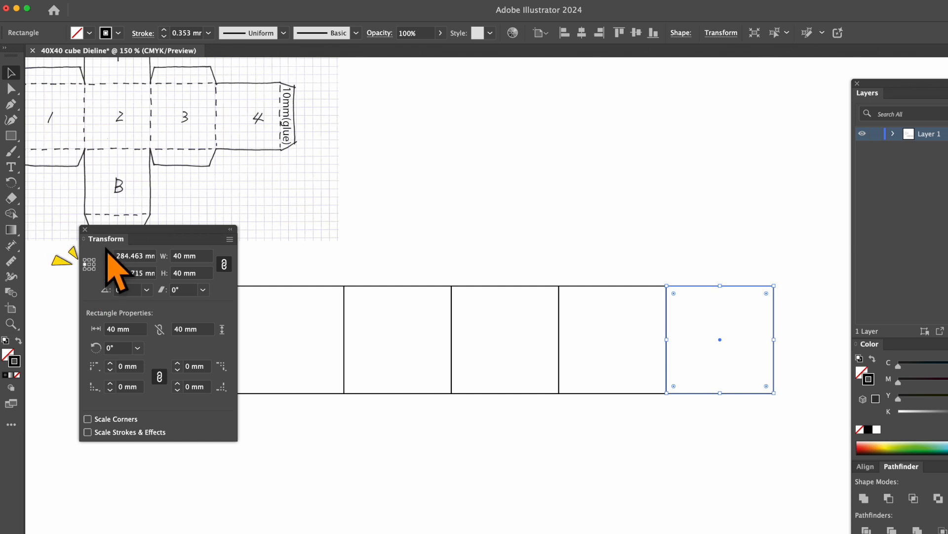
left_click(224, 265)
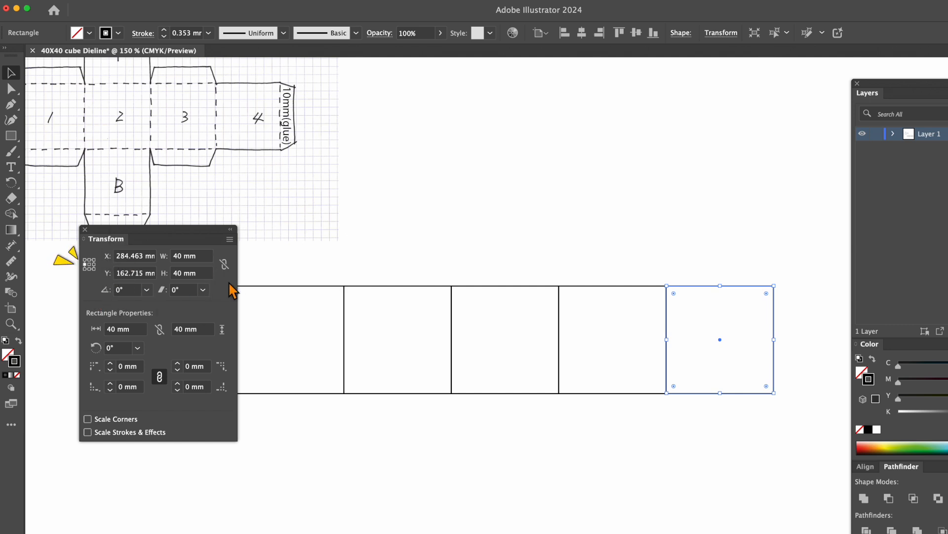
left_click(182, 255)
left_click_drag(182, 257, 167, 259)
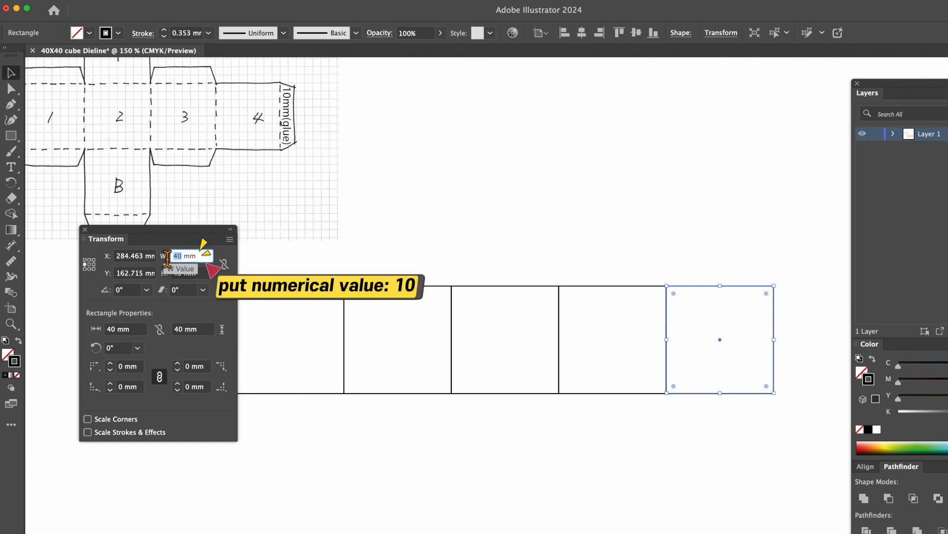
type("10")
key("Return")
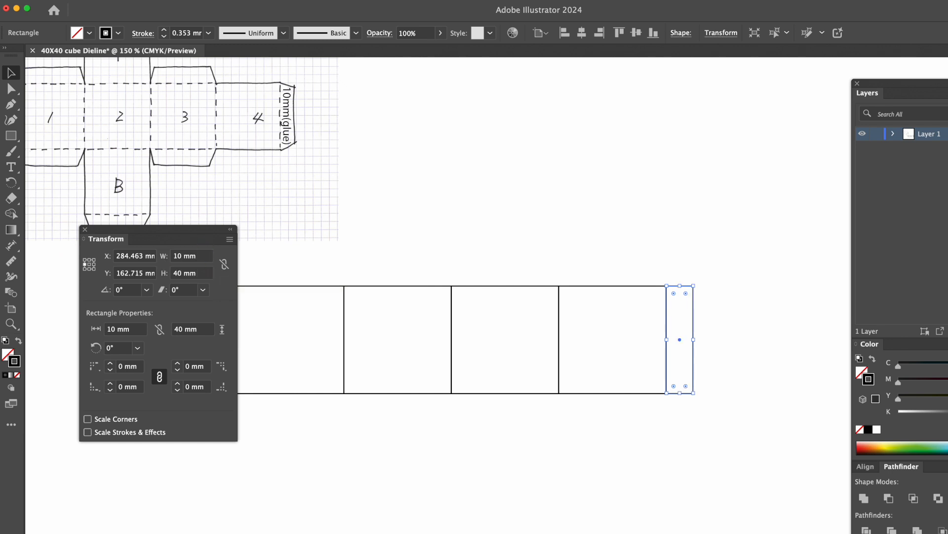
left_click(459, 247)
- Move the glue flap's upper-right anchor point 1 mm down, to Y 143.715 mm
key("space")
left_click_drag(461, 246, 517, 241)
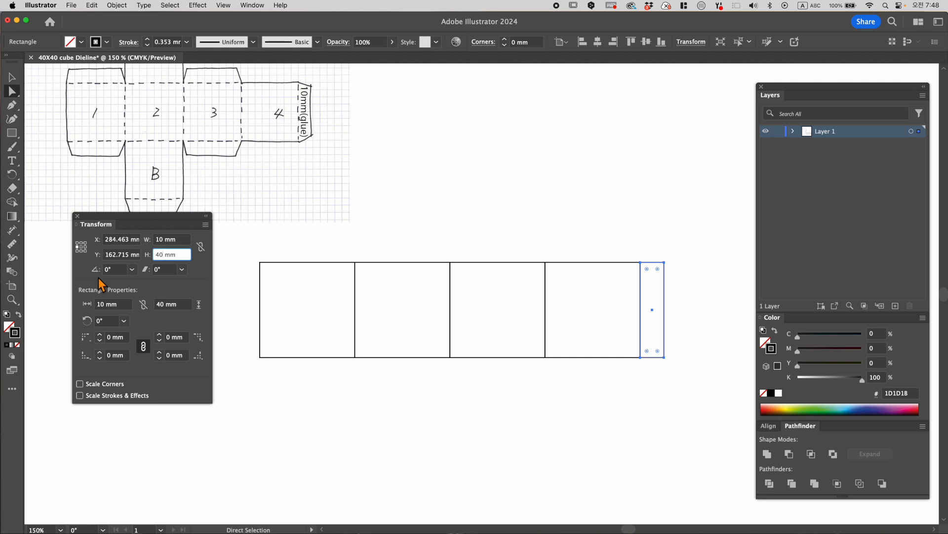
left_click(678, 270)
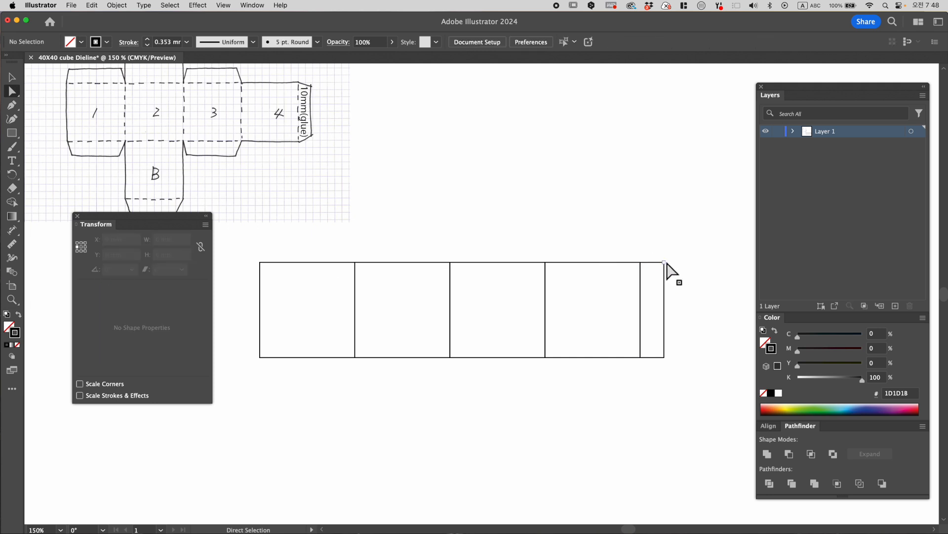
left_click(665, 263)
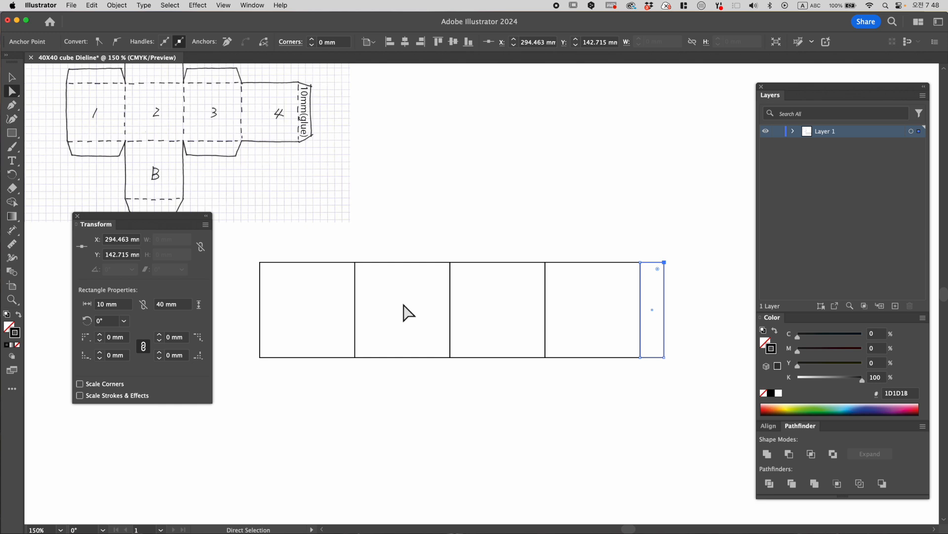
left_click(130, 255)
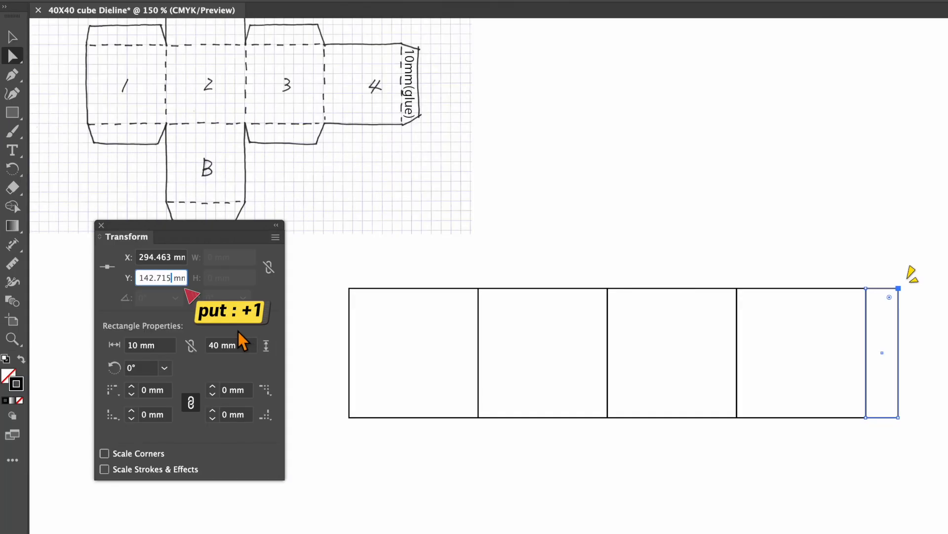
type("+1")
key("Return")
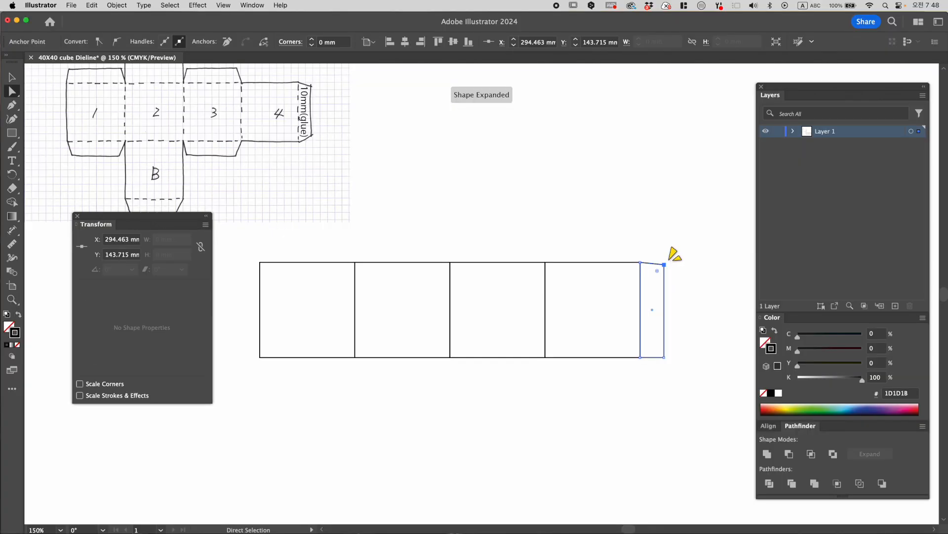
left_click(681, 393)
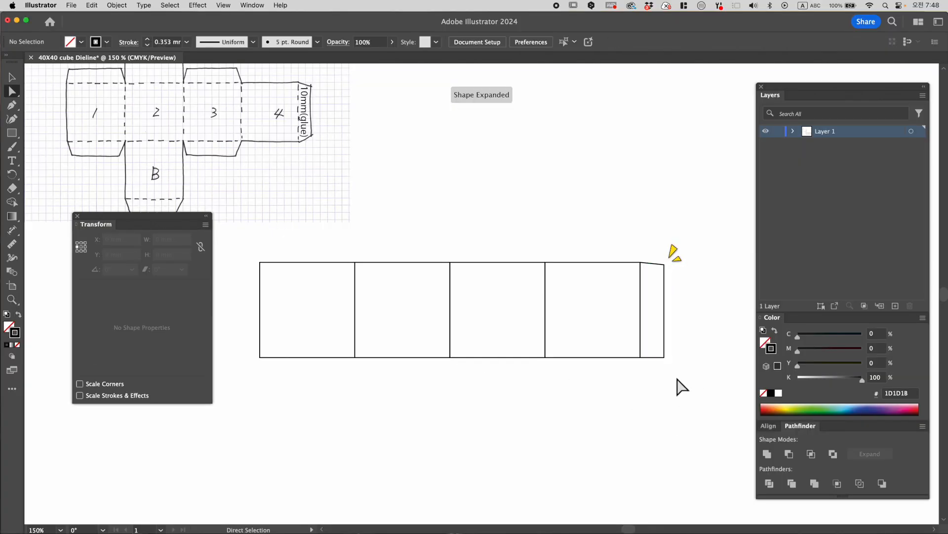
- Move the glue flap's lower-right anchor point 1 mm up by subtracting 1 from its Y value
left_click(664, 359)
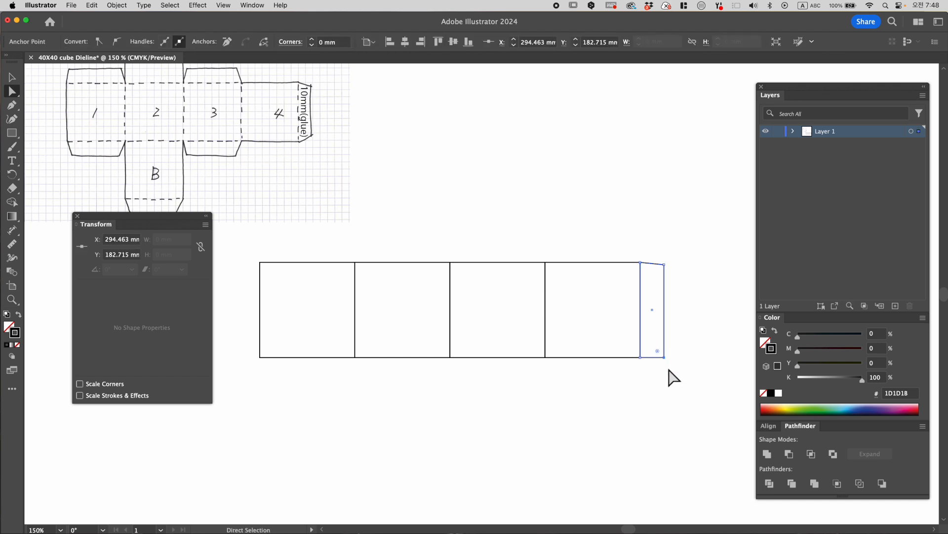
left_click(129, 255)
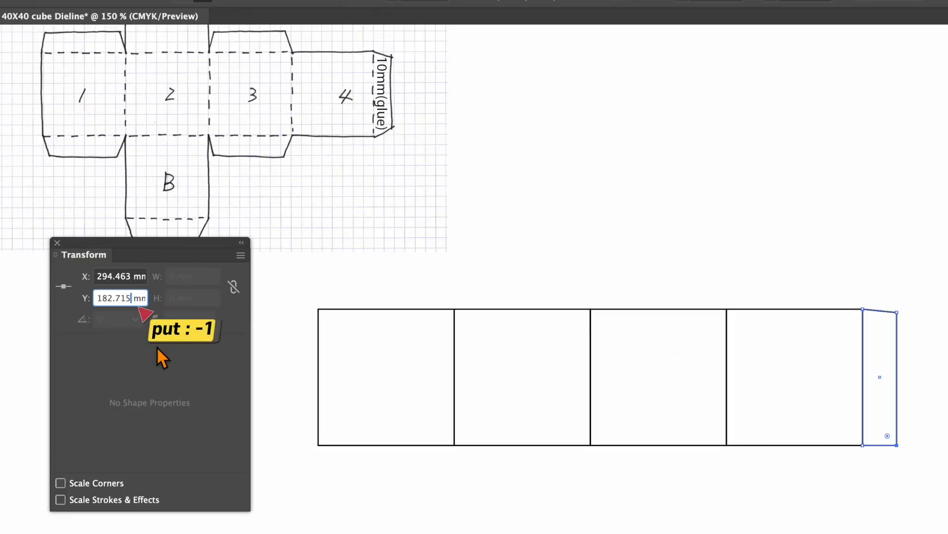
type("-")
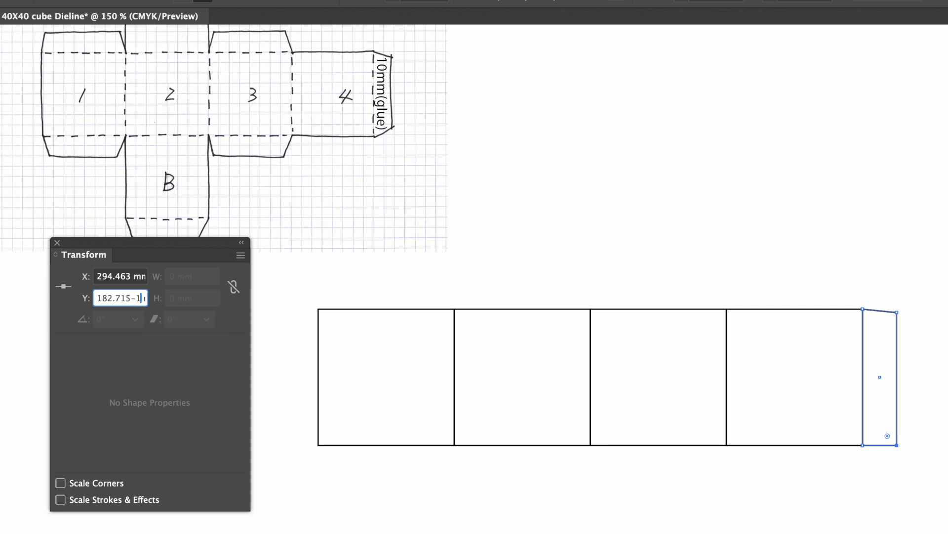
type("1")
key("Return")
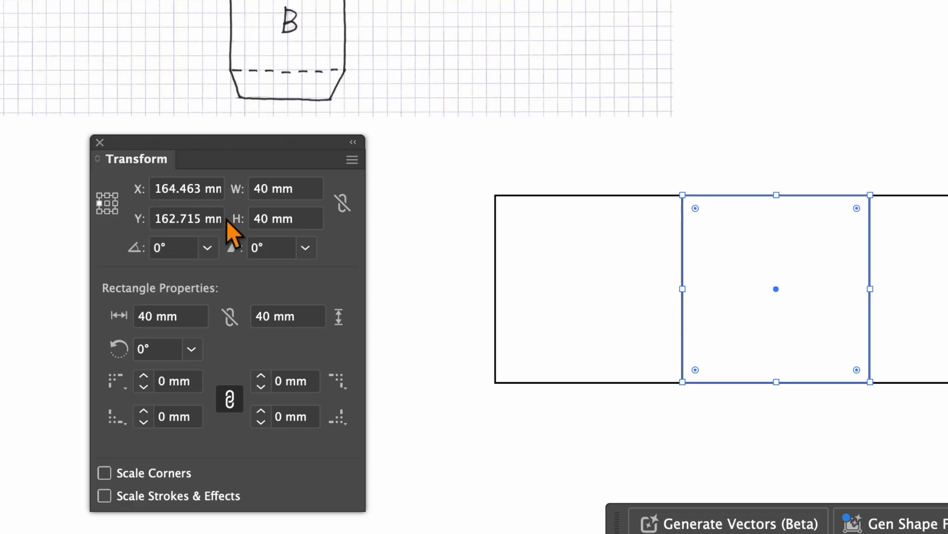
- Place a copy of the second square directly above it, with the top-middle reference point 40 mm higher at Y 102.715 mm
left_click(107, 195)
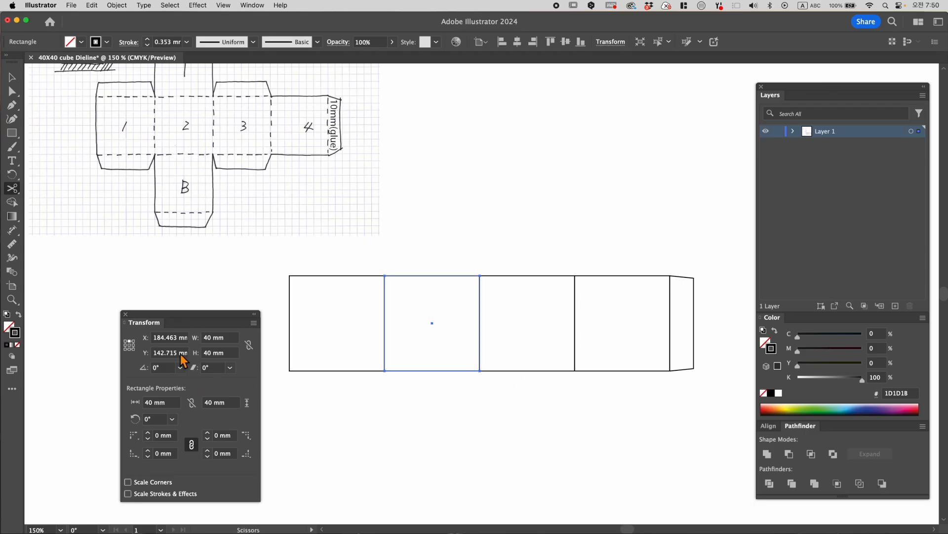
left_click(179, 353)
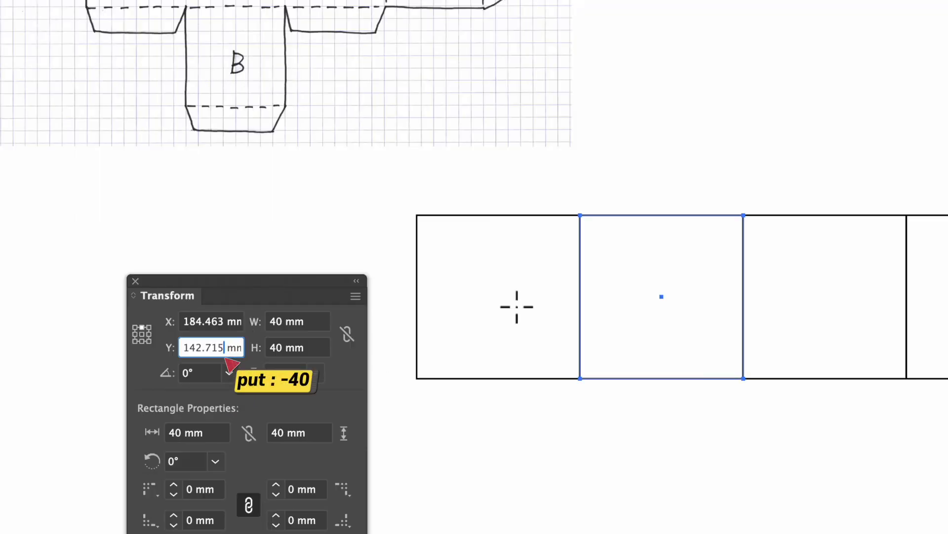
type("-40")
key("Return")
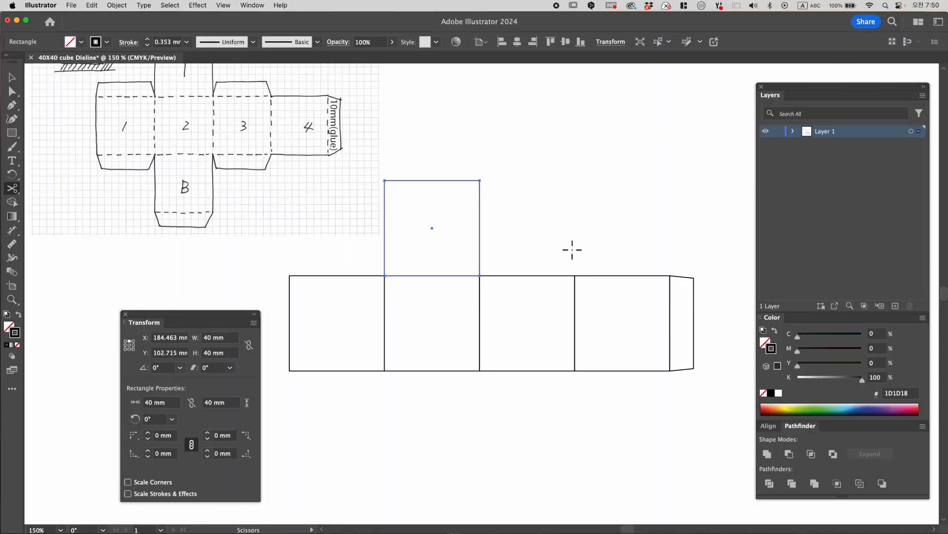
left_click(15, 79)
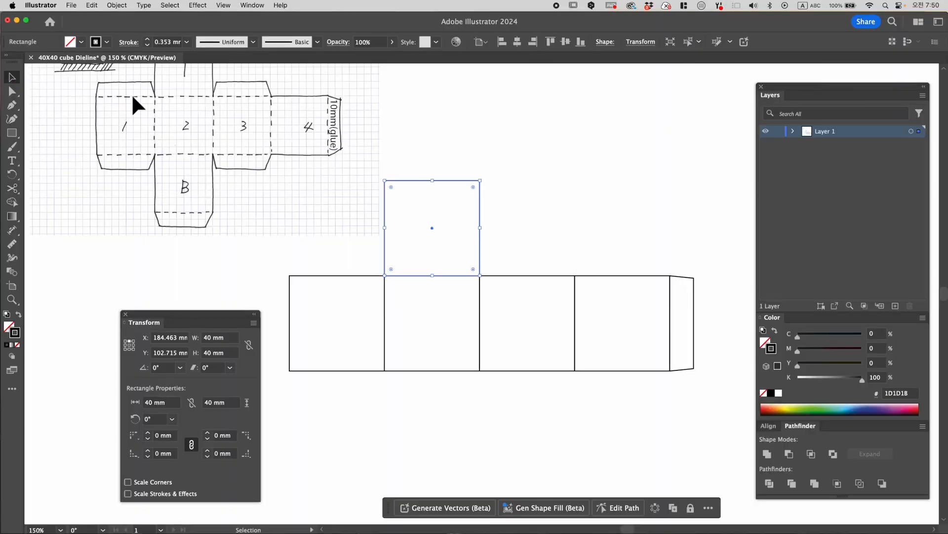
left_click(500, 198)
- Paste a copy of the second square in front and move it 40 mm down, with its top-middle reference point at Y 182.715 mm
key("space")
left_click_drag(534, 233, 572, 237)
left_click_drag(245, 326, 266, 298)
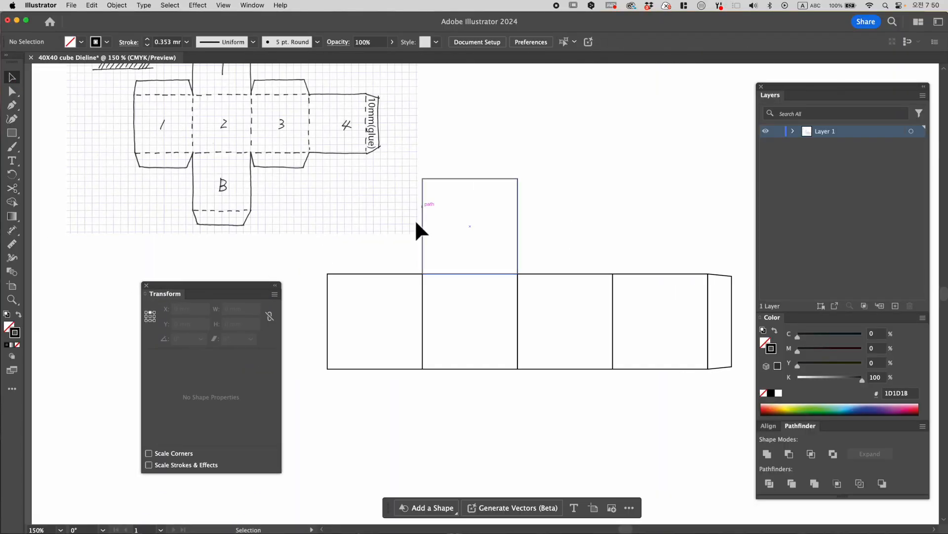
left_click(483, 370)
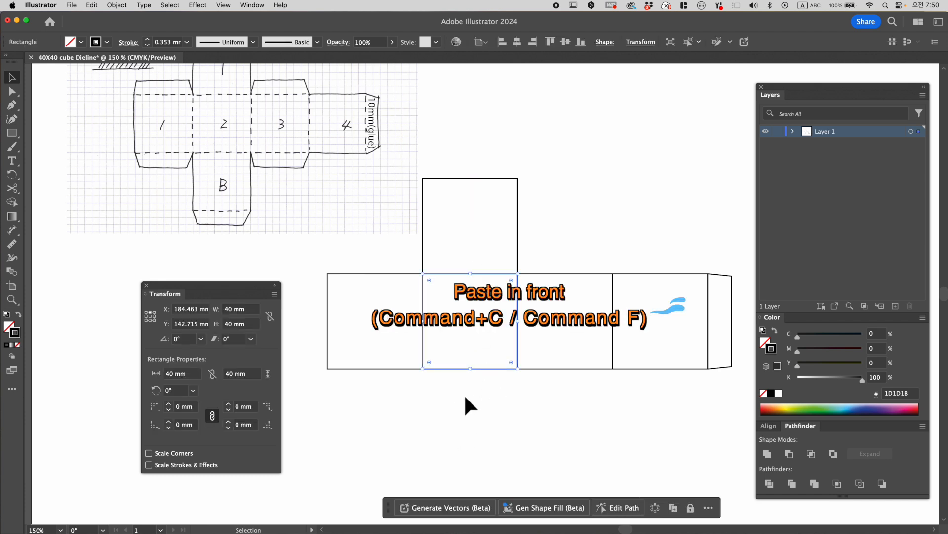
key("super+c")
key("super+f")
left_click(201, 324)
type("+40 mm")
key("Return")
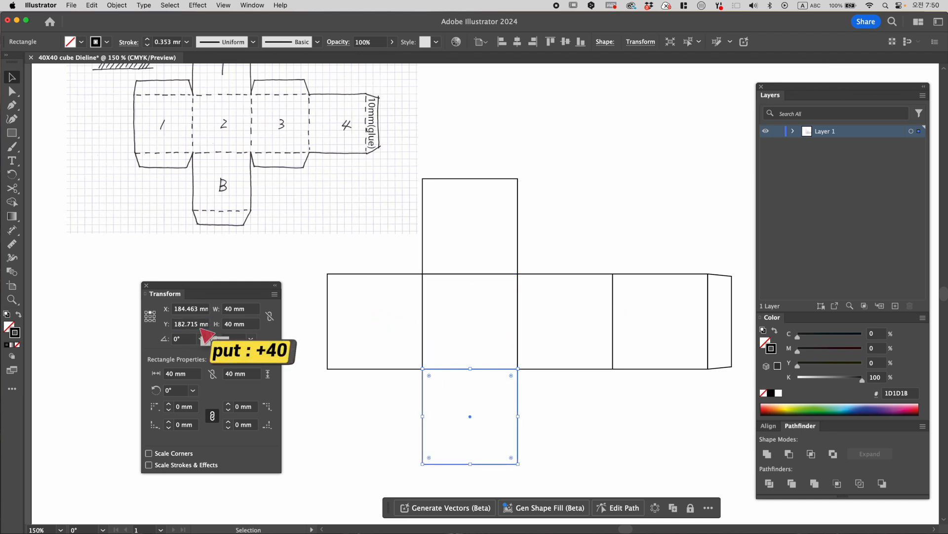
left_click(596, 415)
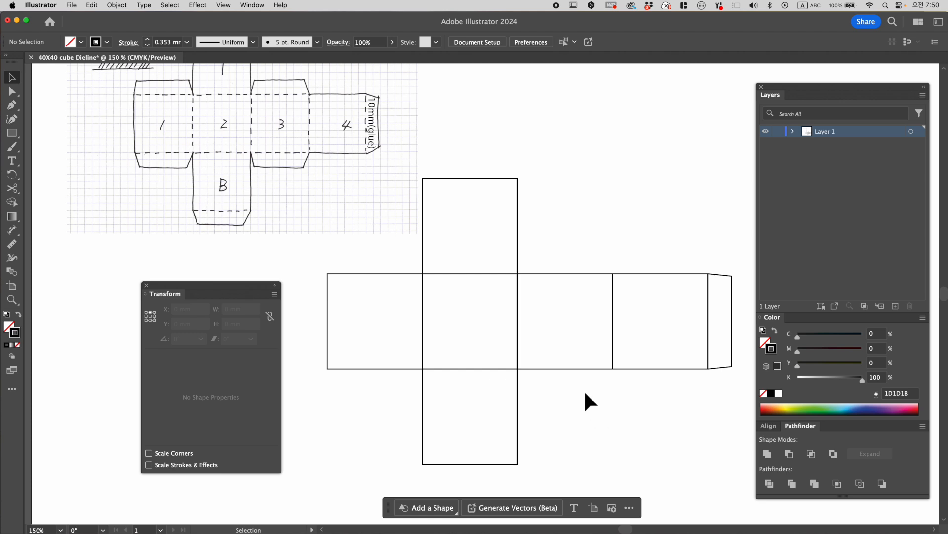
- Paste a copy of the top face in front and move it directly above, with its bottom-middle reference point at Y 102.715 mm
scroll(585, 391, "up", 3)
left_click(459, 249)
key("super+c")
key("super+f")
left_click_drag(461, 249, 577, 225)
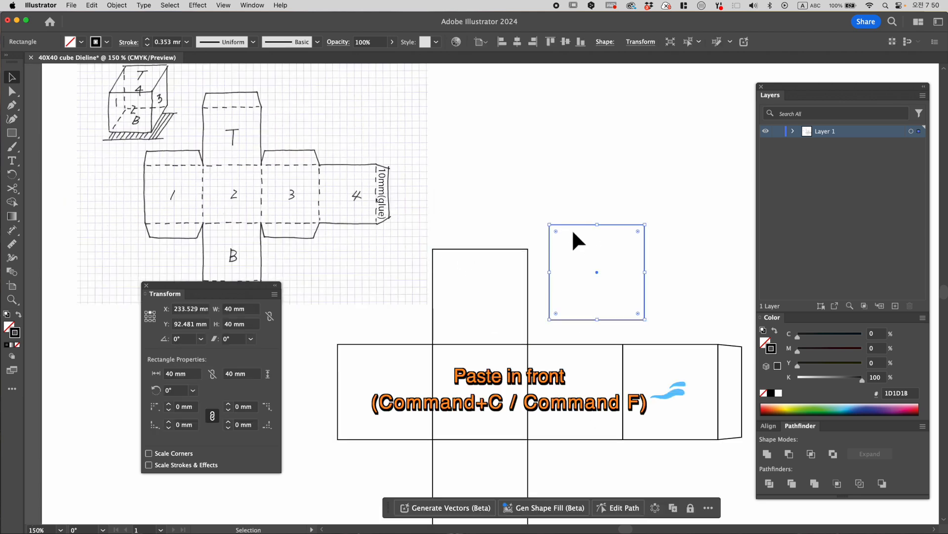
key("super+z")
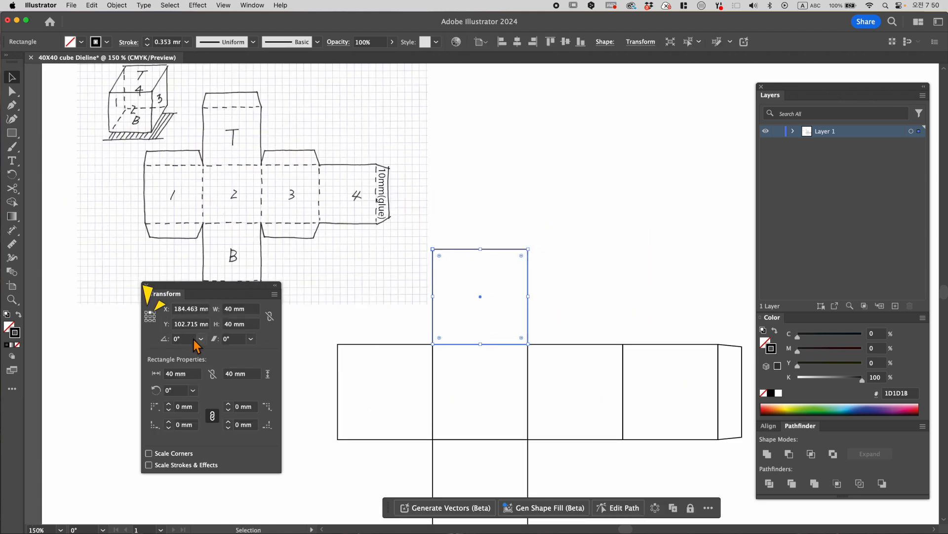
left_click(196, 324)
double_click(202, 327)
key("super+c")
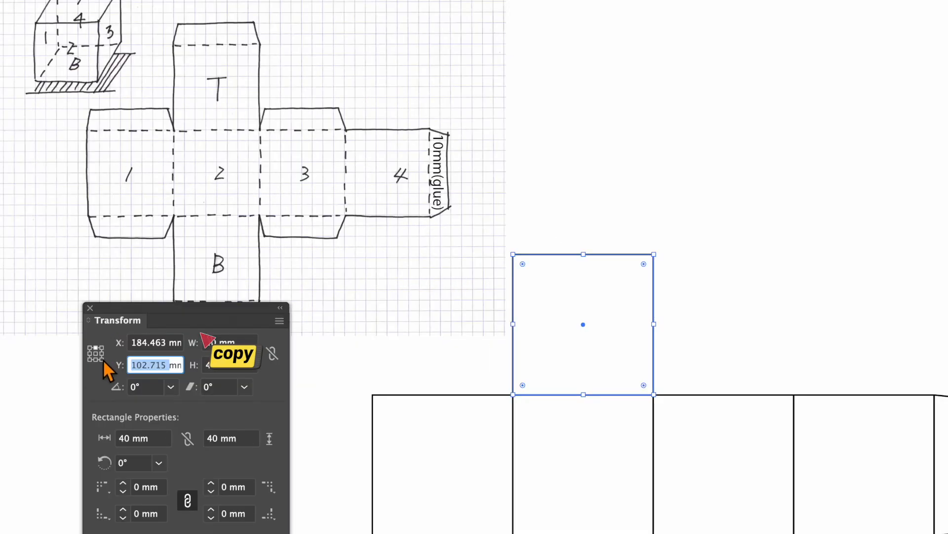
left_click(150, 320)
double_click(129, 365)
key("super+v")
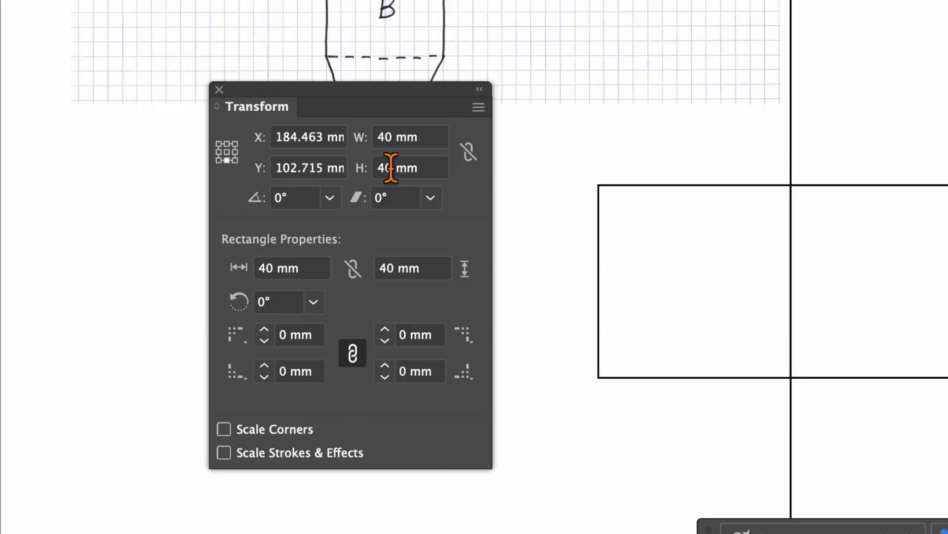
- Set the height of the copy above the top face to 10 mm to form a flap
double_click(232, 325)
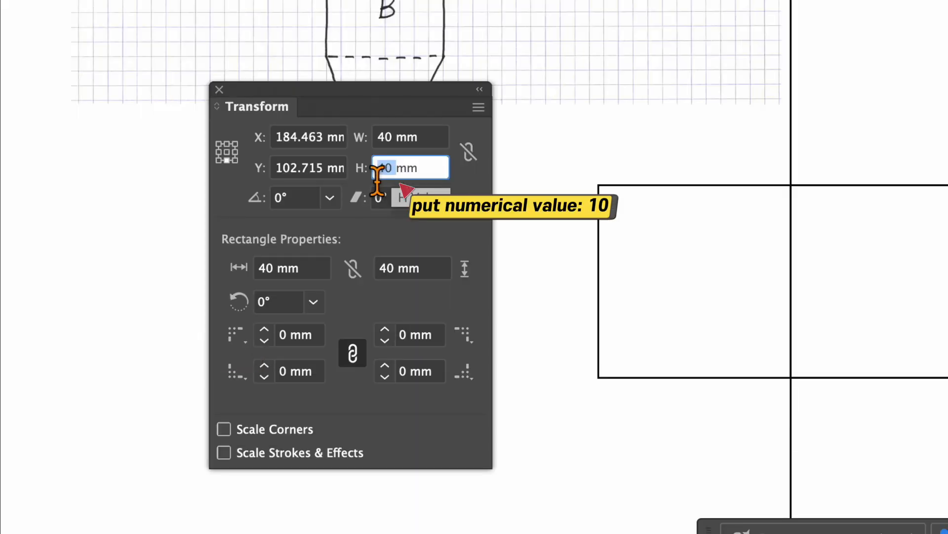
type("10")
key("Return")
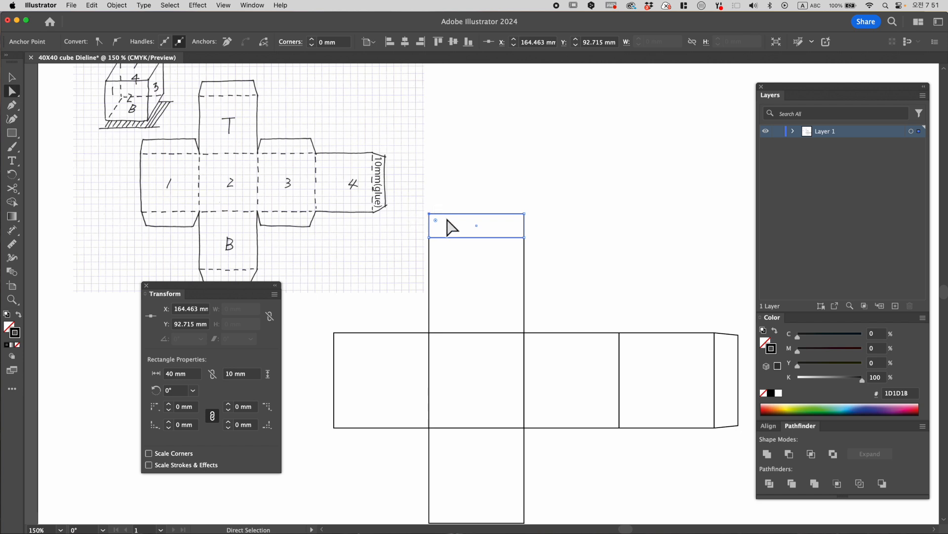
- Move the top flap's upper-left anchor point 1 mm inward, to X 165.463 mm
left_click(200, 310)
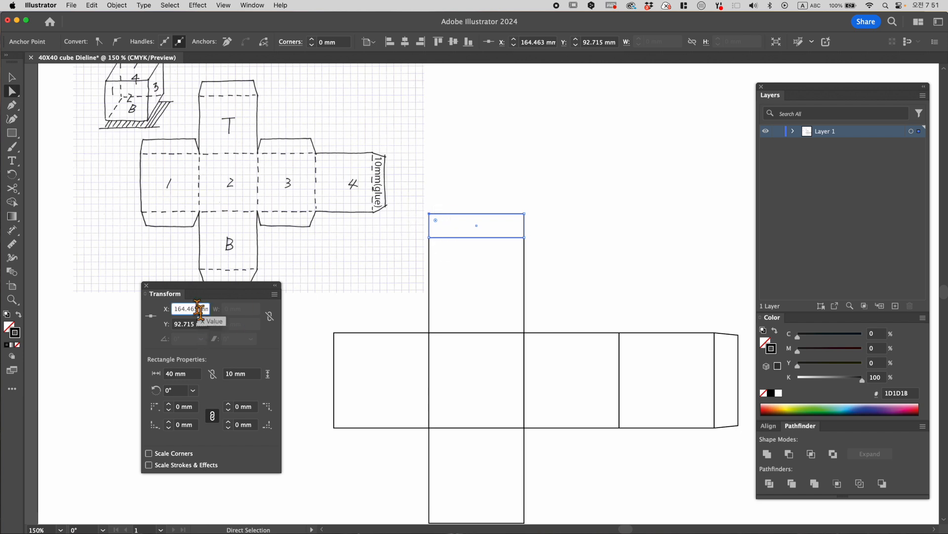
type("+1")
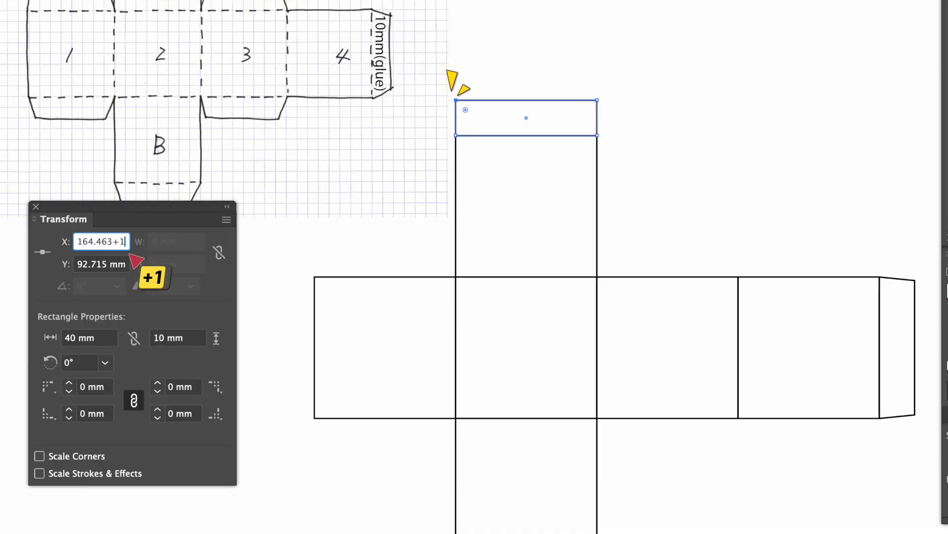
key("Return")
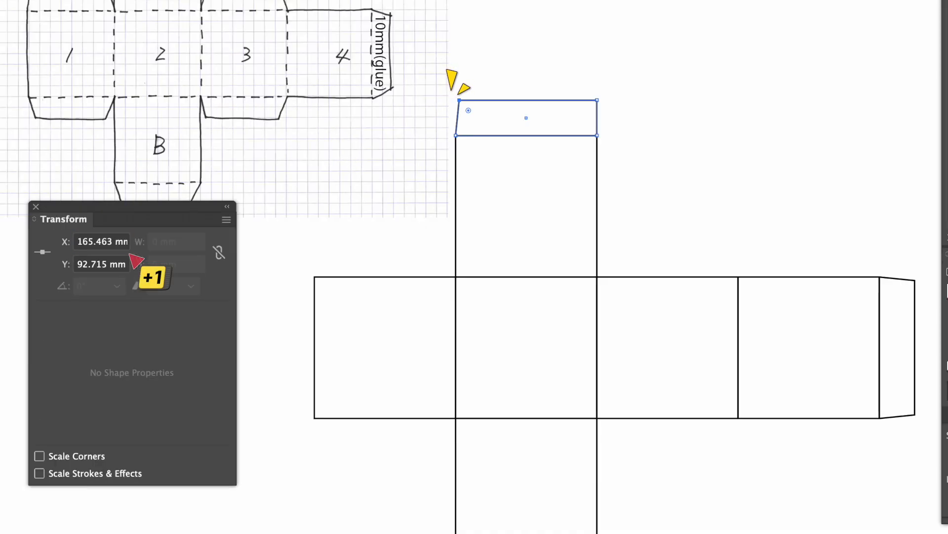
- Move the top flap's upper-right anchor point 1 mm inward
left_click(596, 69)
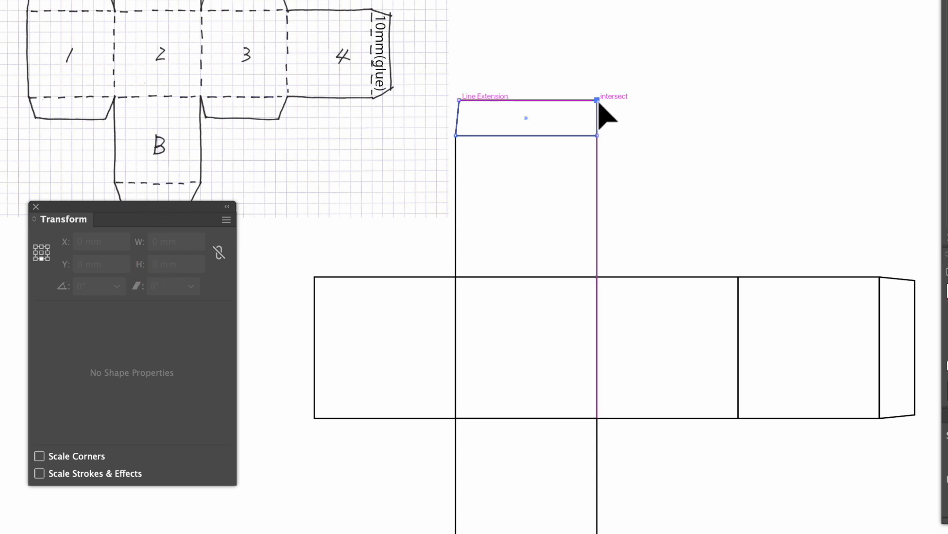
left_click(598, 100)
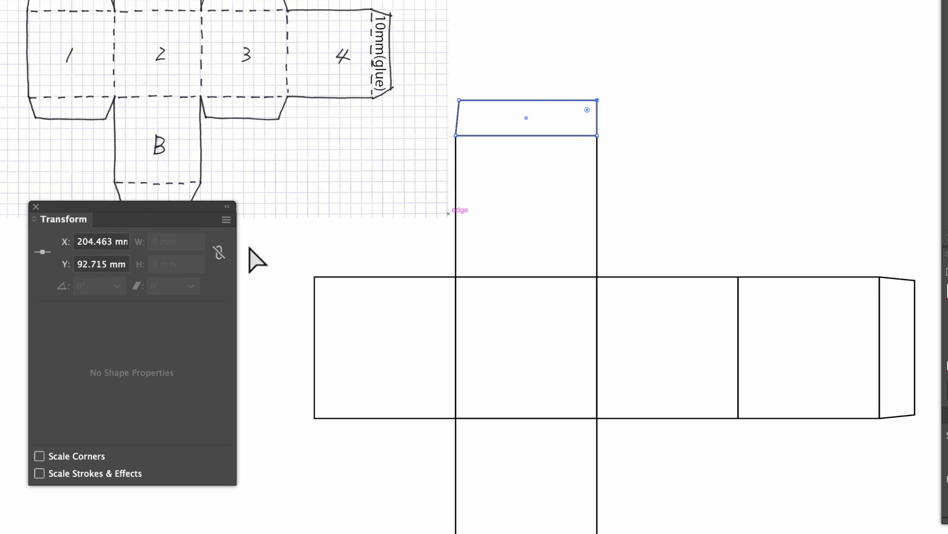
left_click(117, 251)
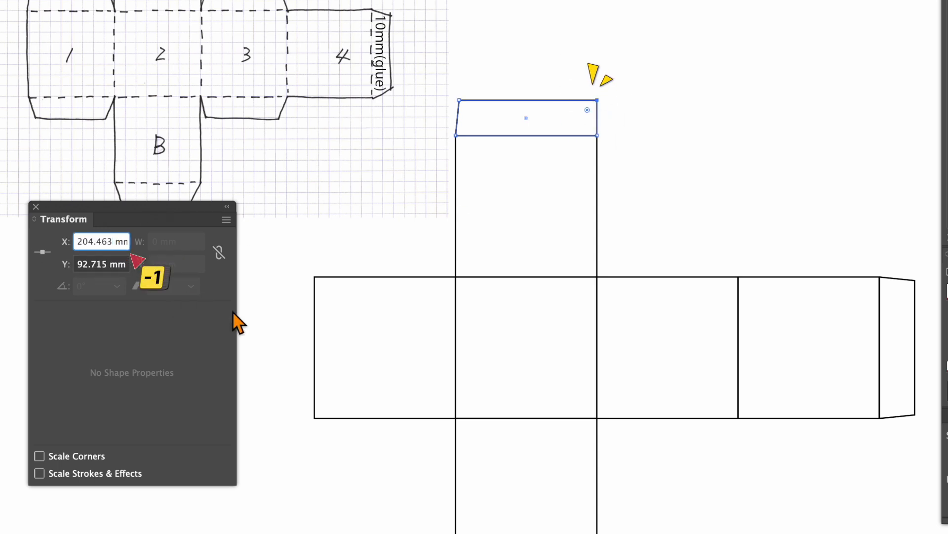
type("-1")
key("Return")
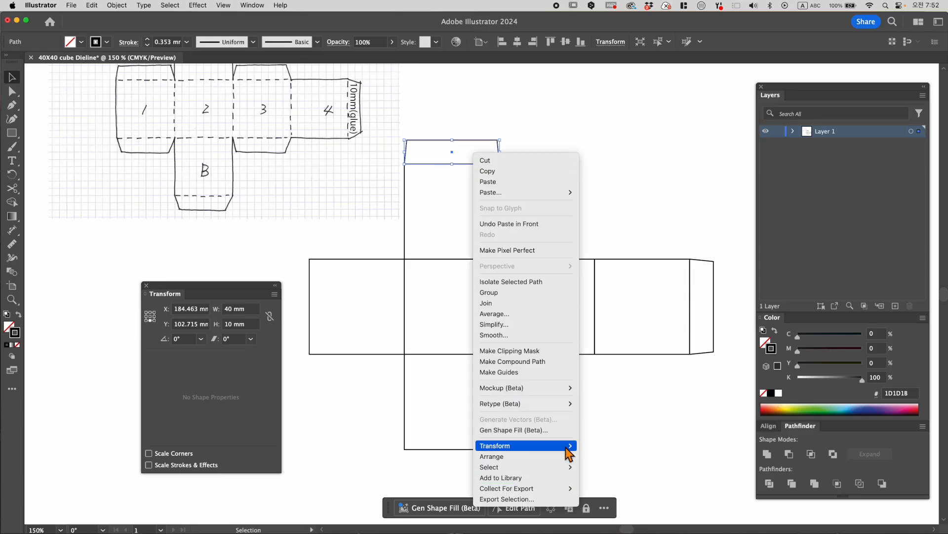
- Reflect the pasted copy of the top flap across the horizontal axis
mouse_move(565, 446)
left_click(626, 474)
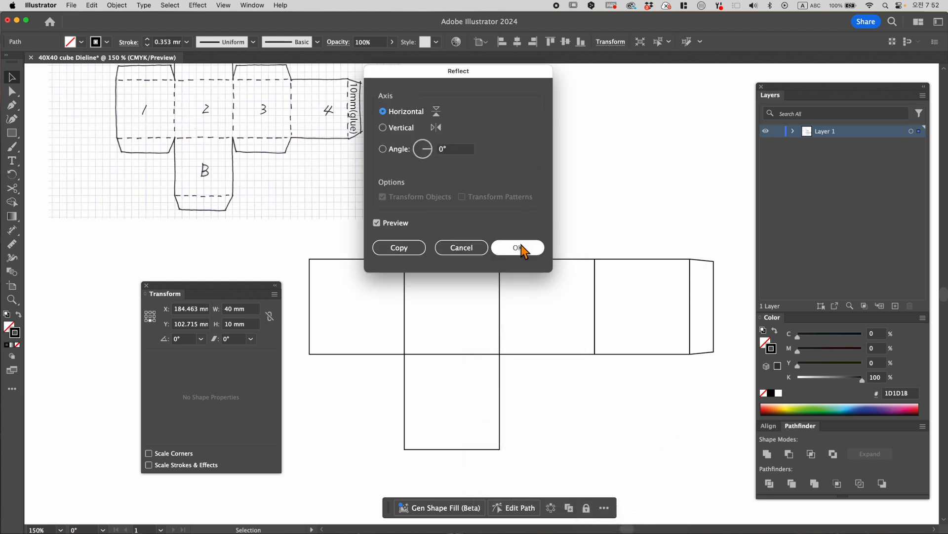
left_click(518, 248)
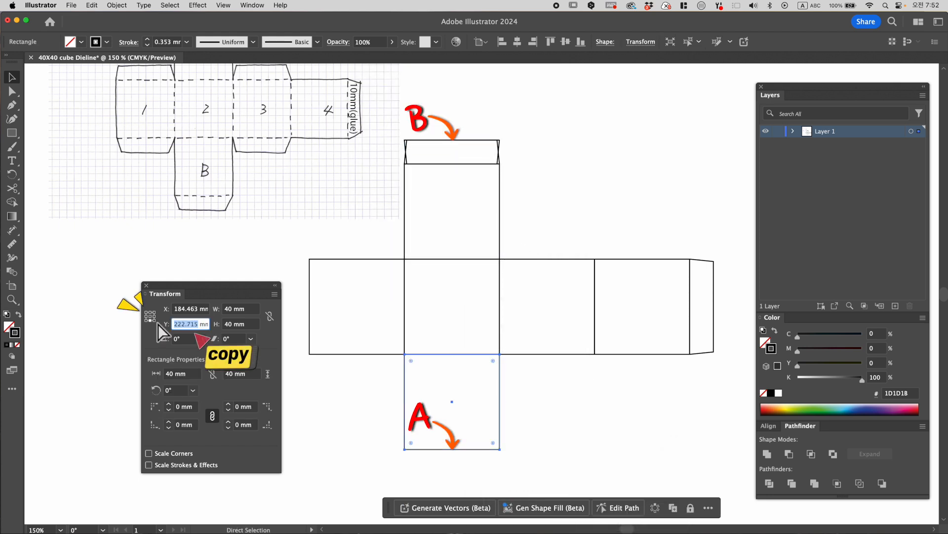
- Move the reflected flap to the lower edge of the bottom face, with its top-middle reference point at Y 222.715 mm
left_click(552, 167)
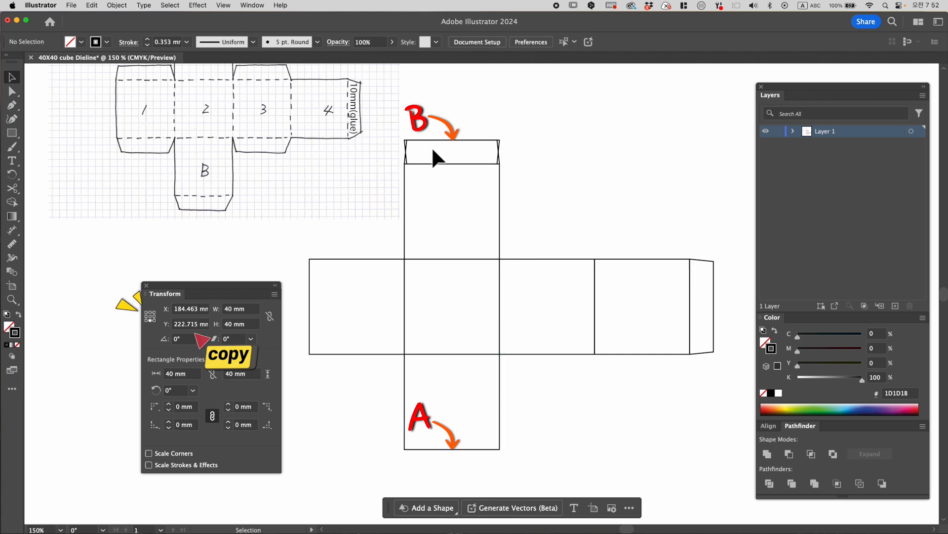
left_click(404, 144)
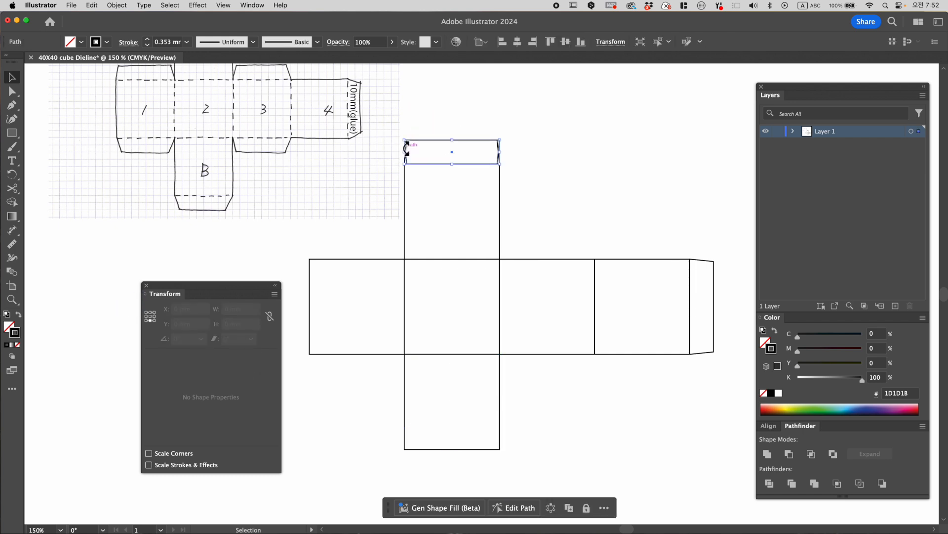
left_click_drag(195, 324, 174, 325)
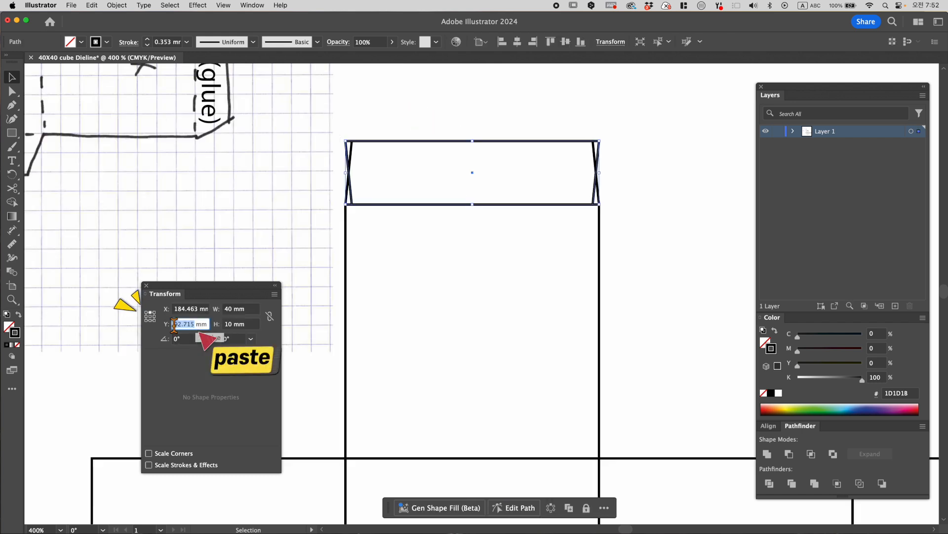
key("super+v")
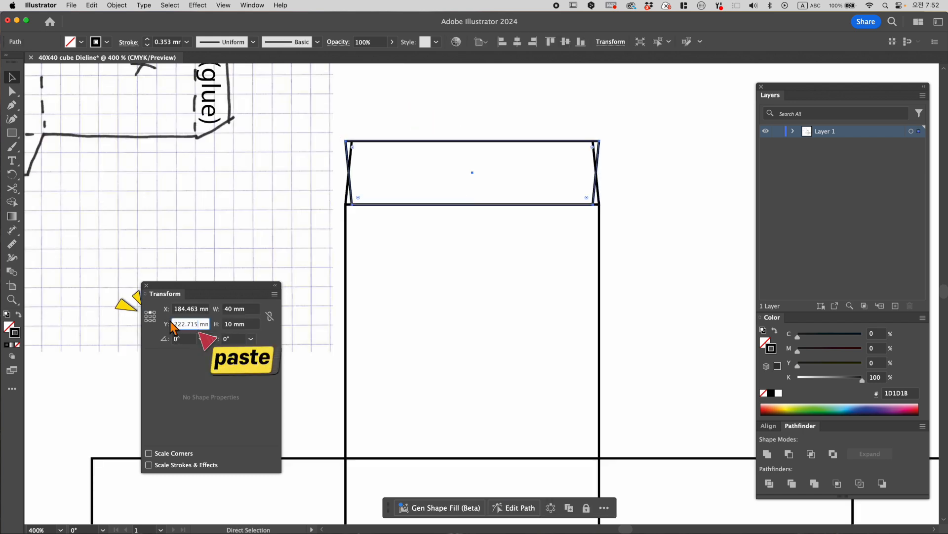
key("Return")
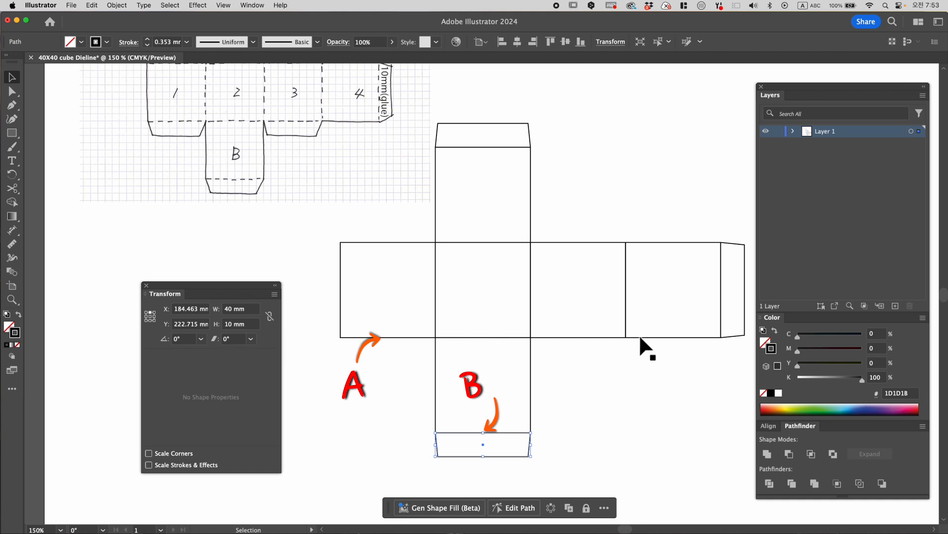
- Place a copy of the bottom flap level with the first square's lower edge, with its top-middle reference point at Y 182.715 mm
left_click(408, 337)
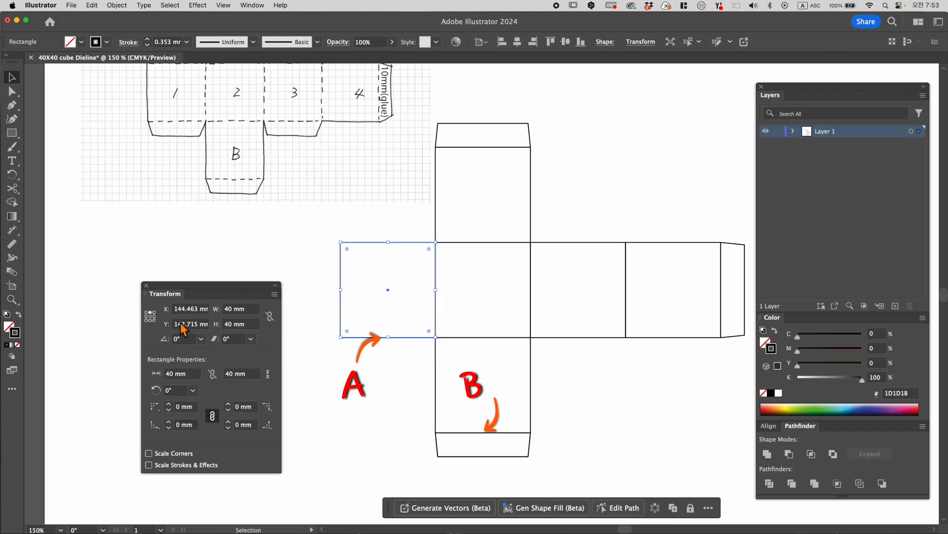
left_click(187, 324)
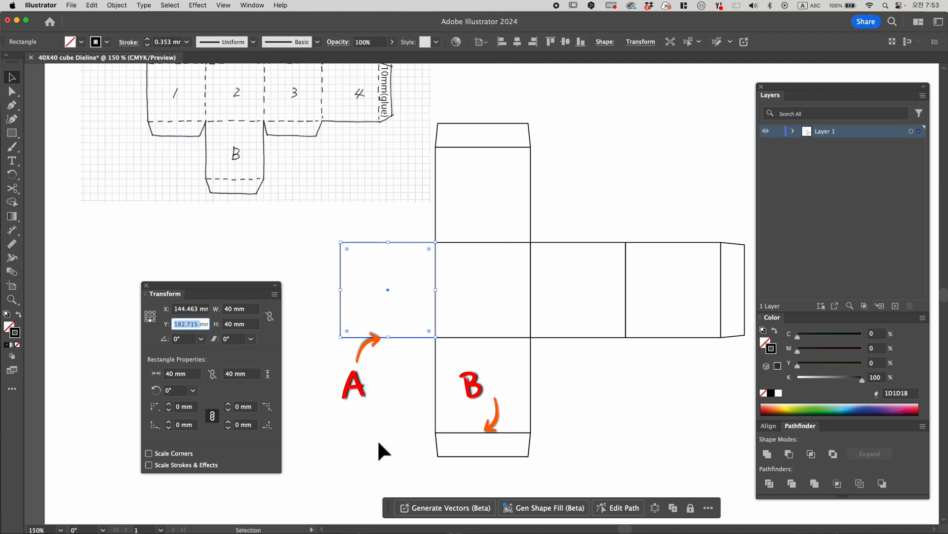
left_click(446, 455)
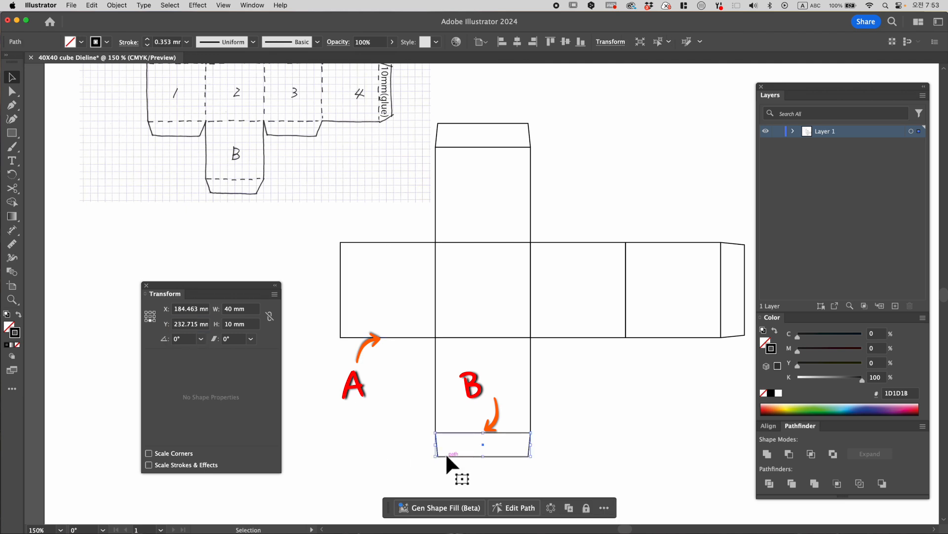
left_click(151, 312)
left_click(201, 324)
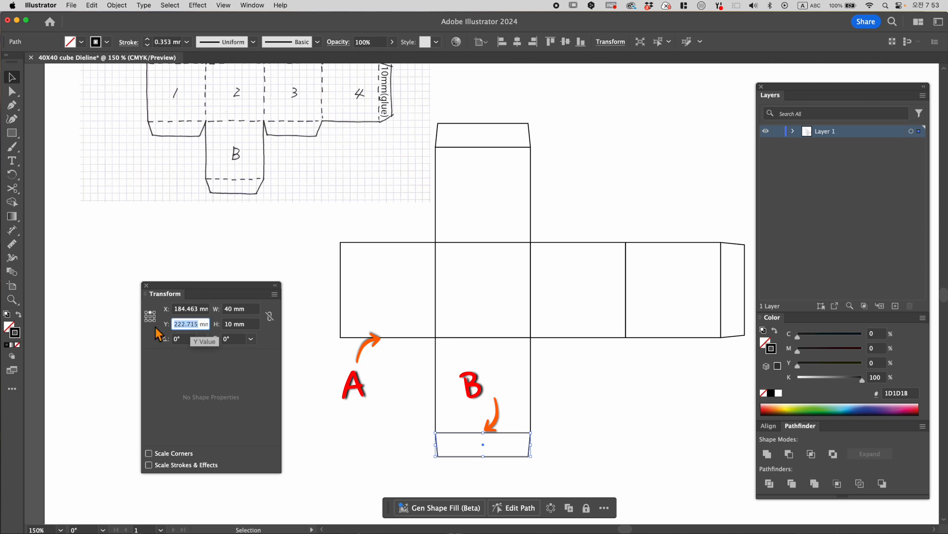
type("182.715")
key("Return")
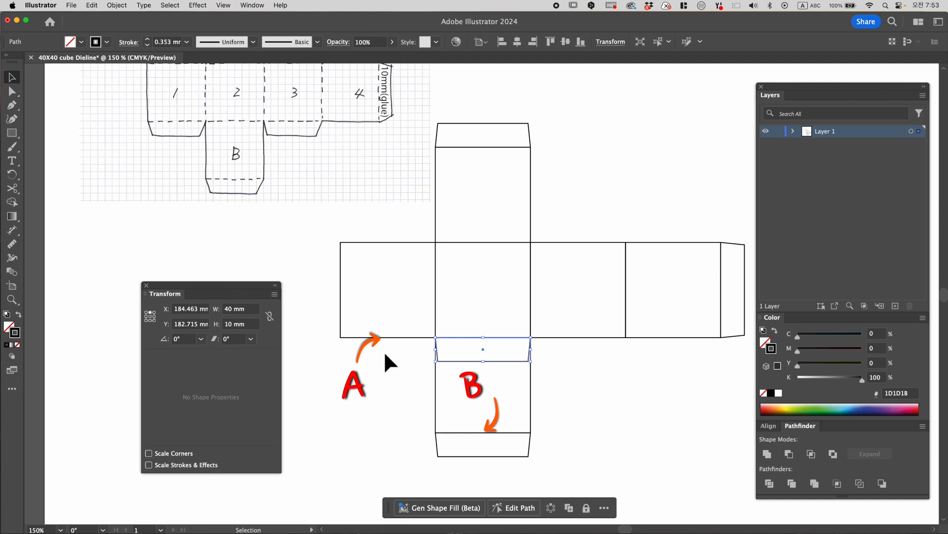
- Move the copied flap directly beneath the first square, with its center reference point at X 144.463 mm
left_click(387, 335)
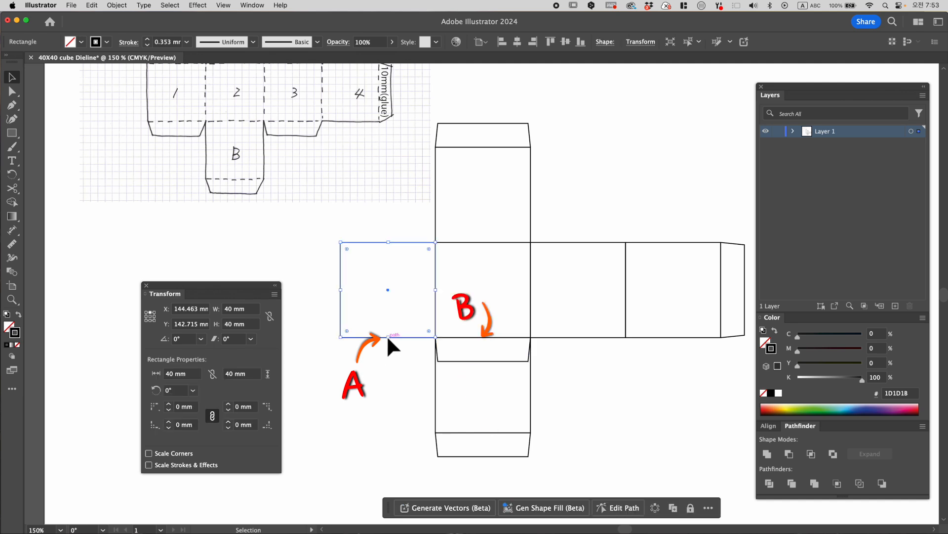
left_click(151, 316)
left_click(192, 308)
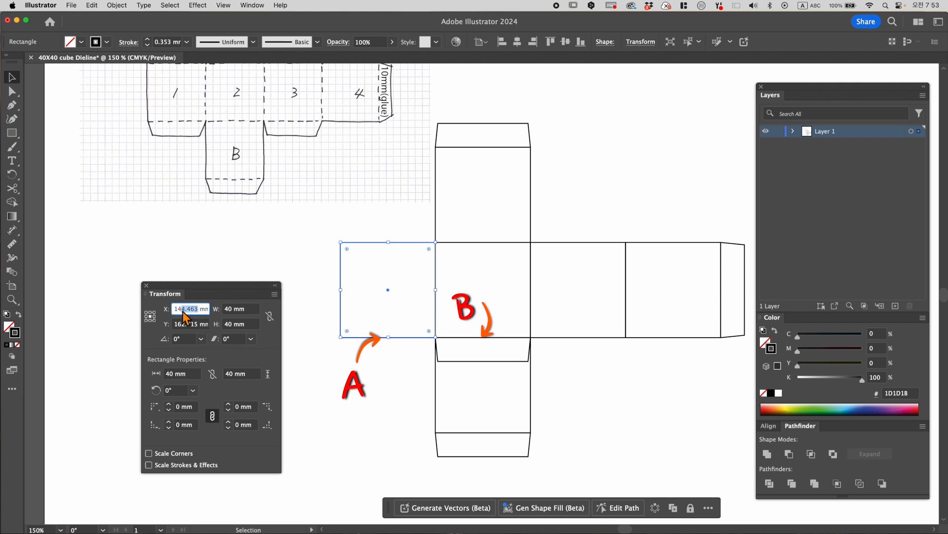
left_click(467, 362)
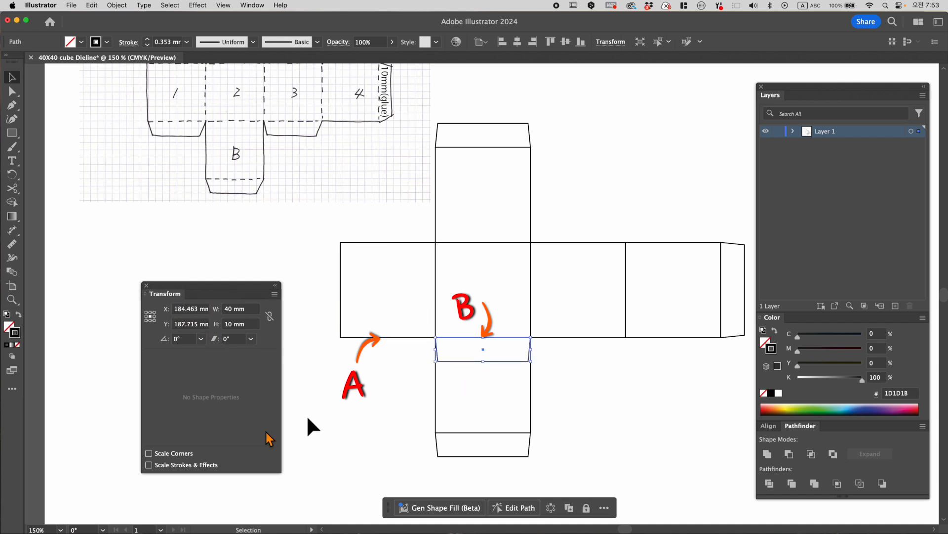
left_click(198, 310)
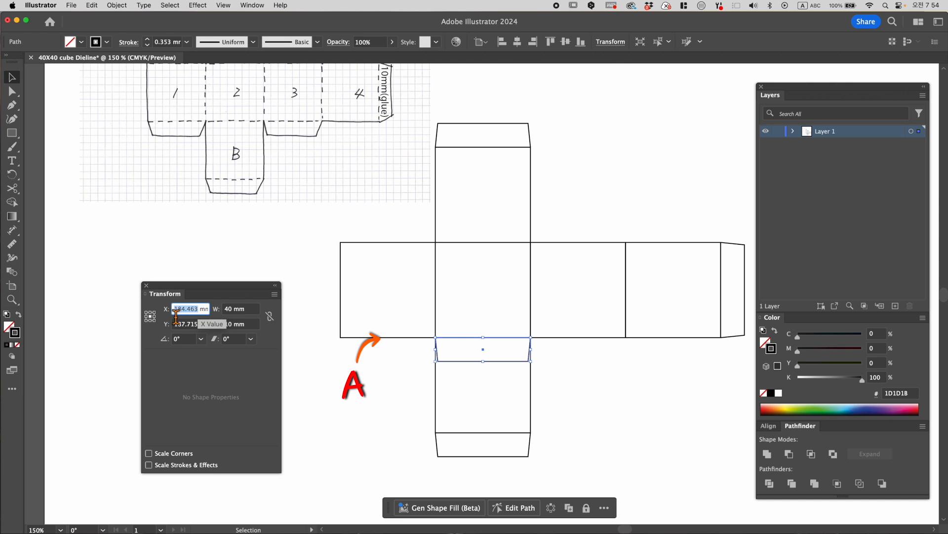
type("144.463")
key("Return")
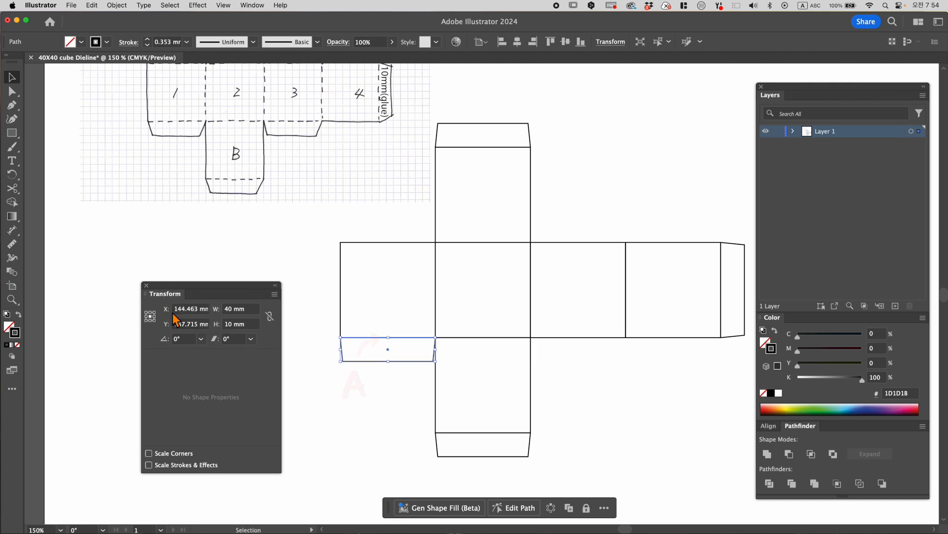
left_click(385, 458)
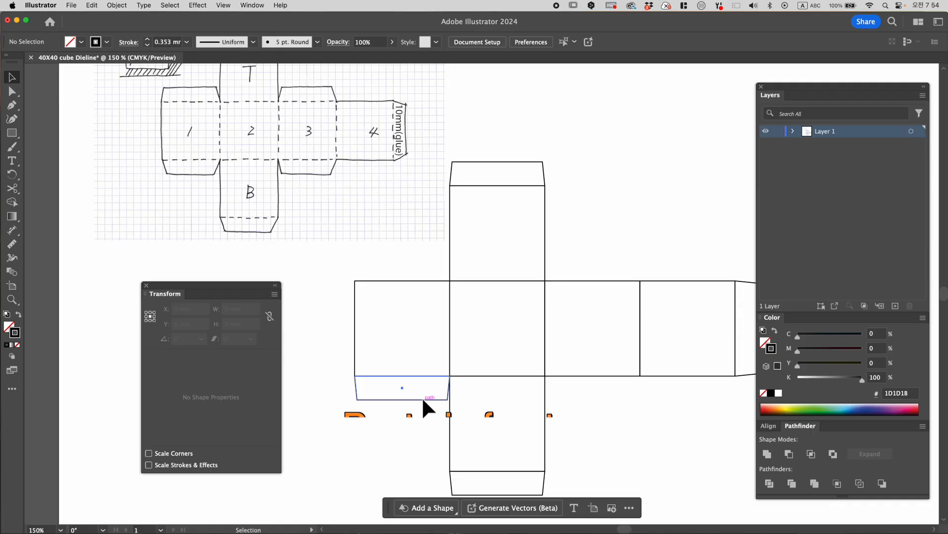
- Paste a copy of the first square's lower flap in front and reflect it across the horizontal axis
key("super+c")
key("super+f")
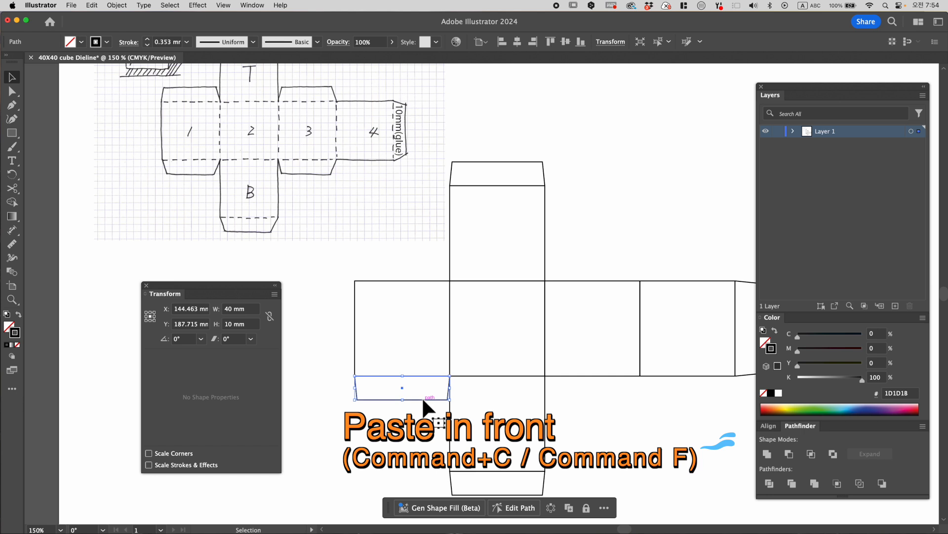
right_click(422, 396)
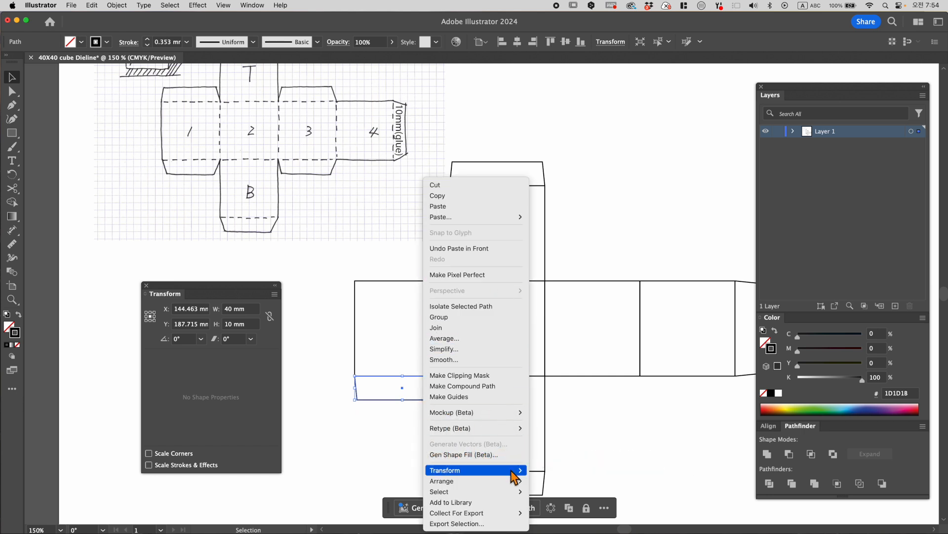
left_click(548, 485)
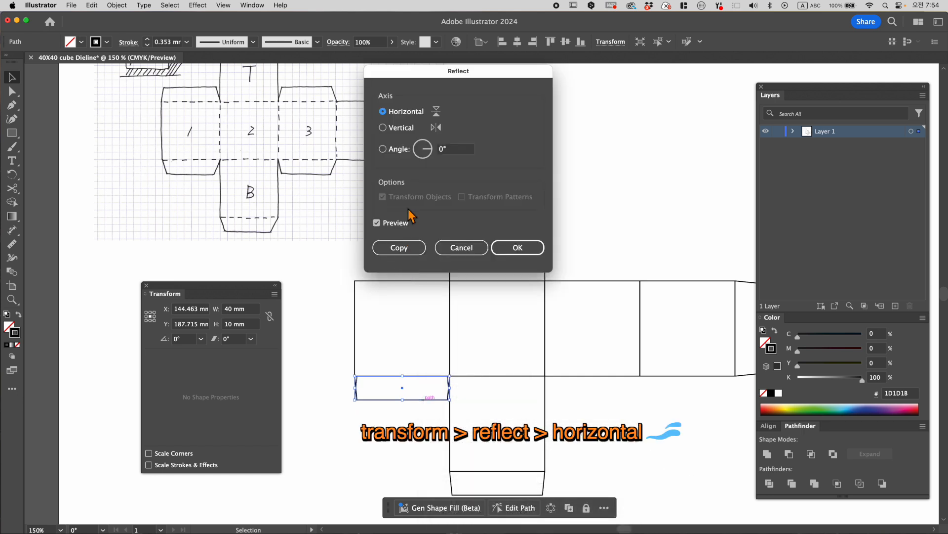
left_click(516, 247)
- Move the reflected flap onto the first square's upper edge, with its bottom-middle reference point at Y 142.715 mm
key("super+equal")
key("super+equal")
key("super+equal")
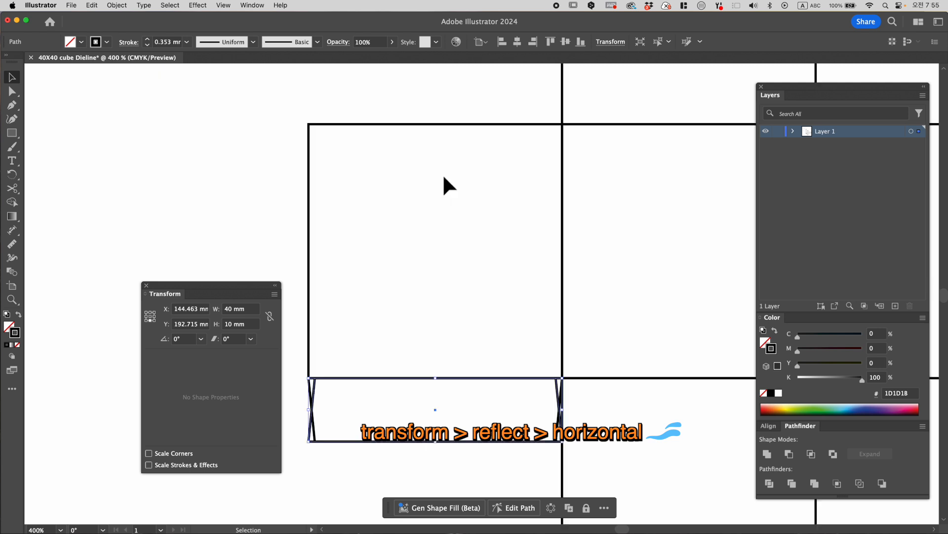
left_click(447, 124)
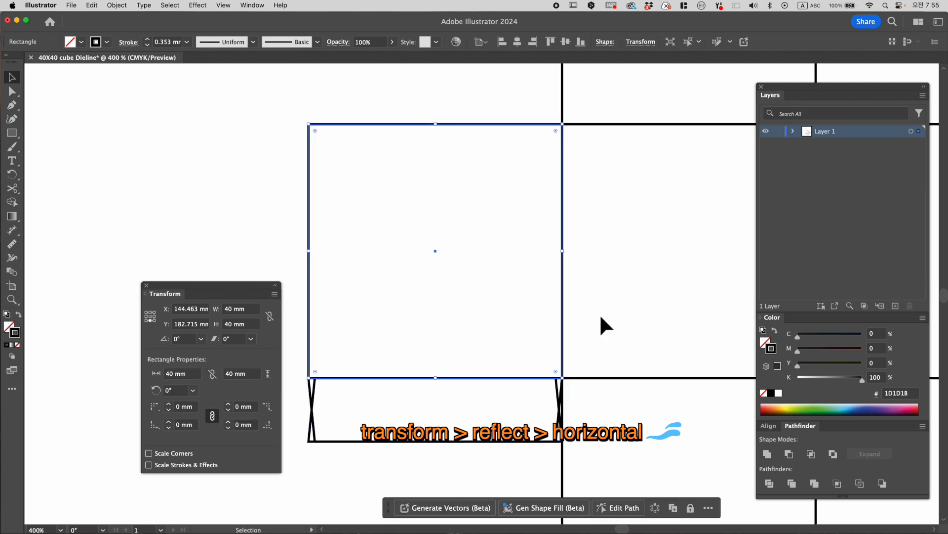
left_click(202, 326)
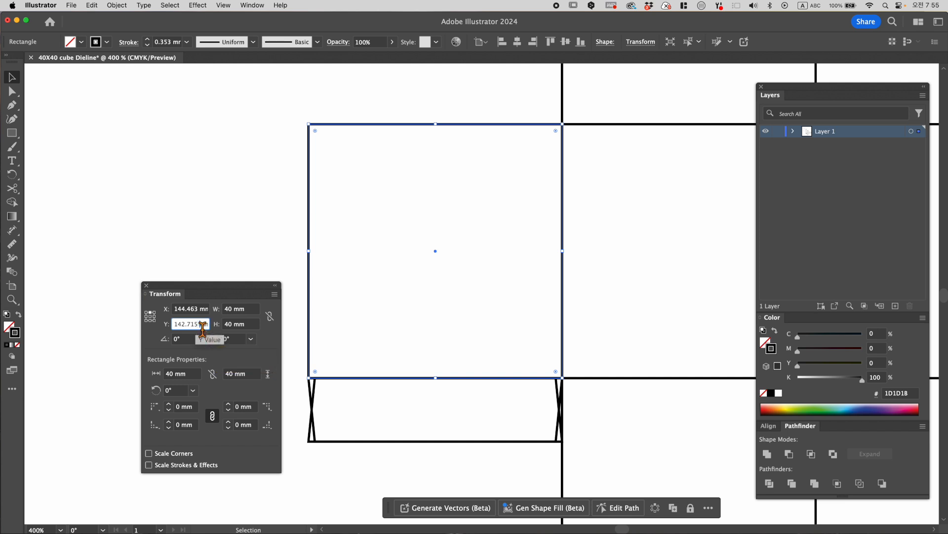
left_click_drag(202, 329, 156, 329)
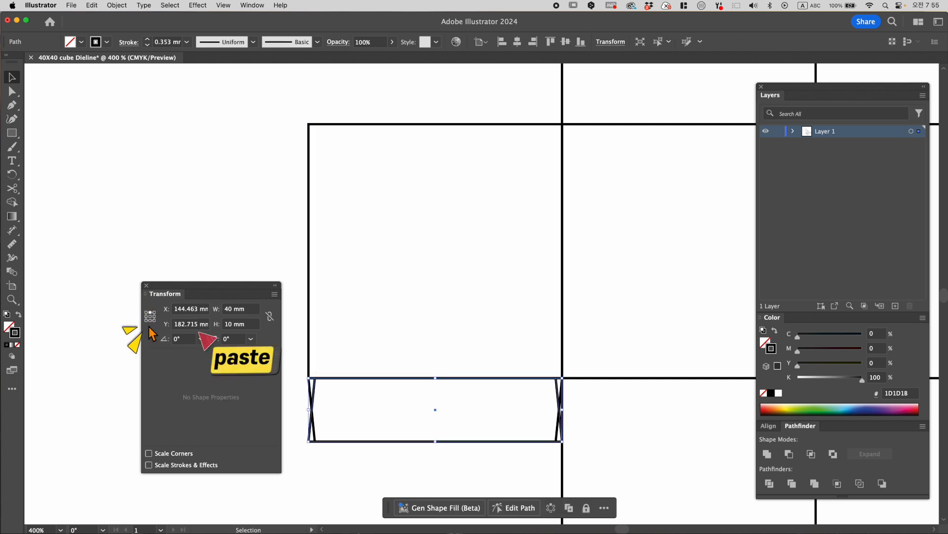
left_click(150, 320)
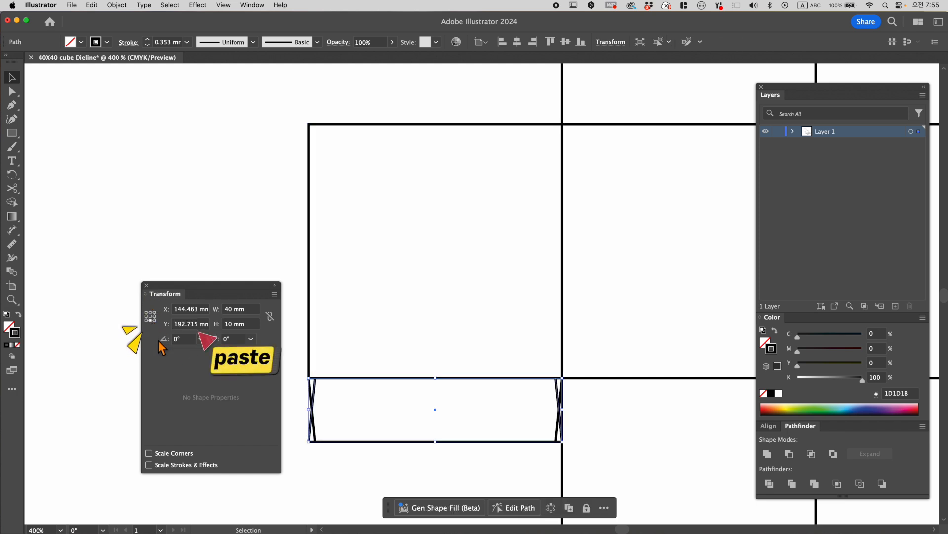
left_click(202, 326)
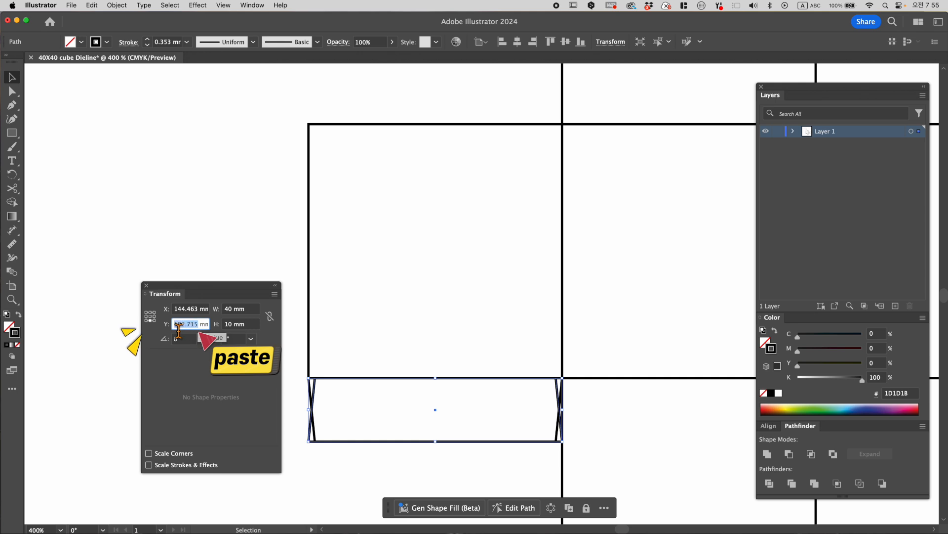
key("super+v")
key("Return")
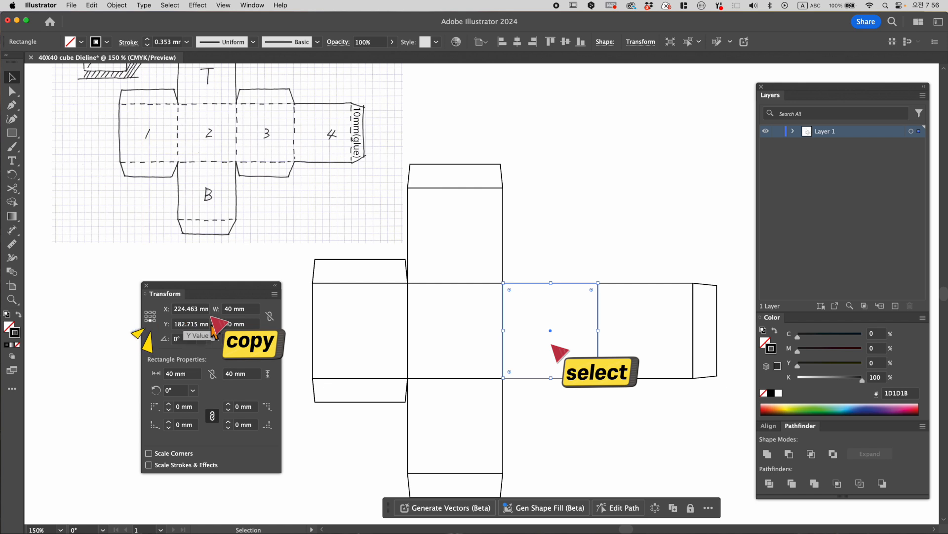
- Copy both flaps of the first square to the third square by placing the duplicates at X 224.463 mm
left_click(203, 310)
left_click_drag(203, 309, 162, 316)
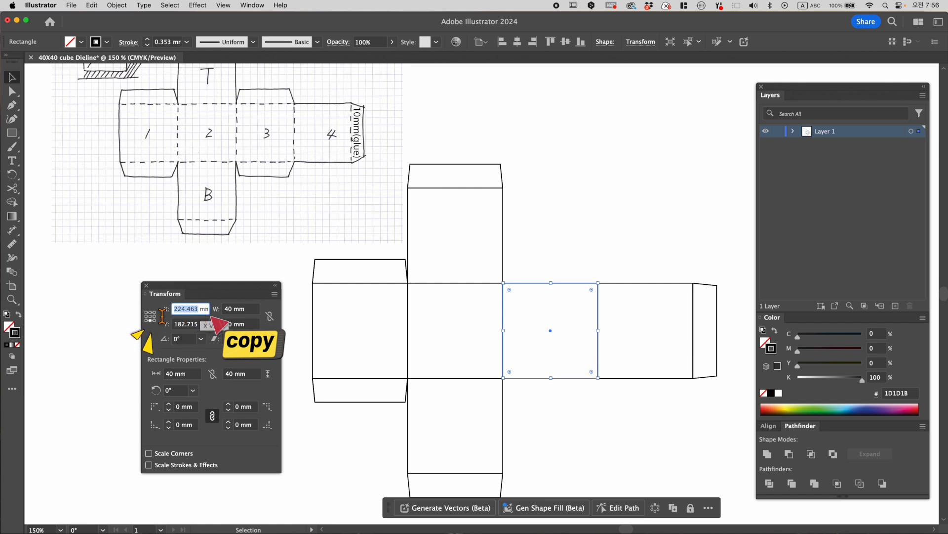
left_click(331, 283)
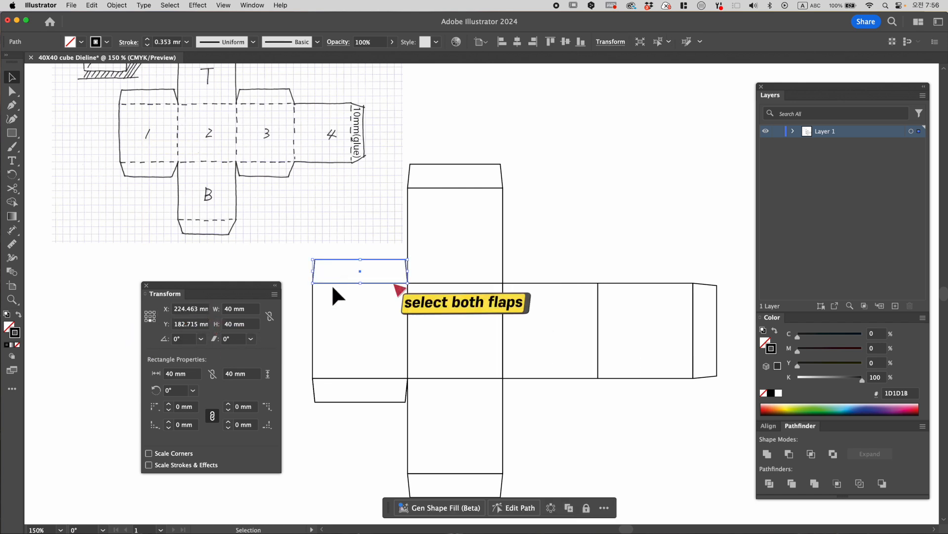
left_click(347, 399, "shift")
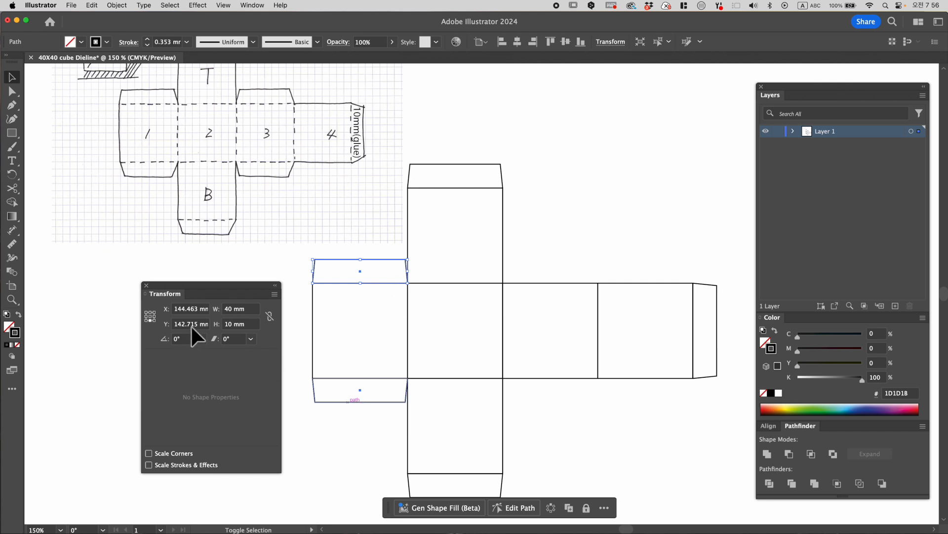
left_click_drag(205, 311, 162, 309)
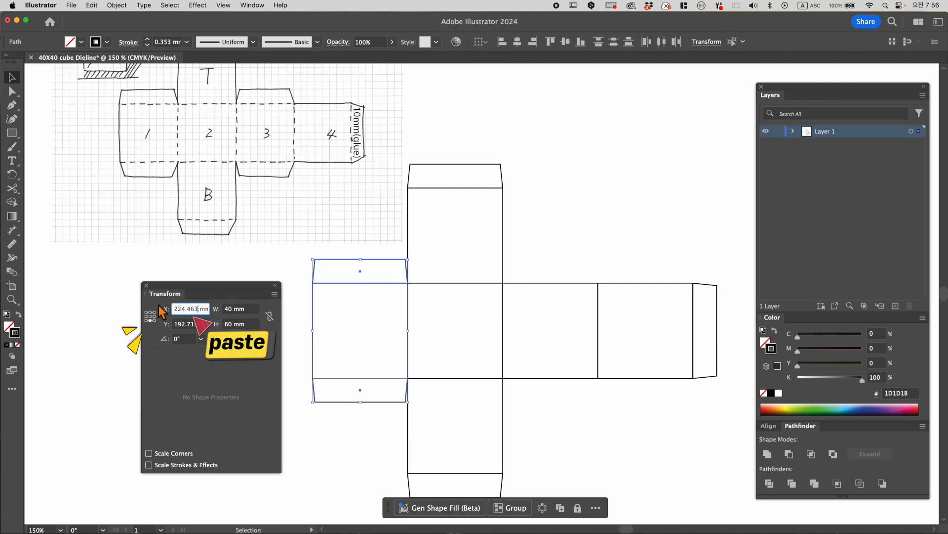
key("super+v")
key("alt+Return")
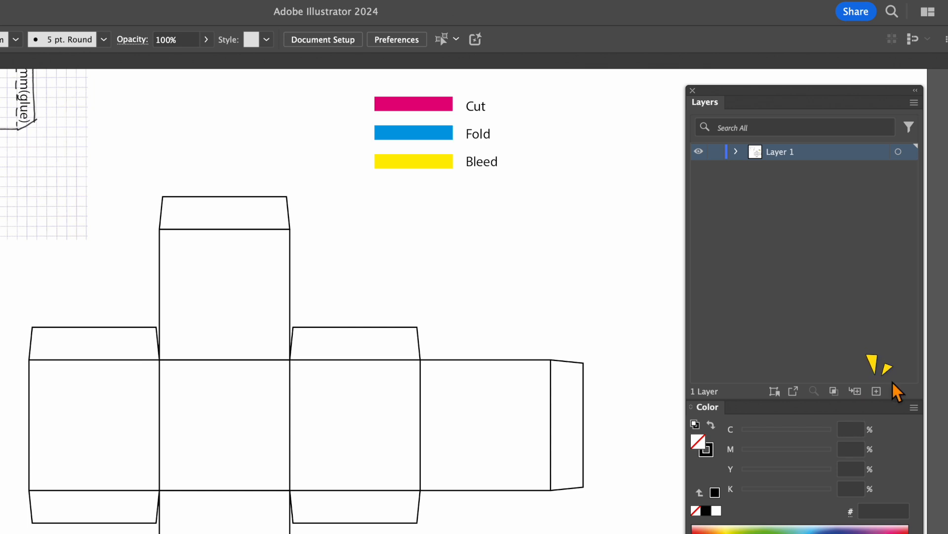
- Create a new layer named Fold above Layer 1
left_click(881, 395)
double_click(780, 151)
type("Fold")
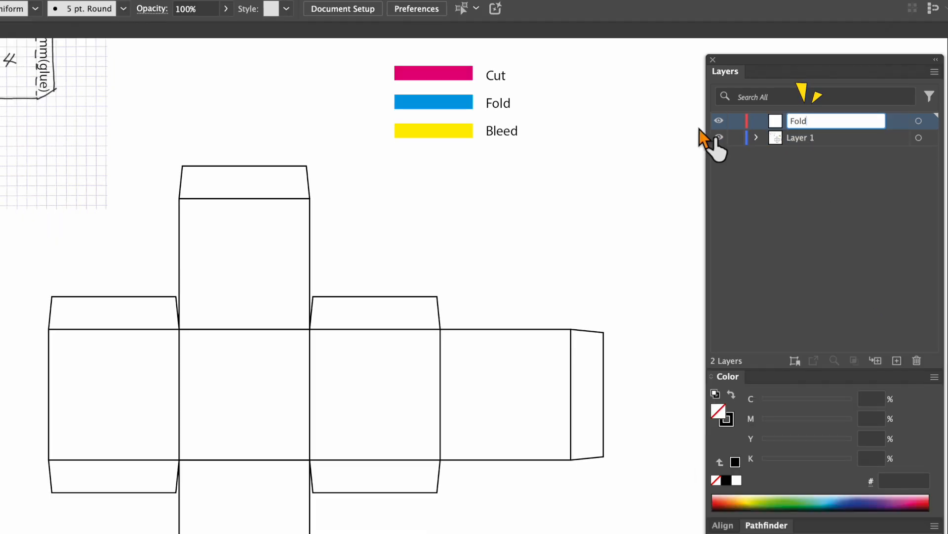
key("Return")
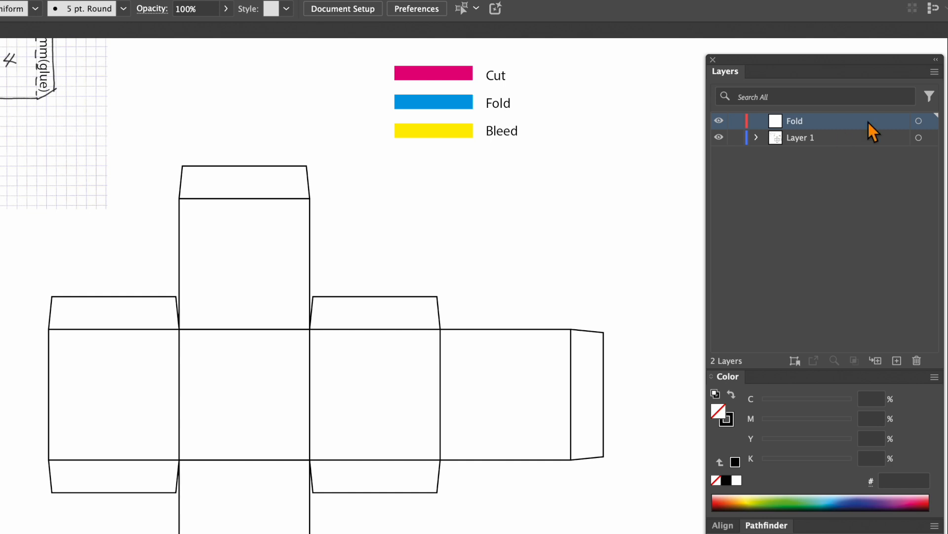
- Cut the uppermost flap's path at its two lower anchor points to separate the 40 mm base line
left_click(251, 198)
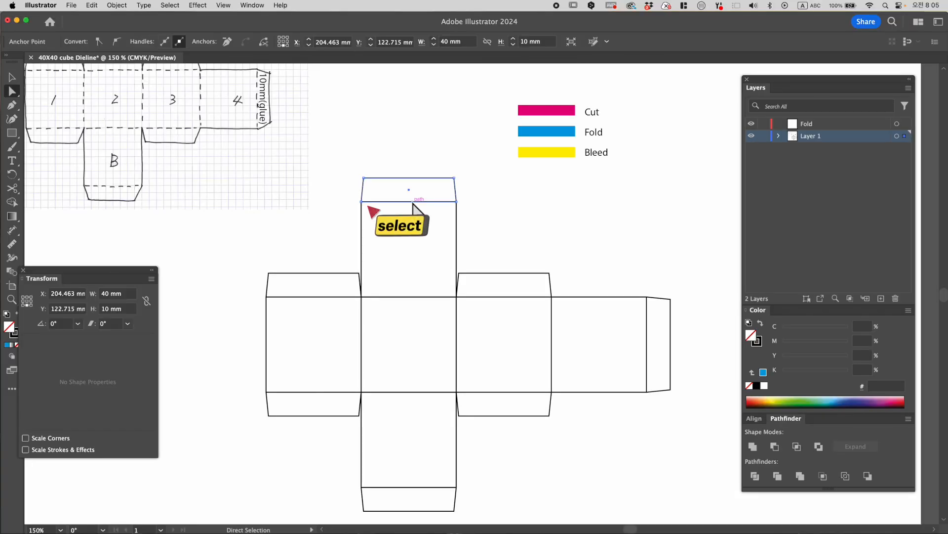
left_click(362, 201)
left_click(456, 201, "shift")
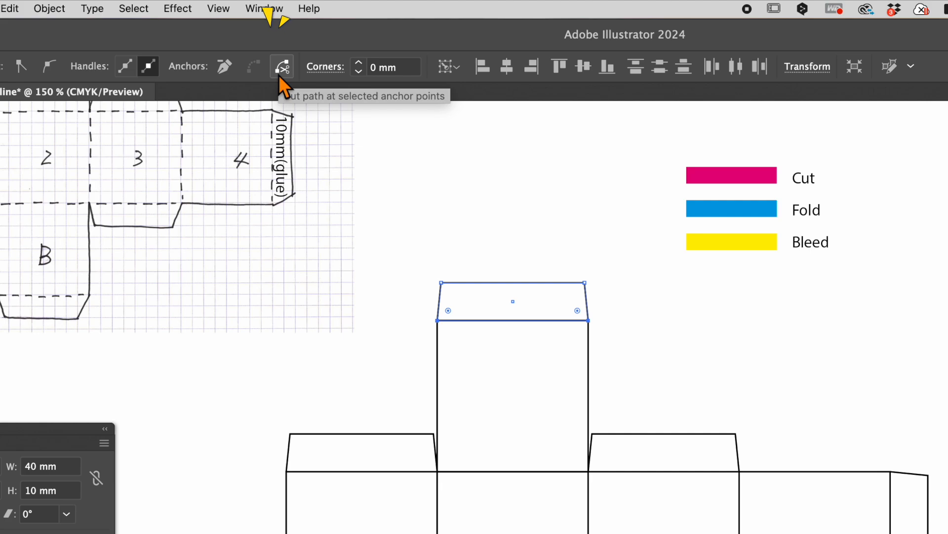
left_click(263, 43)
- Send the separated base line to the Fold layer and check it by hiding and reshowing Layer 1
left_click(817, 128)
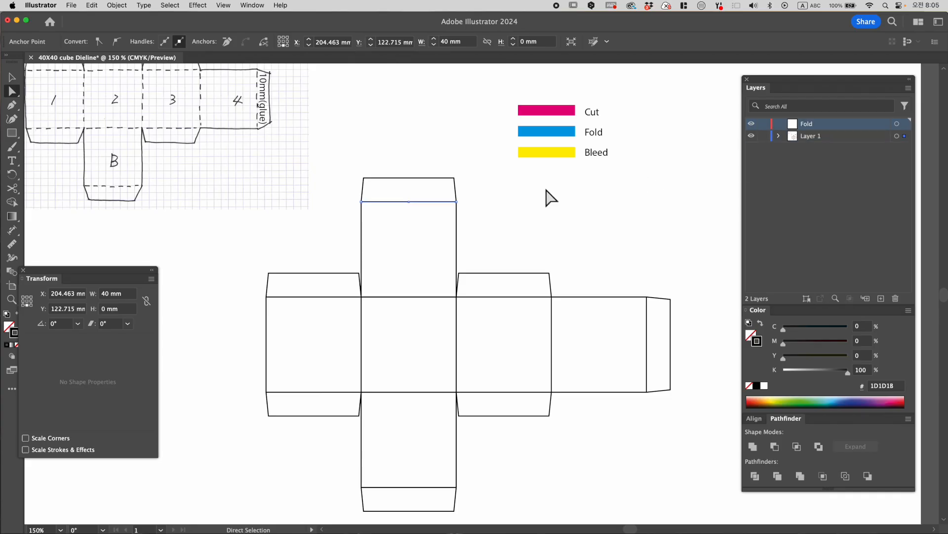
right_click(545, 186)
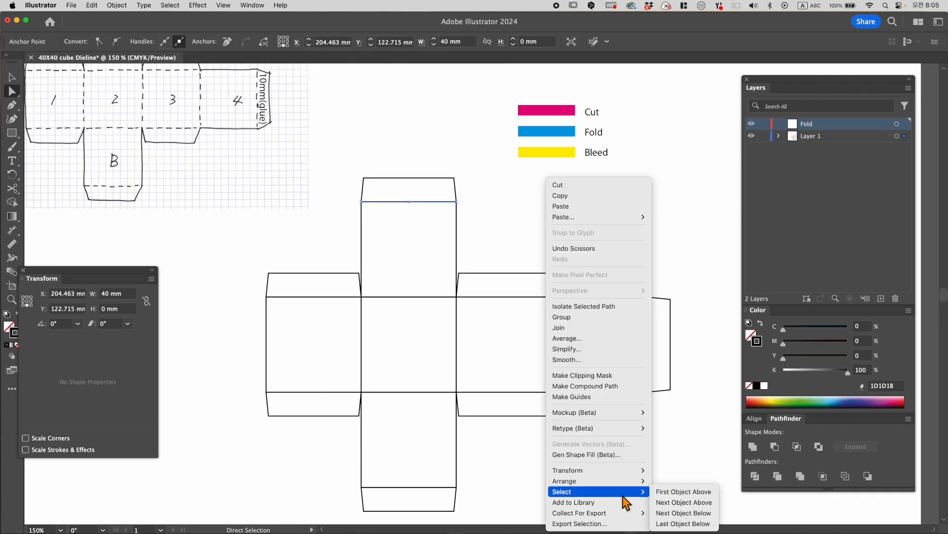
mouse_move(626, 486)
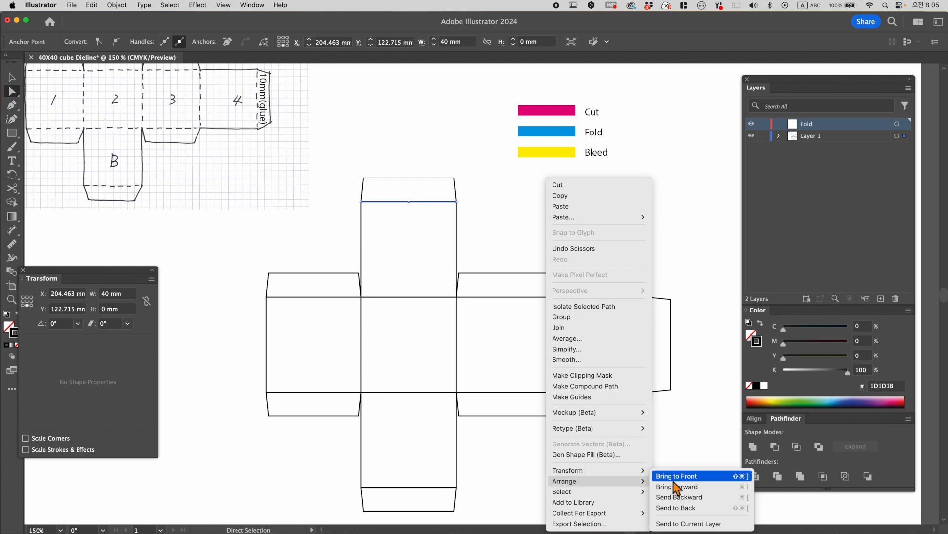
left_click(736, 524)
left_click(751, 136)
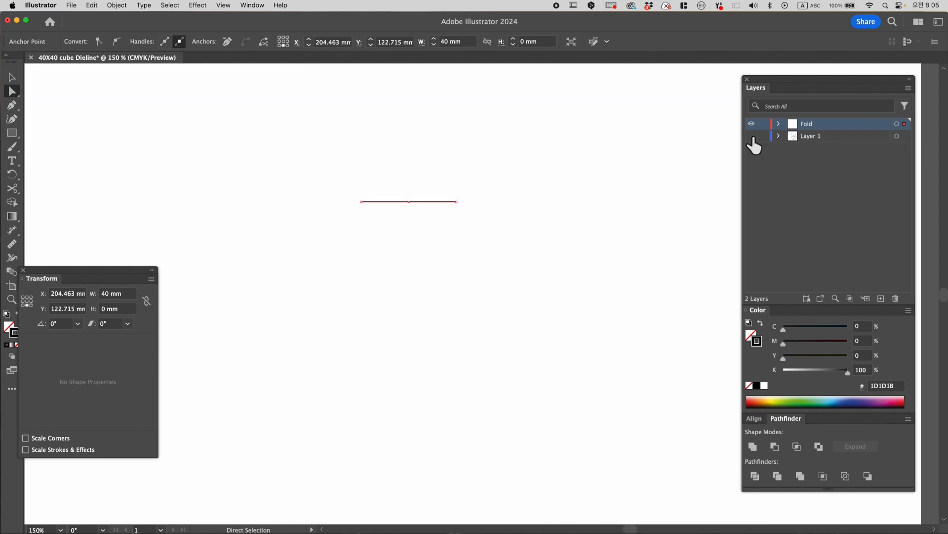
left_click(752, 137)
- Recolour the uppermost flap's base line with the blue sampled from the Fold swatch
left_click(534, 189)
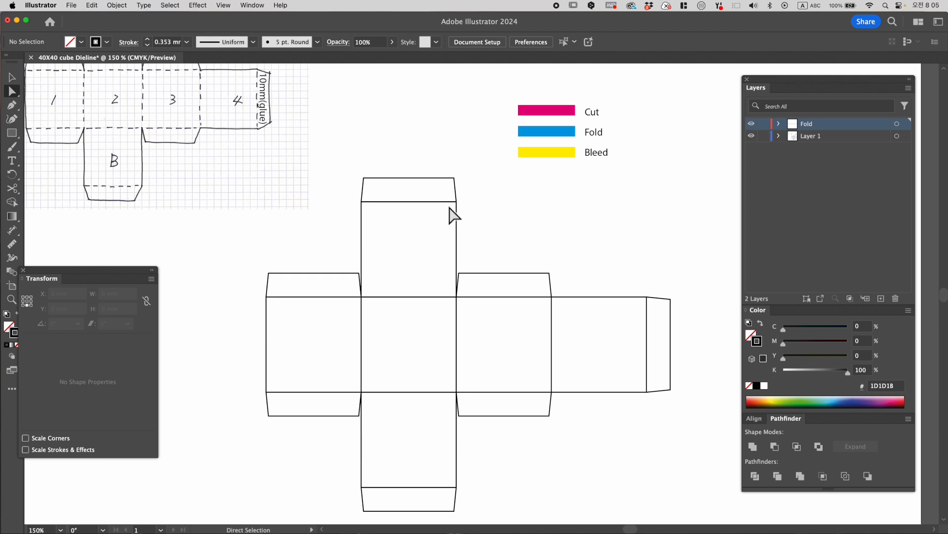
left_click(752, 137)
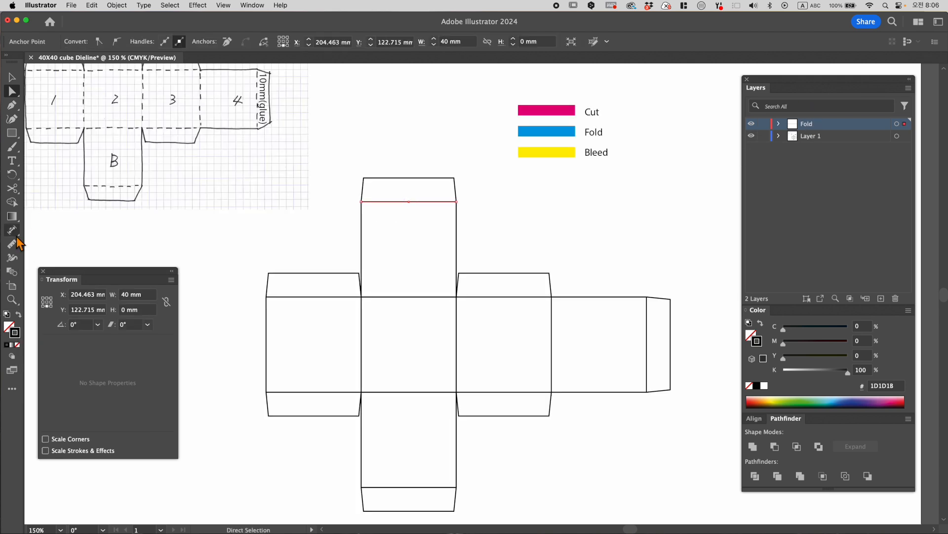
left_click(11, 230)
left_click(546, 130)
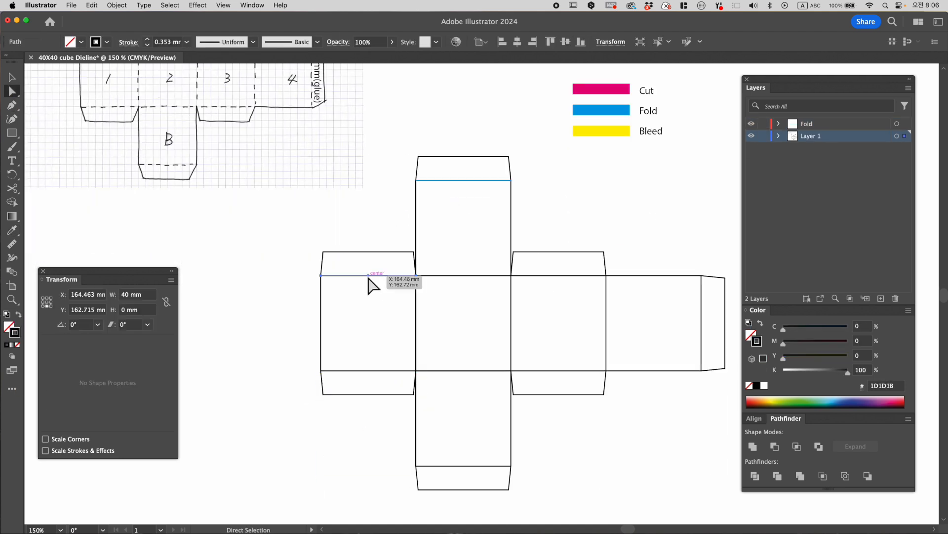
- Separate the fold edges of the first and second squares and the lowest flap's base line, and colour them Fold blue
left_click(383, 384, "shift")
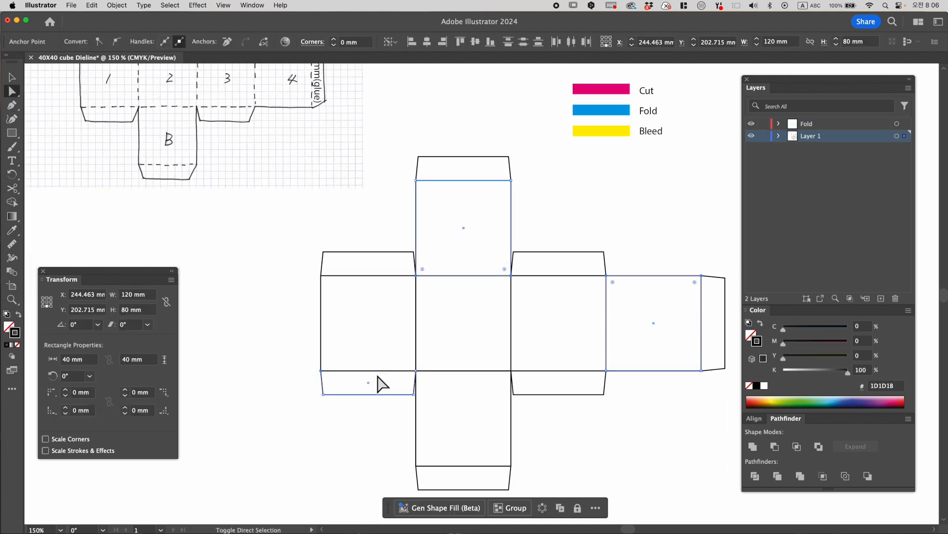
left_click(465, 372)
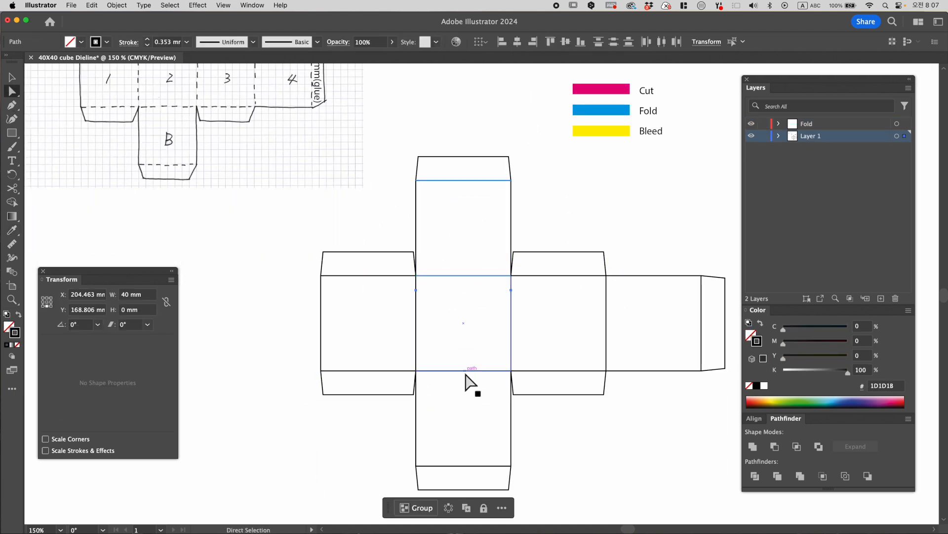
left_click(430, 312, "shift")
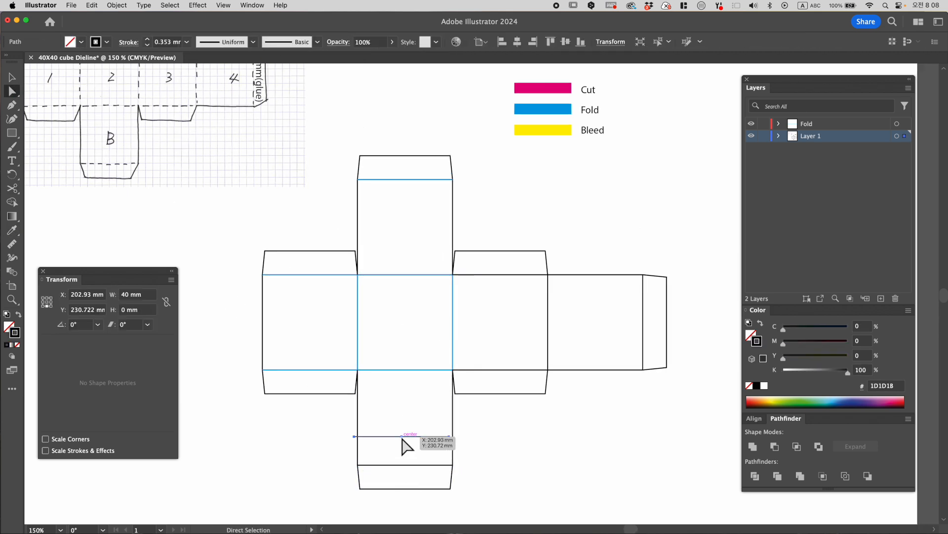
left_click(402, 464)
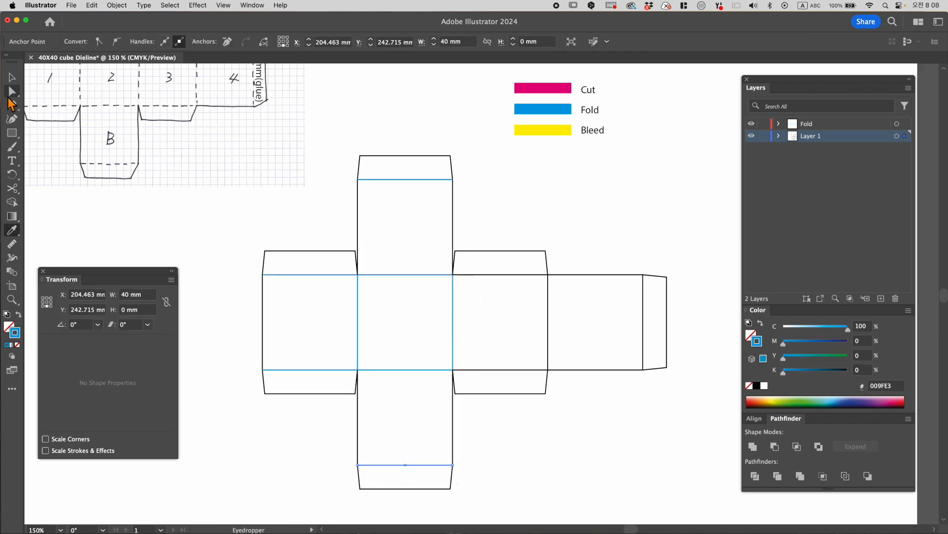
- Colour the third square's upper and lower fold edges with the Fold swatch's blue
left_click(9, 96)
left_click(500, 394)
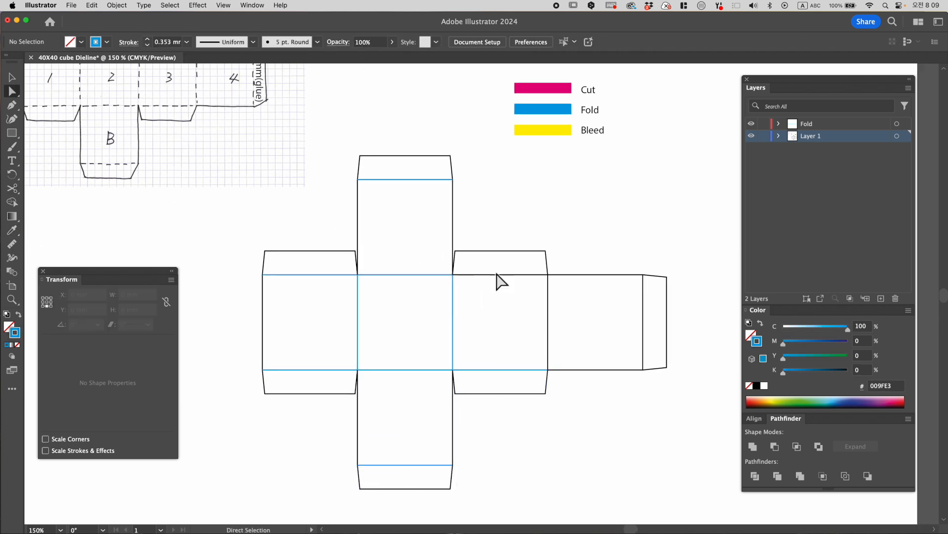
left_click(489, 251)
left_click(499, 274)
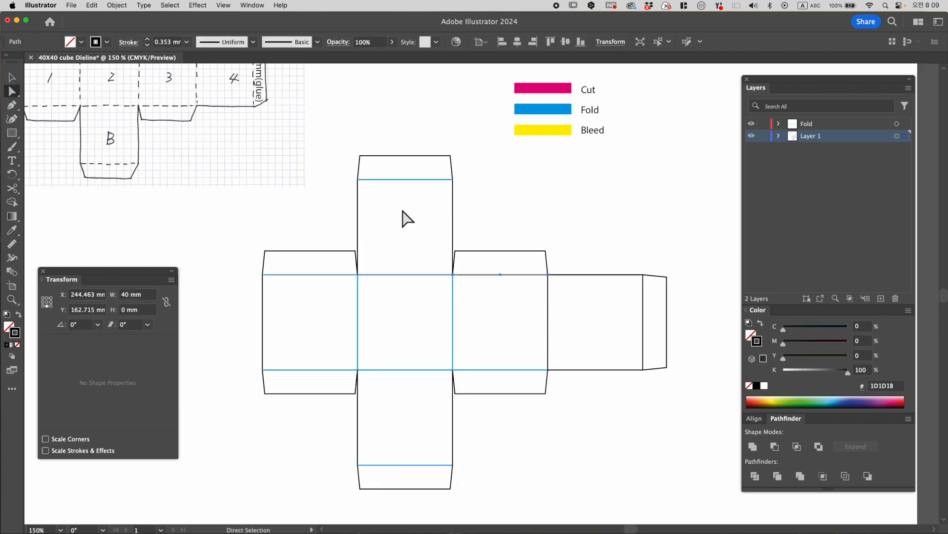
left_click(12, 230)
left_click(543, 109)
- Apply the Fold blue to the glue flap's base line and the vertical edge between the third and fourth squares
left_click(643, 321)
left_click(12, 230)
left_click(543, 109)
left_click(548, 321)
left_click(11, 188)
left_click(543, 108)
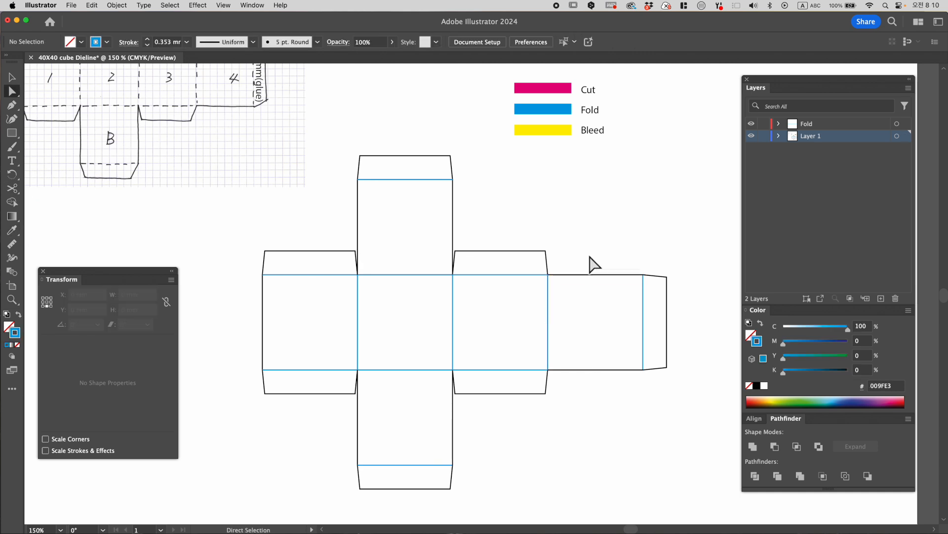
- Select all paths with the same fill and stroke as the third square's blue upper fold line
scroll(592, 264, "down", 1)
left_click(500, 274)
left_click(170, 4)
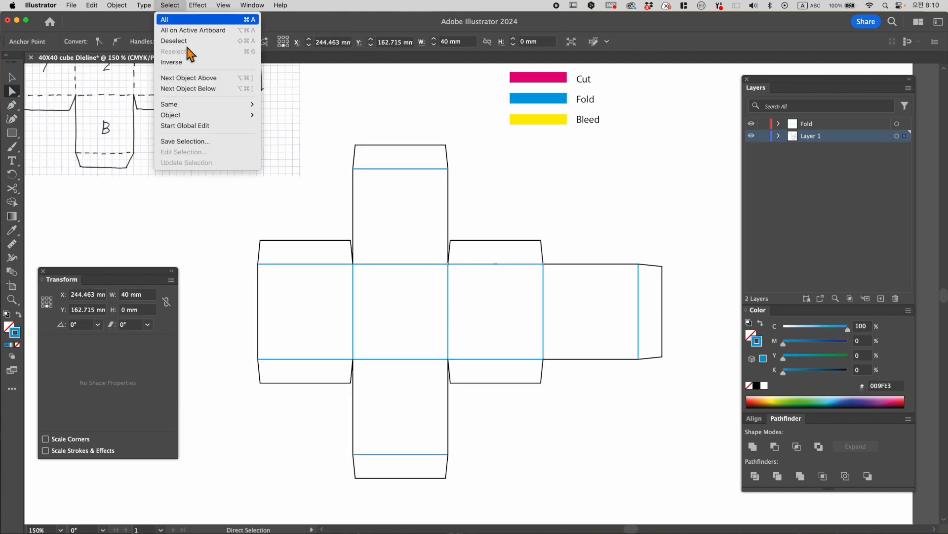
mouse_move(209, 106)
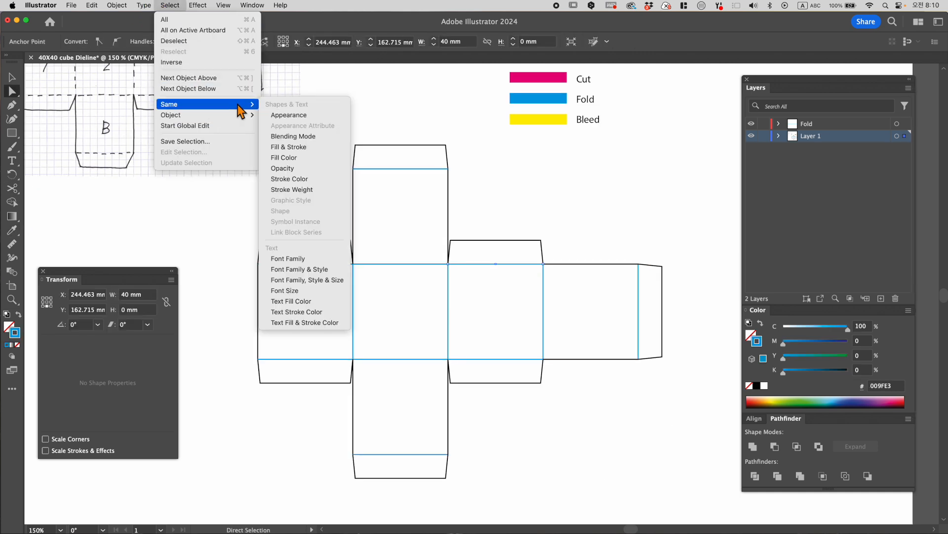
left_click(318, 150)
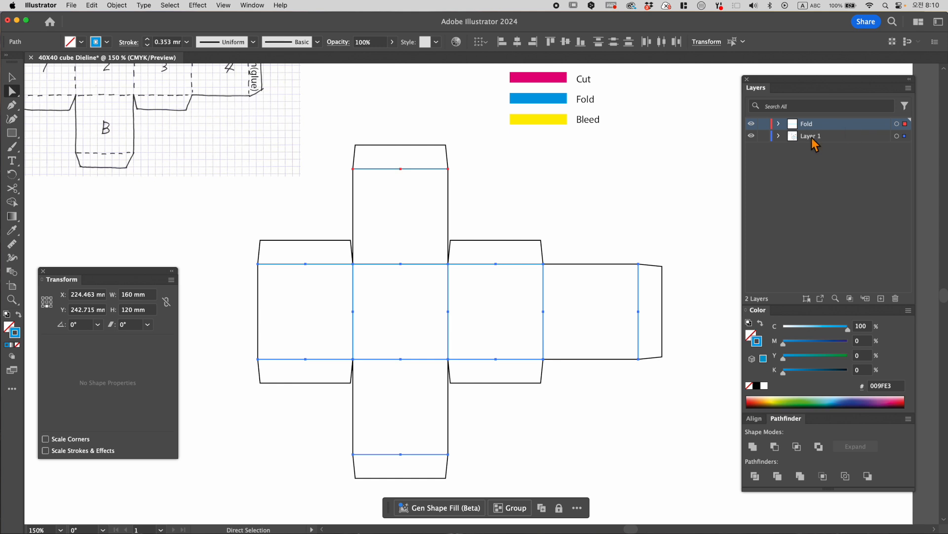
- Send all selected blue fold lines to the Fold layer and hide that layer
left_click(844, 140)
left_click(845, 126)
right_click(689, 144)
mouse_move(770, 419)
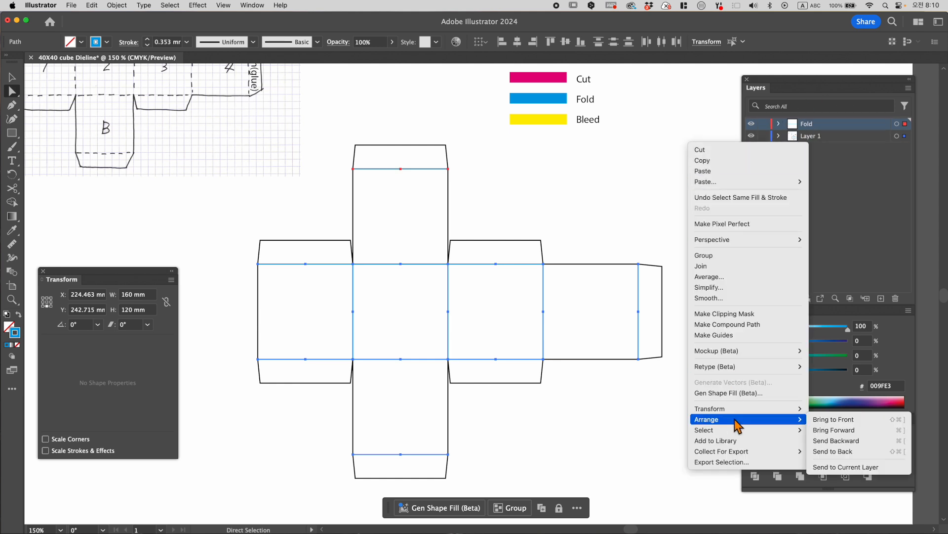
left_click(866, 467)
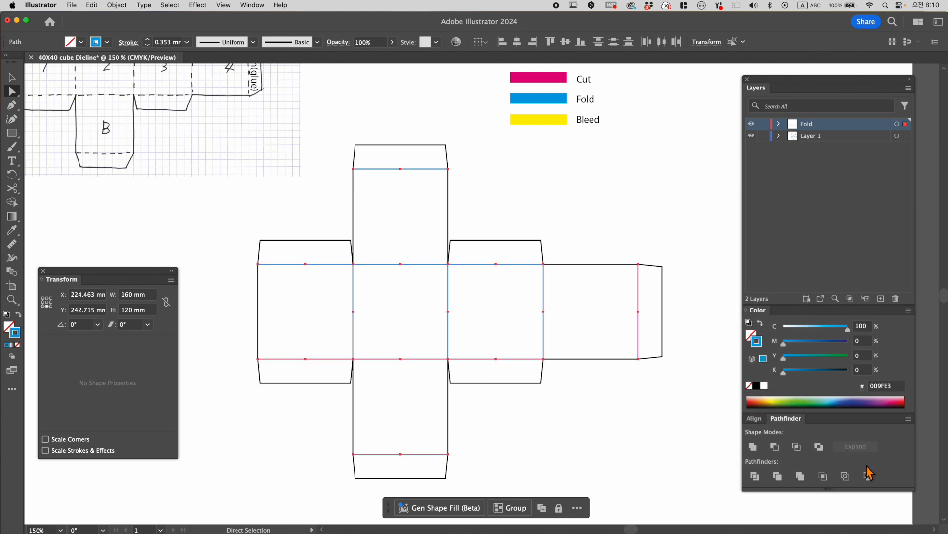
left_click(763, 124)
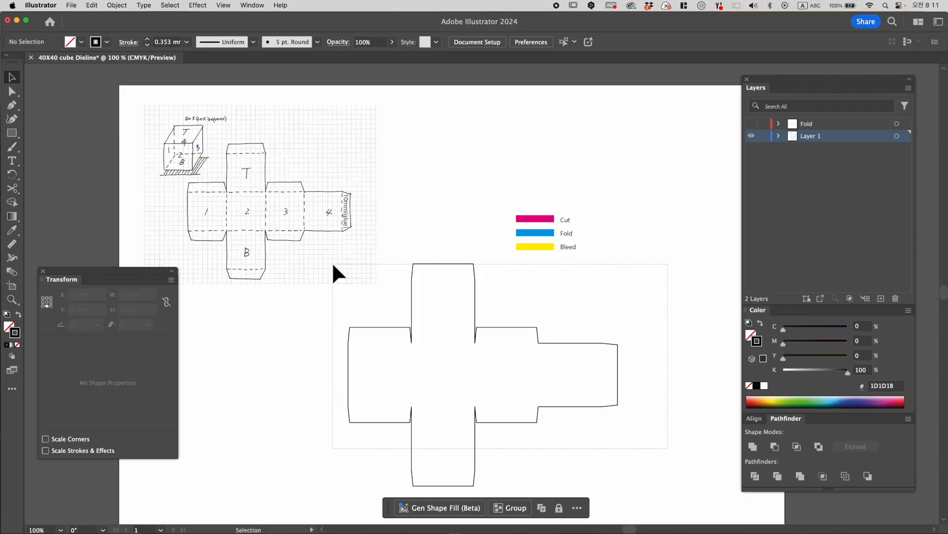
- Rename Layer 1 as Cut and recolour the dieline's outer contour with the Cut swatch's magenta
key("super+a")
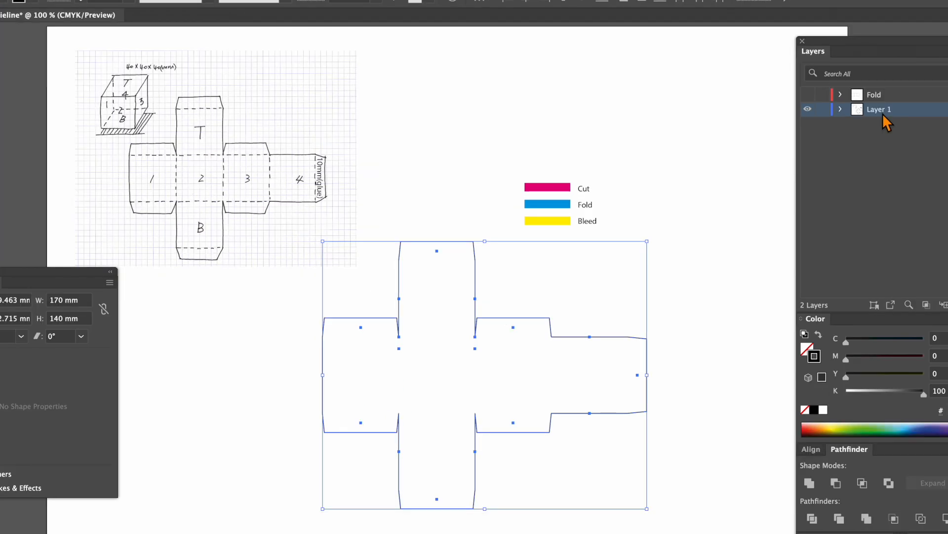
double_click(813, 136)
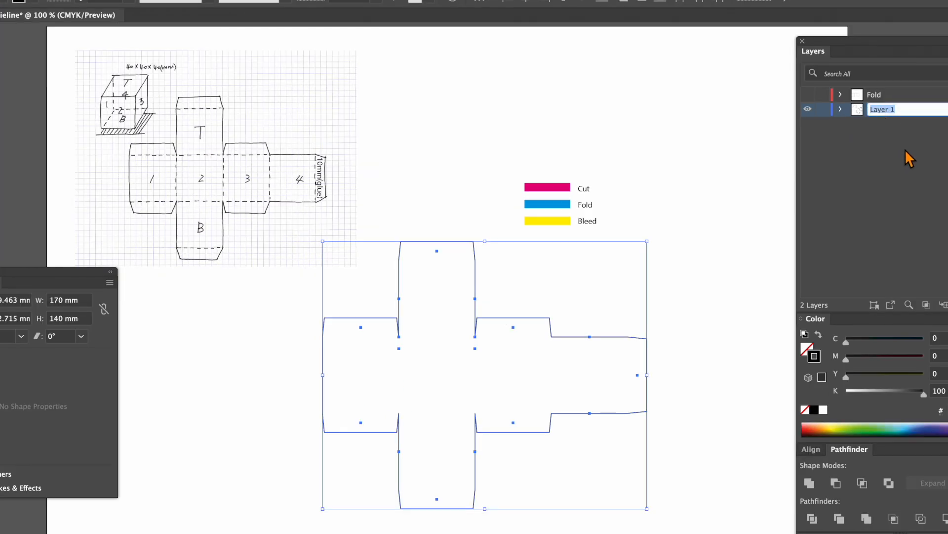
type("cu")
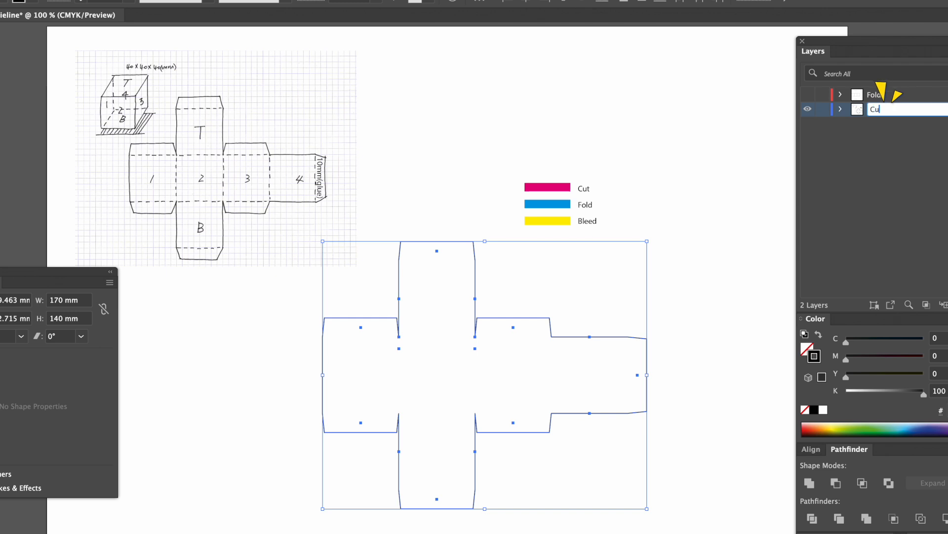
type("t")
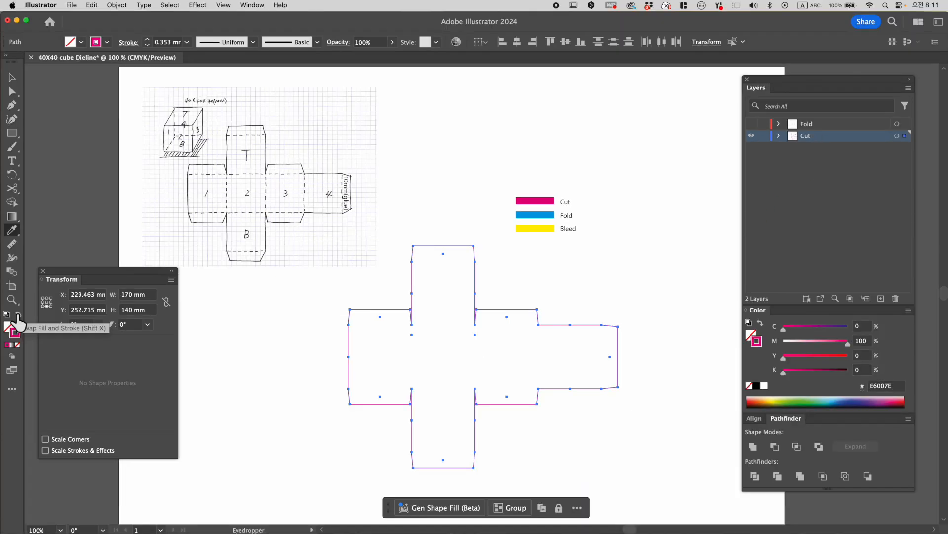
left_click(14, 76)
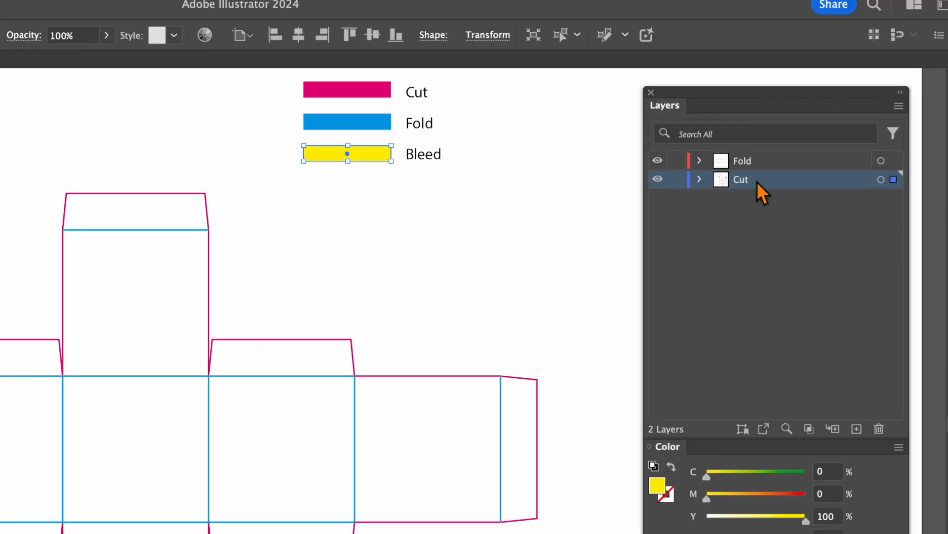
- Duplicate the Cut layer directly beneath the original and clear the selection
left_click_drag(757, 187, 750, 207)
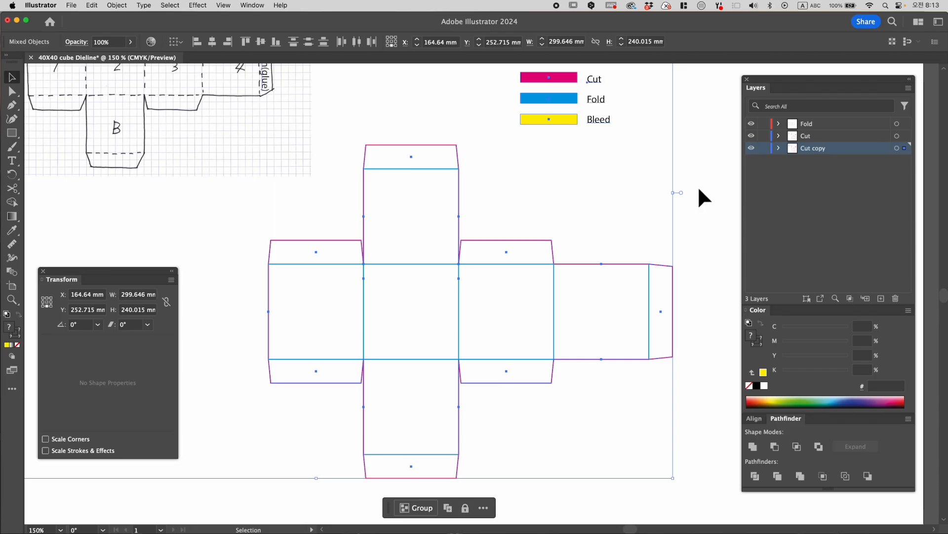
left_click(695, 227)
scroll(701, 254, "left", 2)
scroll(701, 254, "down", 1)
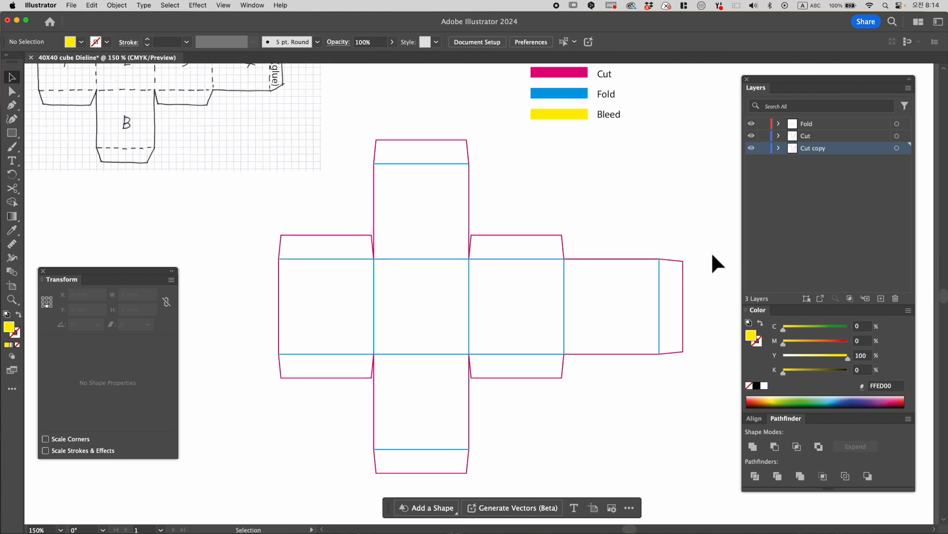
- Lock and hide the Fold and Cut layers, leaving only the Cut copy layer visible and editable
left_click_drag(650, 451, 283, 143)
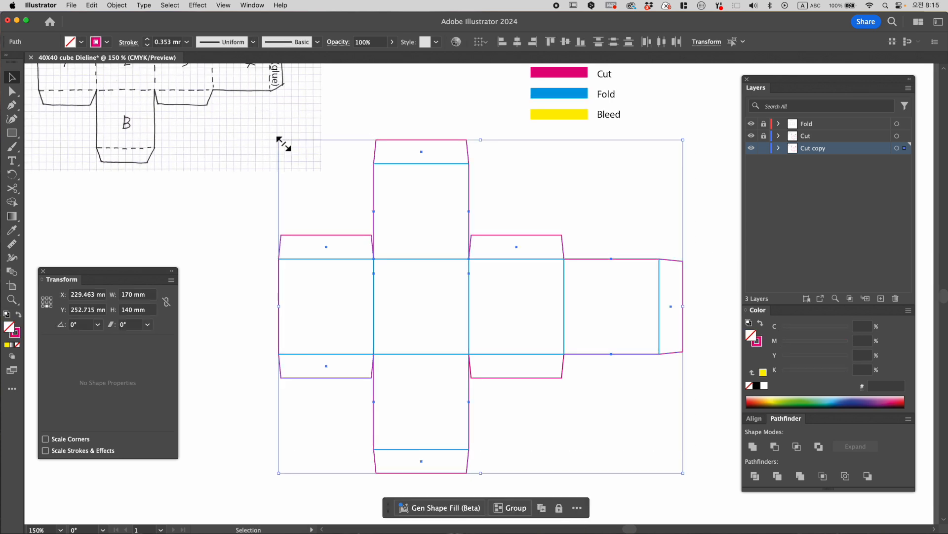
left_click(535, 374)
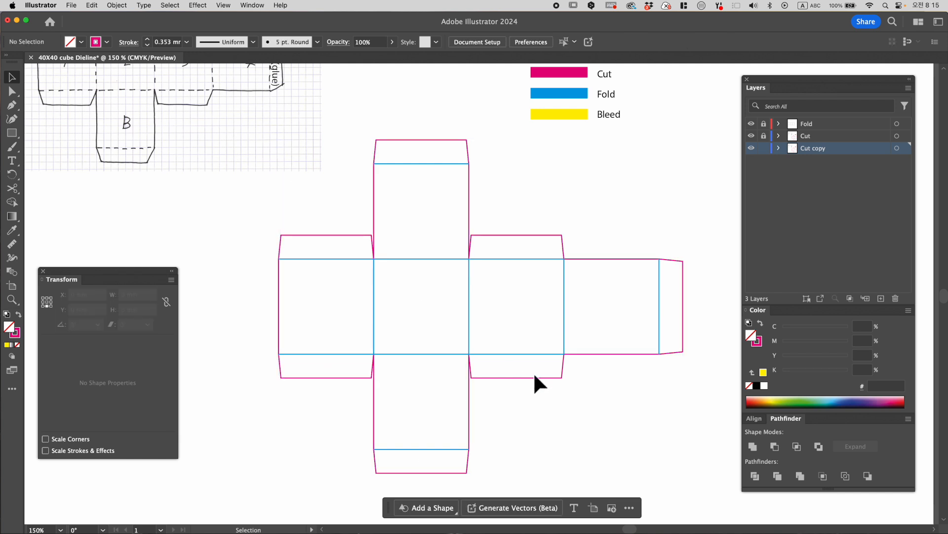
left_click(752, 135)
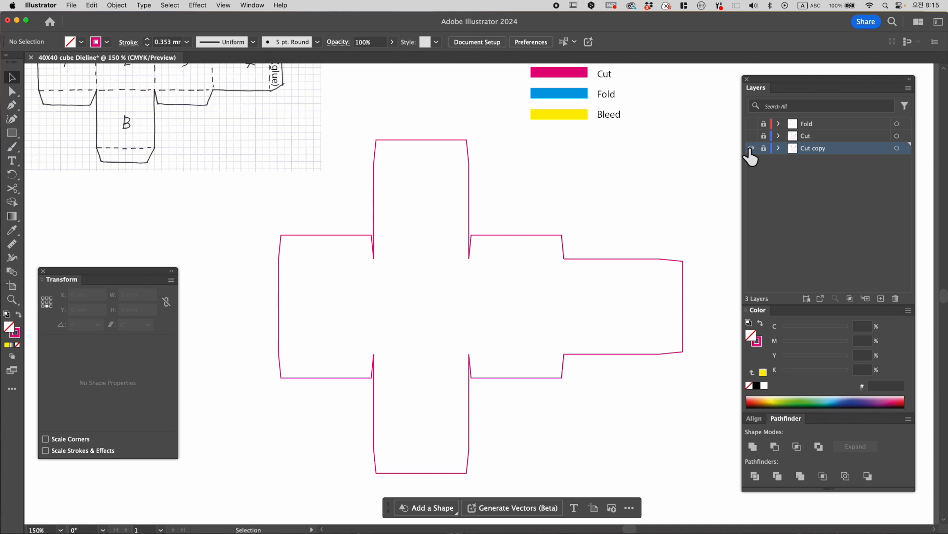
left_click(764, 148)
- Try to offset the separate segments of the copied cut outline by 3 mm with mitered joins
left_click_drag(290, 219, 707, 473)
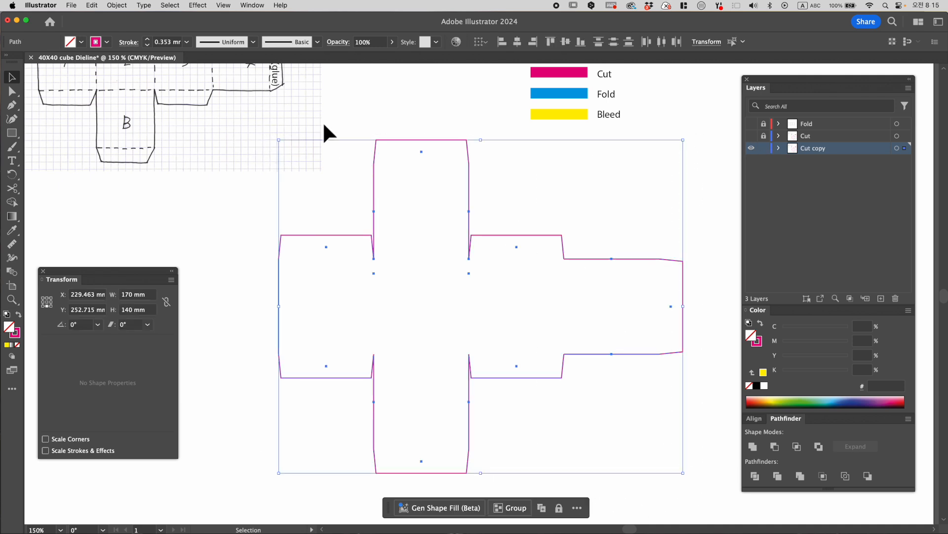
left_click(115, 5)
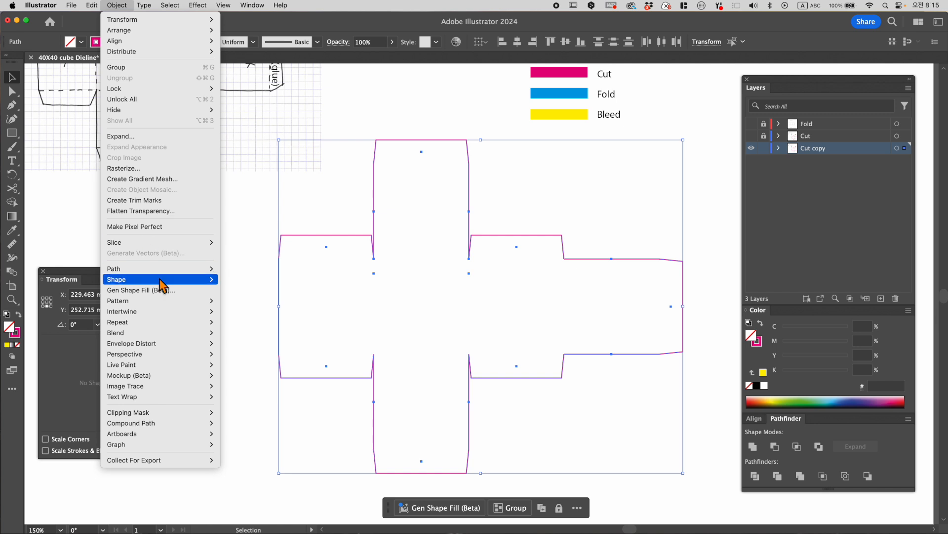
mouse_move(161, 281)
left_click(266, 306)
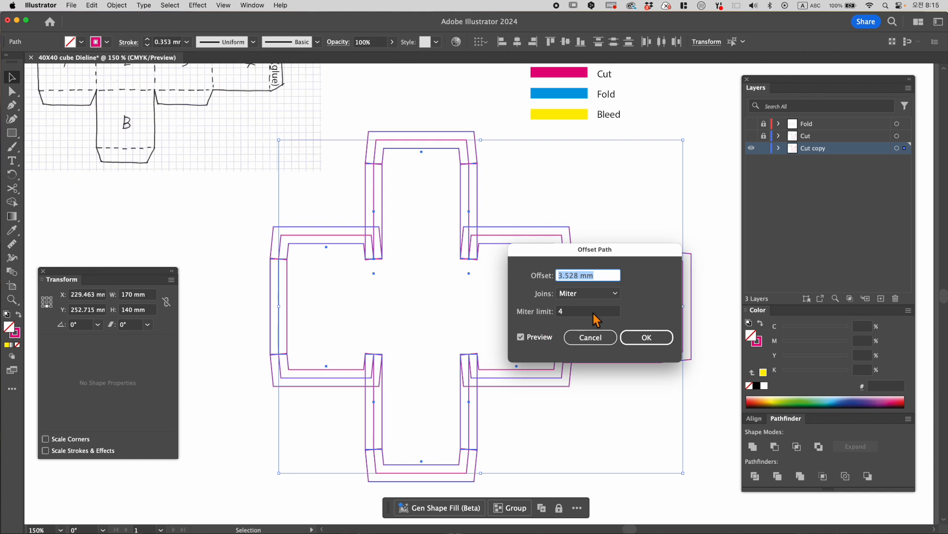
left_click_drag(581, 277, 542, 285)
type("3")
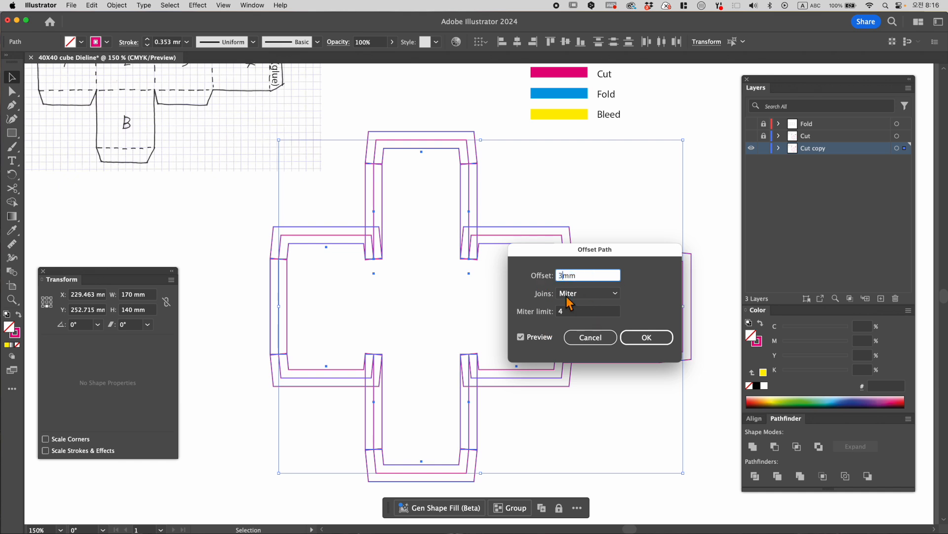
left_click(640, 337)
- Delete the stray leftover points inside the copied outline, near the upper corners of the central panel
left_click(12, 91)
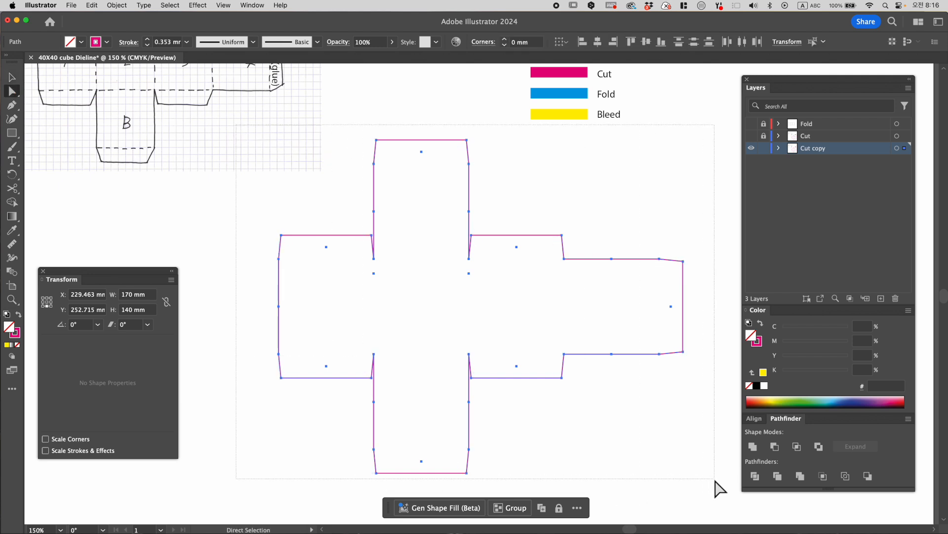
left_click(554, 377)
left_click_drag(231, 111, 707, 505)
left_click_drag(477, 291, 353, 270)
key("Delete")
left_click_drag(494, 266, 529, 243)
left_click_drag(529, 262, 503, 246)
key("v")
key("super+a")
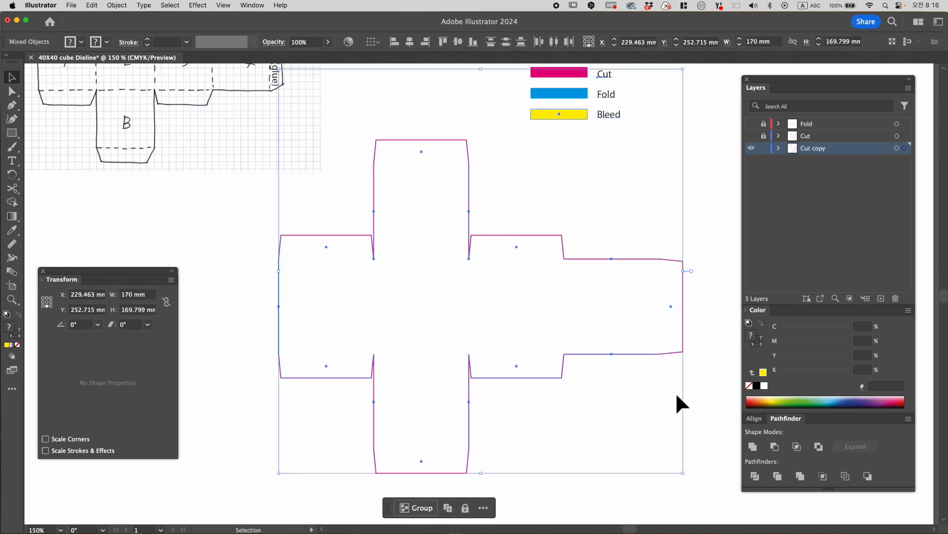
- Select all segments of the copied dieline outline and join them into one path
left_click(706, 467)
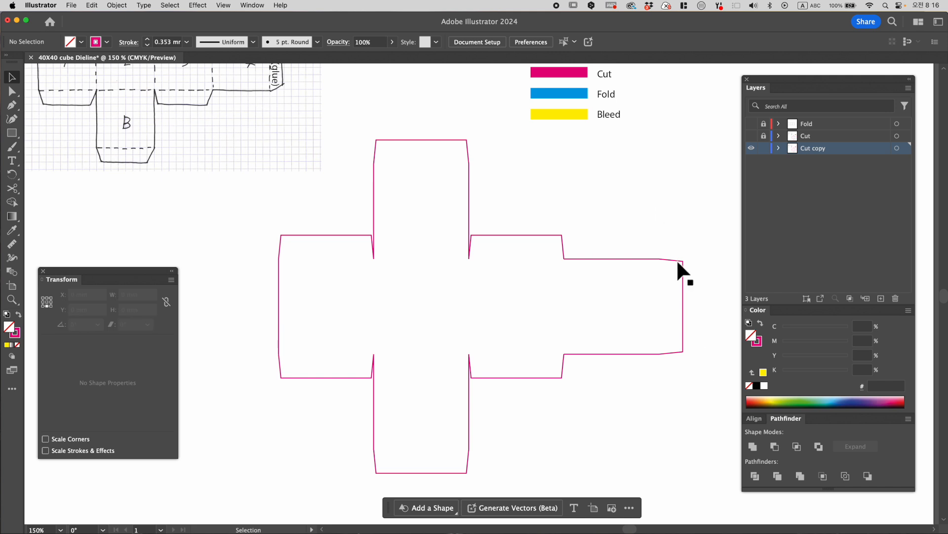
left_click_drag(694, 461, 266, 147)
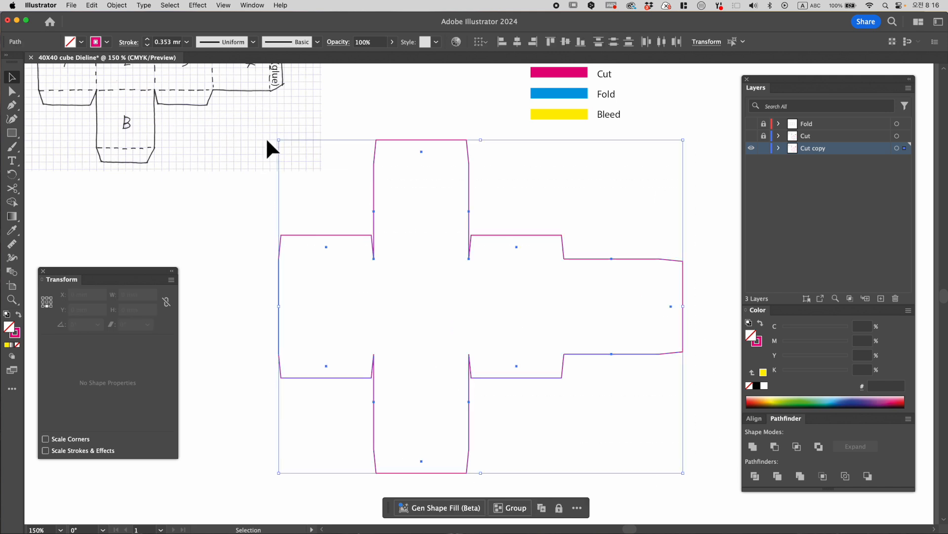
right_click(314, 189)
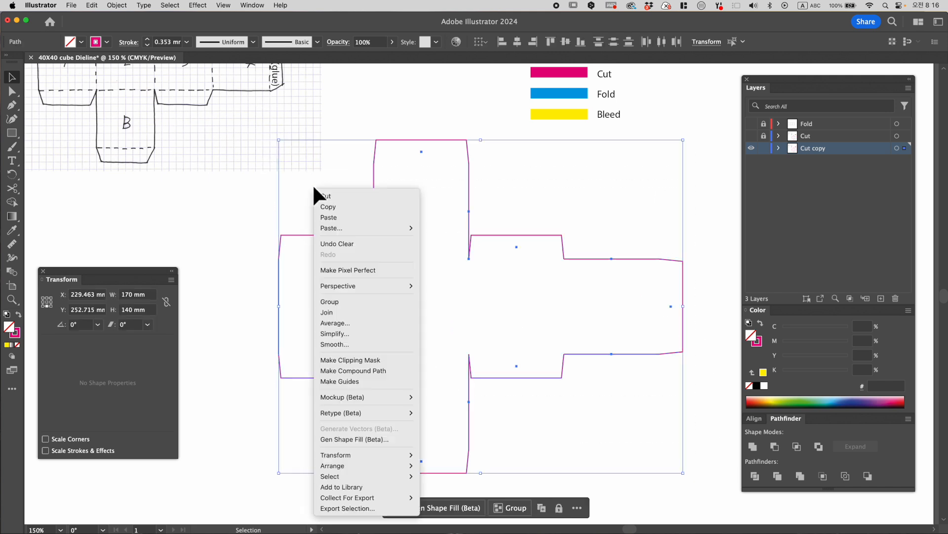
left_click(340, 312)
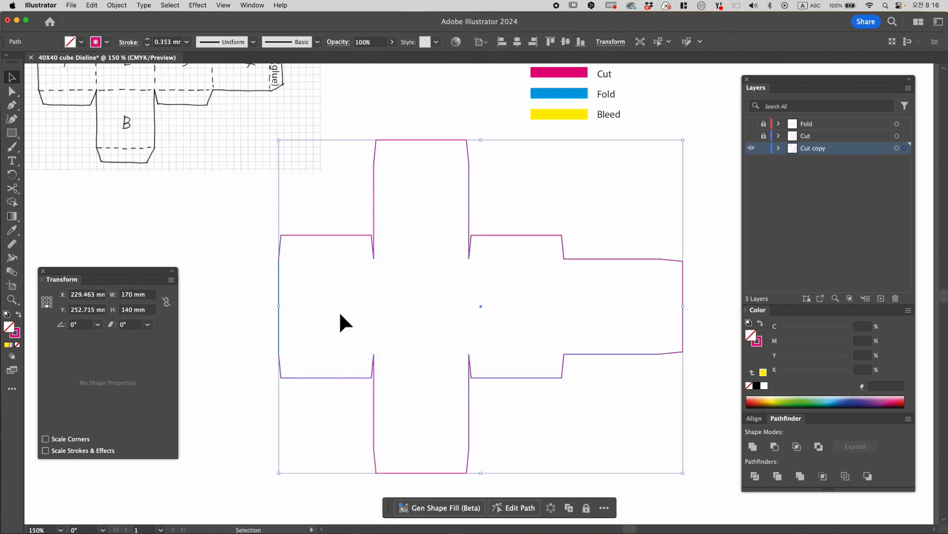
- Offset the joined outline outward by 3 mm with mitered joins to create the bleed contour
left_click(110, 7)
mouse_move(158, 271)
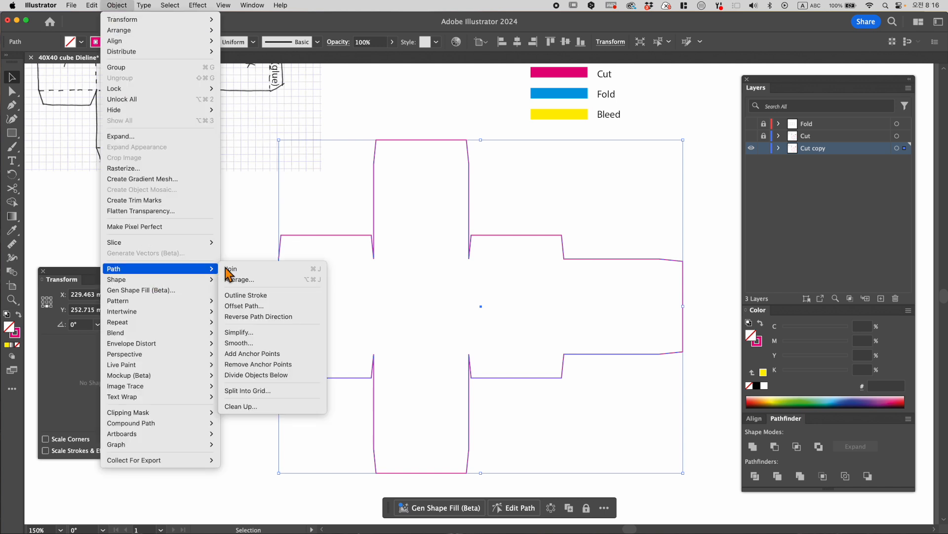
left_click(257, 305)
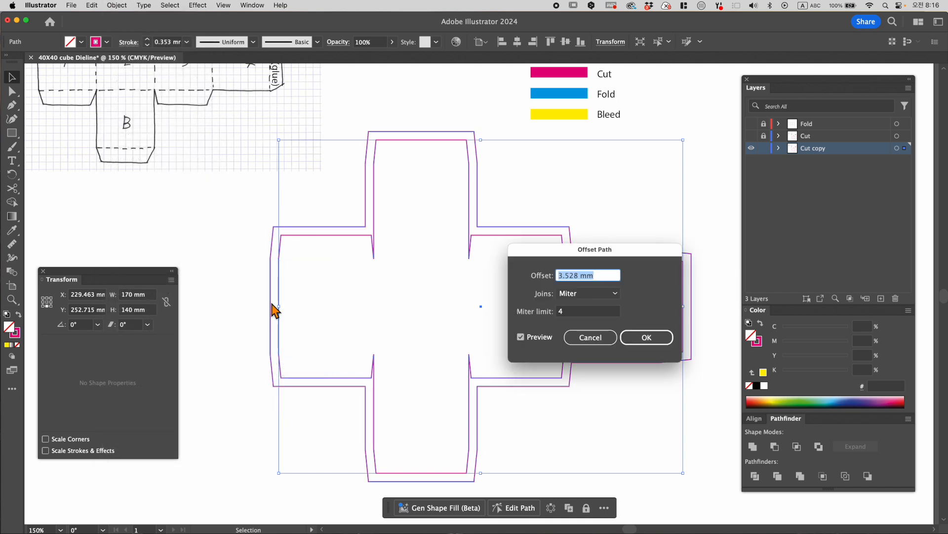
left_click(615, 341)
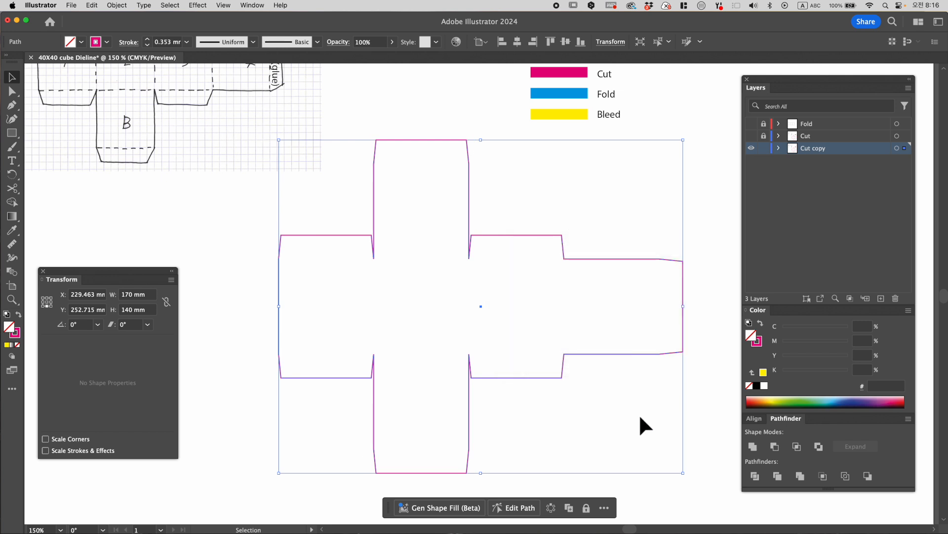
left_click(702, 414)
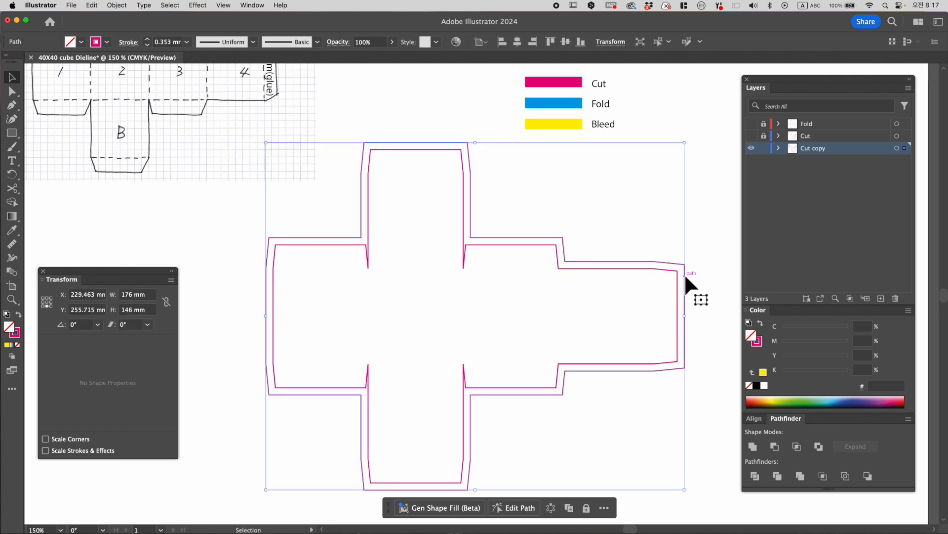
- Recolour the outer offset contour's stroke with the yellow of the Bleed swatch, leaving it without a fill
key("i")
left_click(555, 123)
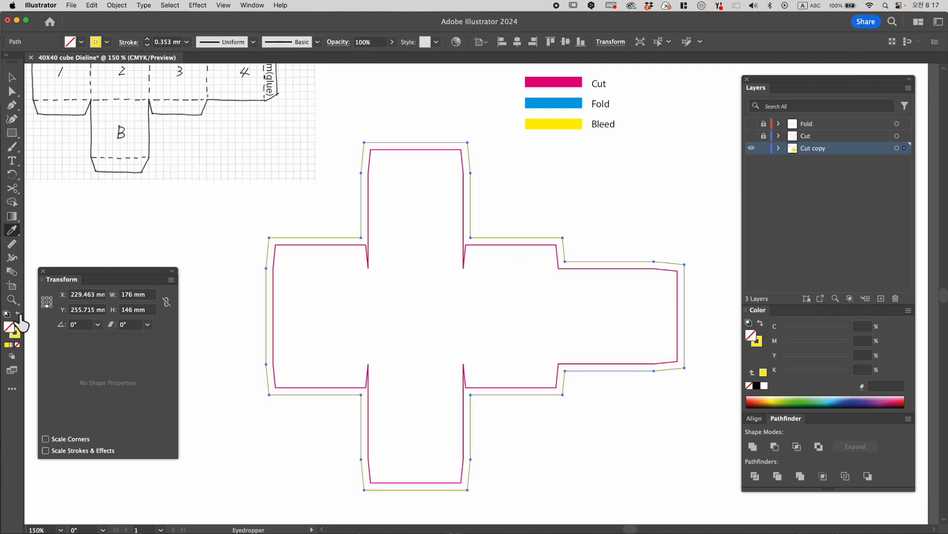
left_click(18, 314)
left_click(11, 78)
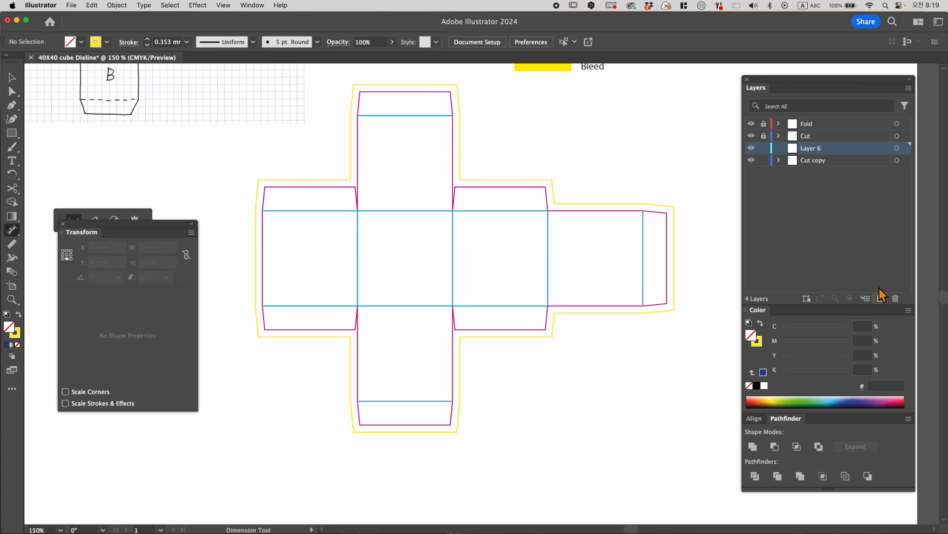
- Move the new empty layer to the top of the layer stack and rename it Info
left_click_drag(810, 150, 810, 122)
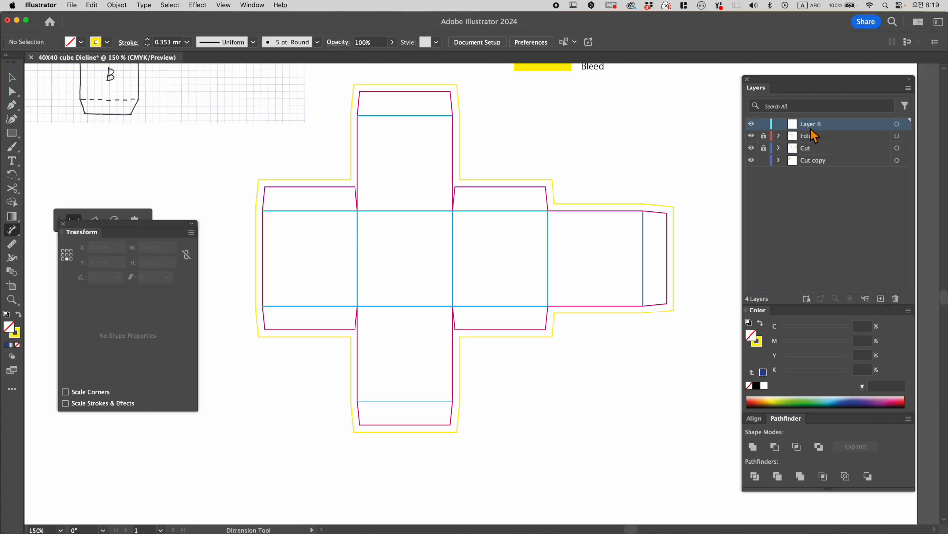
double_click(810, 126)
type("Info")
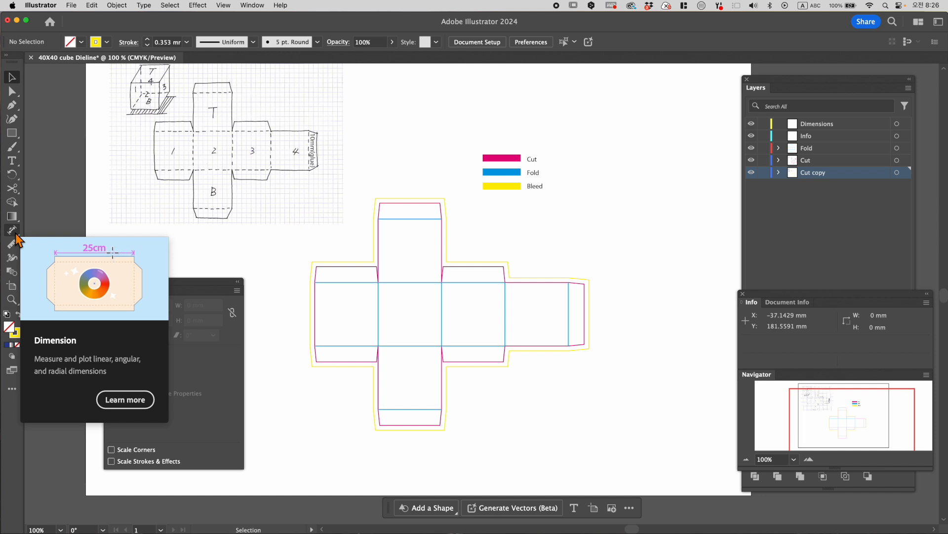
- Open the Dimension tool's options and choose Millimeters as the units
left_click(15, 233)
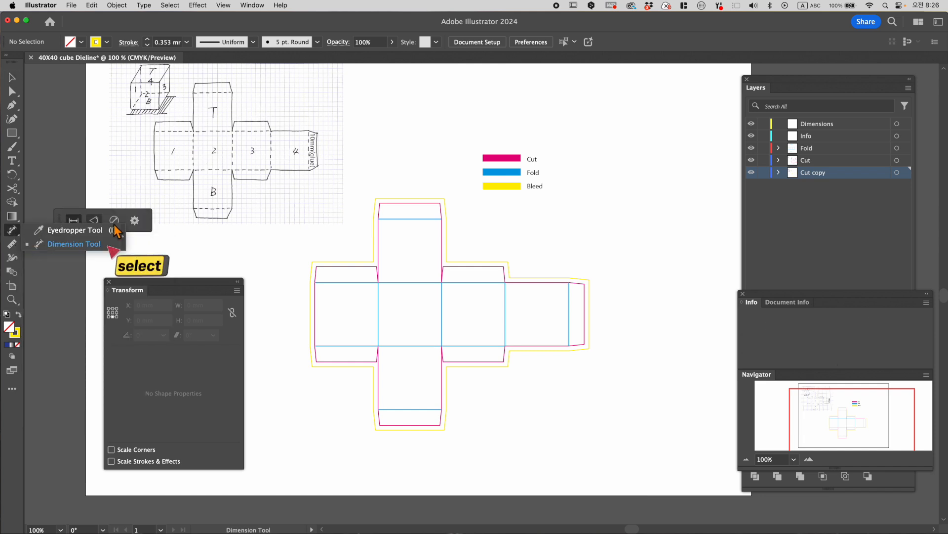
left_click(135, 221)
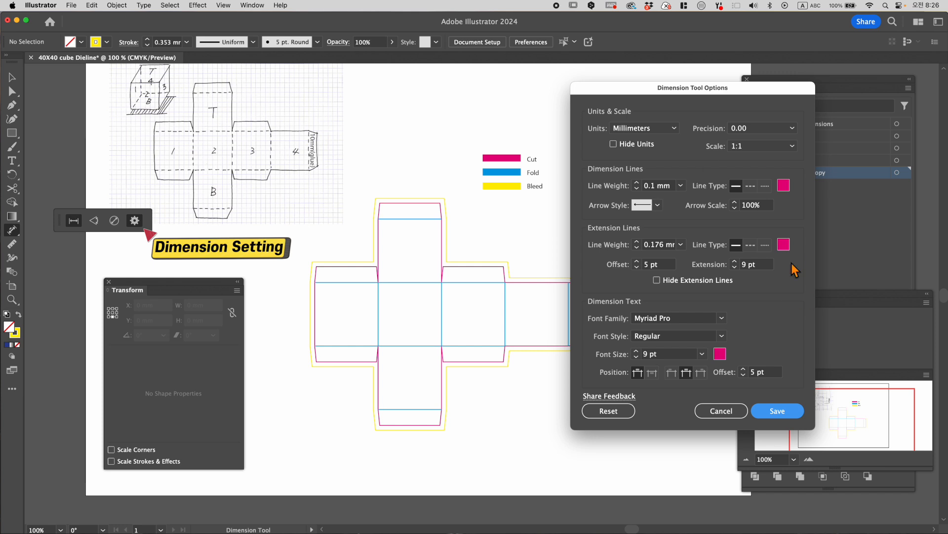
left_click(645, 128)
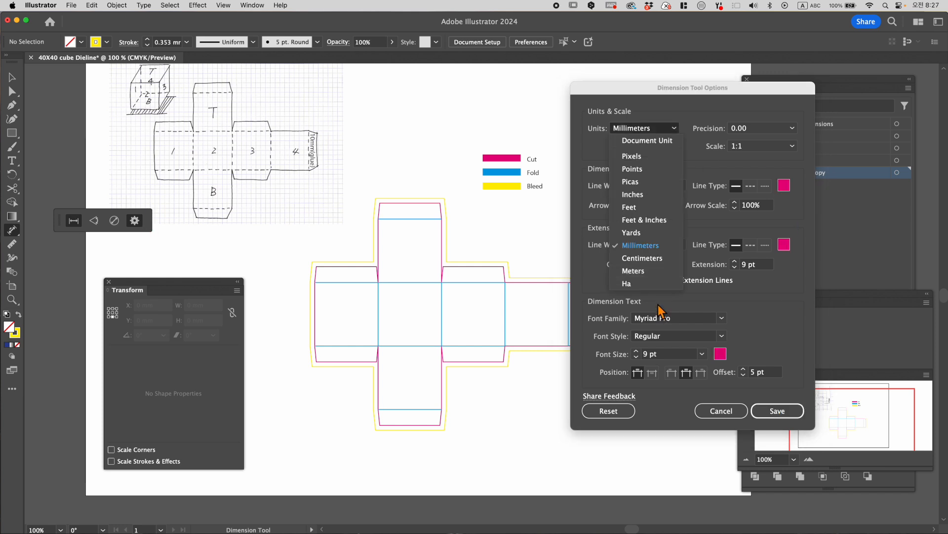
left_click(664, 247)
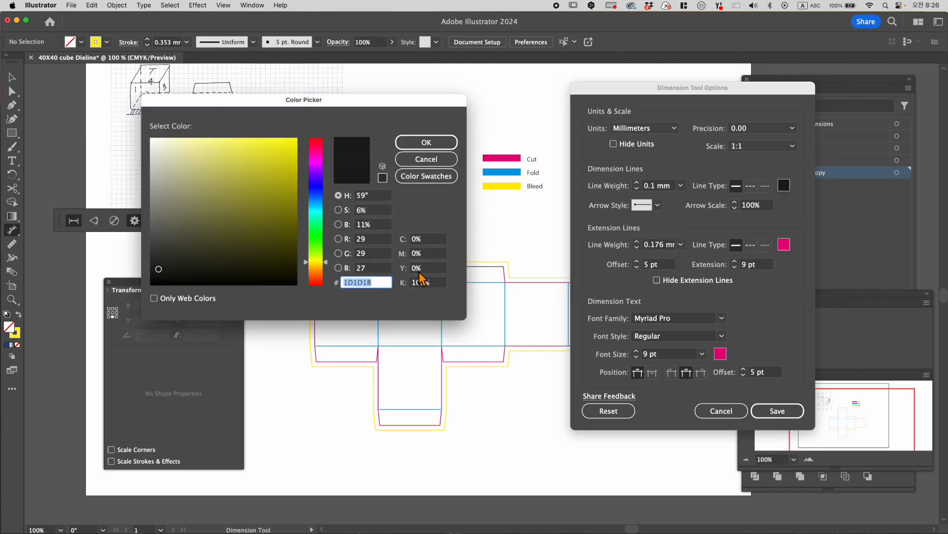
- Set the dimension line colour to the Cut magenta
left_click(410, 254)
key("Tab")
type("0")
left_click(438, 145)
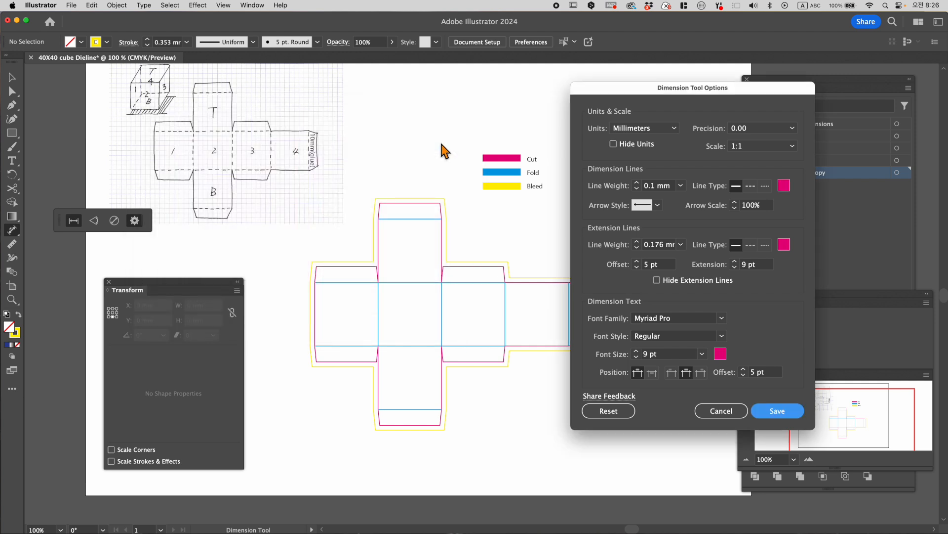
- Keep Myriad Pro as the dimension font, set its size to 7 pt and save the options
left_click(721, 317)
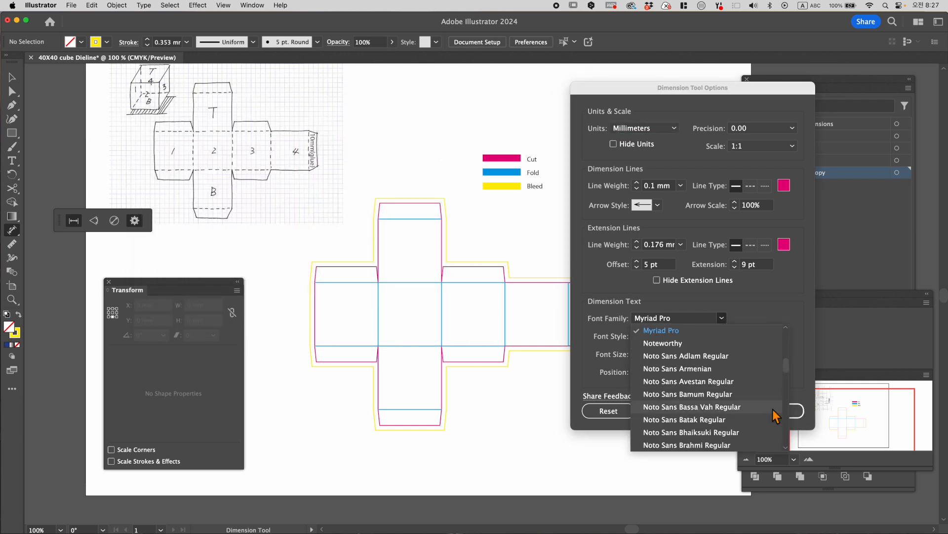
left_click(719, 315)
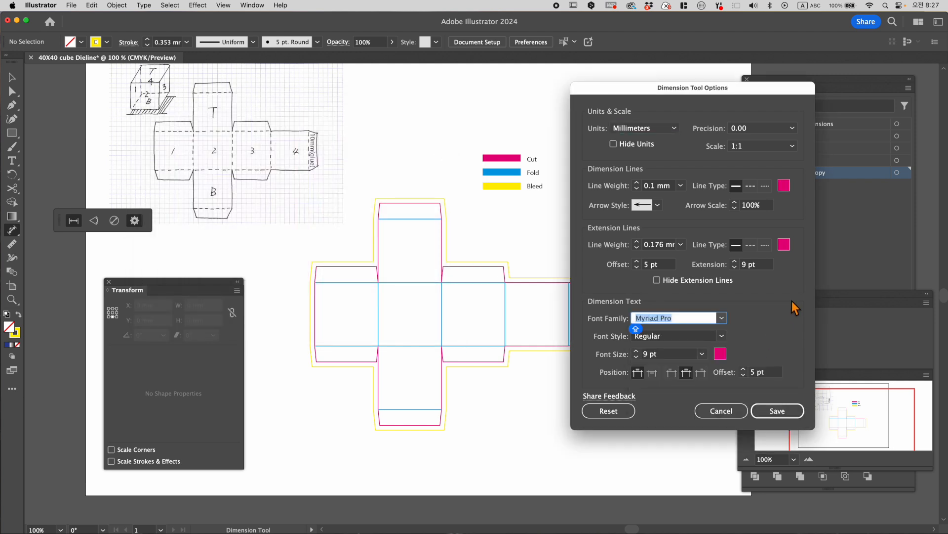
left_click(702, 354)
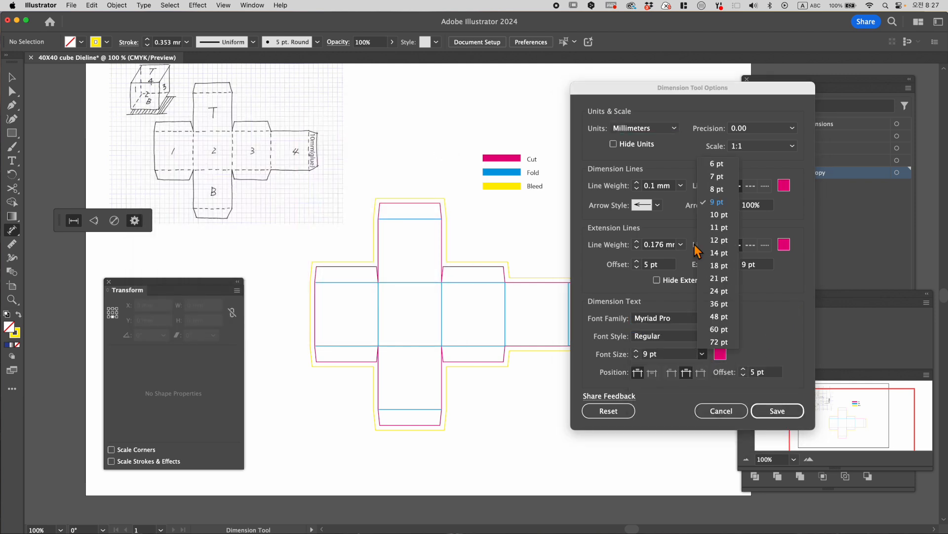
left_click(716, 176)
left_click(776, 410)
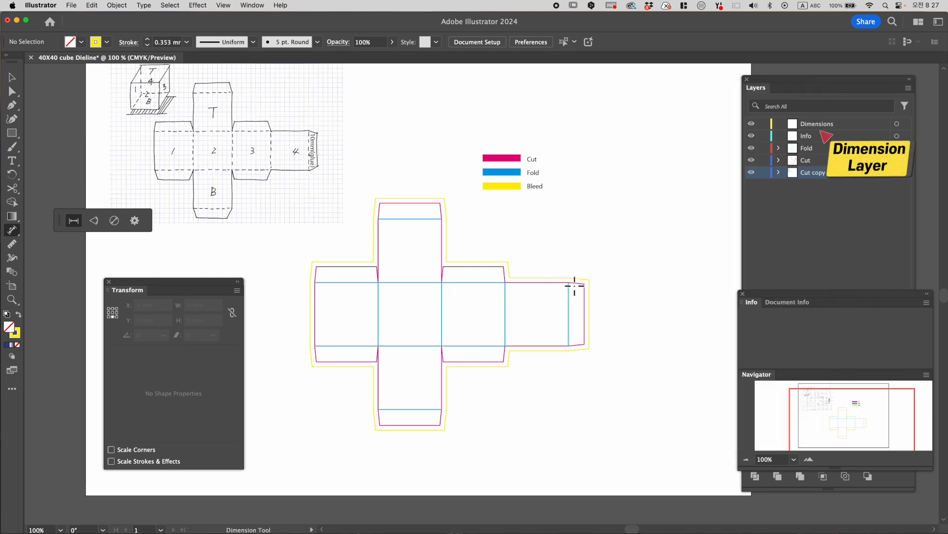
- Dimension the leftmost square panel's height along its outer side and its width below the lower flap
left_click_drag(628, 397, 756, 401)
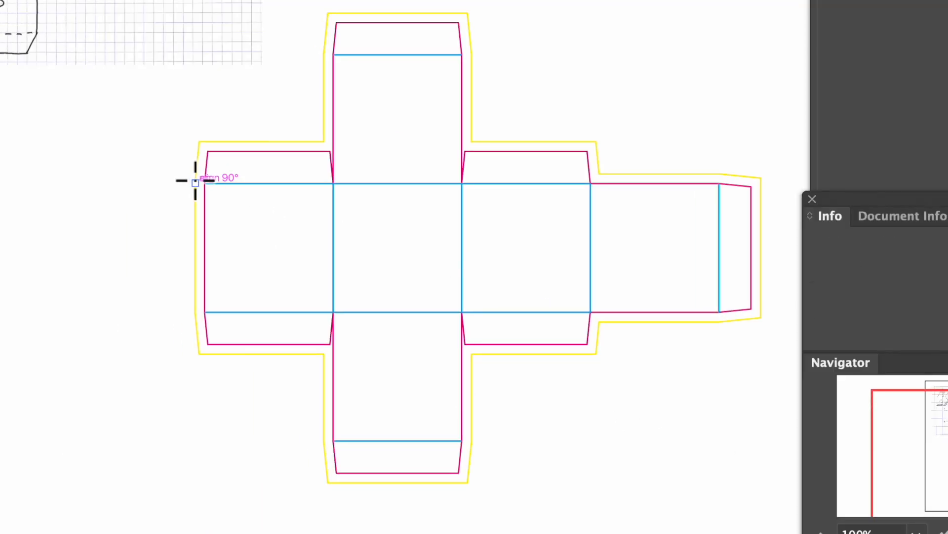
left_click_drag(205, 183, 205, 312)
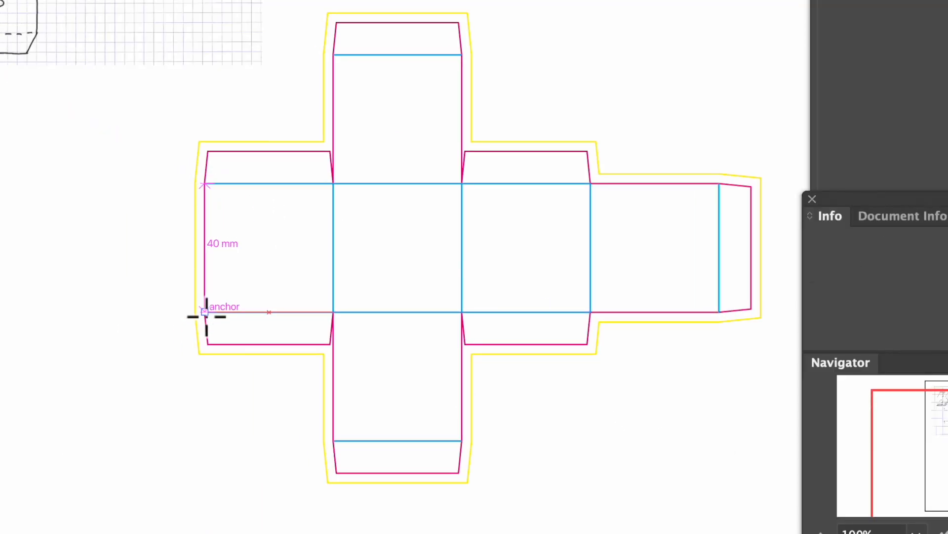
left_click(171, 328)
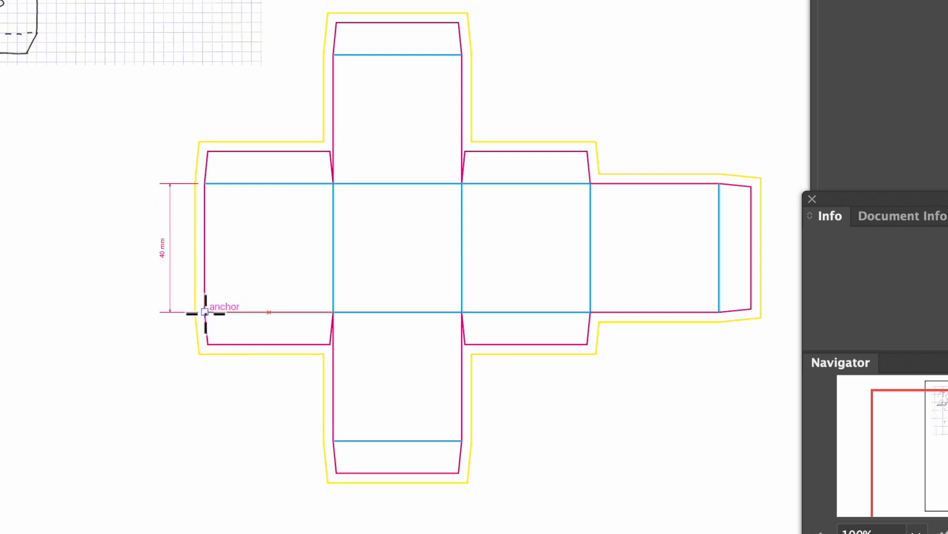
left_click_drag(205, 312, 333, 312)
left_click(325, 378)
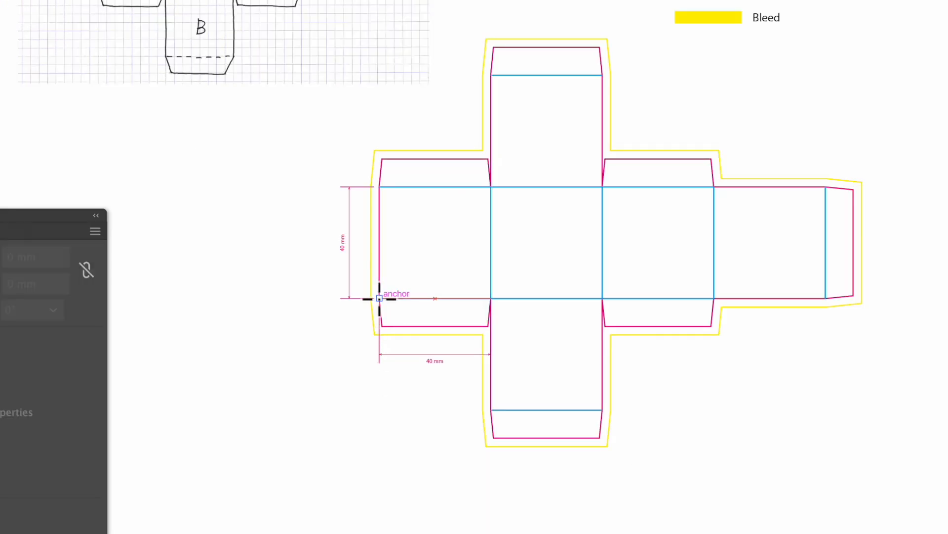
- Dimension the dieline's overall width below it and its overall height at its left
left_click_drag(380, 299, 854, 296)
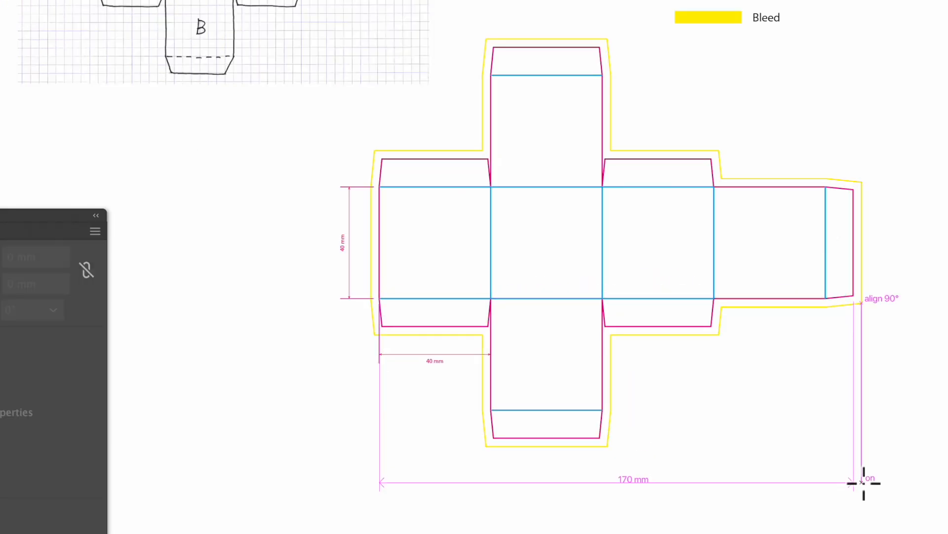
left_click(864, 480)
left_click_drag(494, 46, 494, 438)
left_click(284, 438)
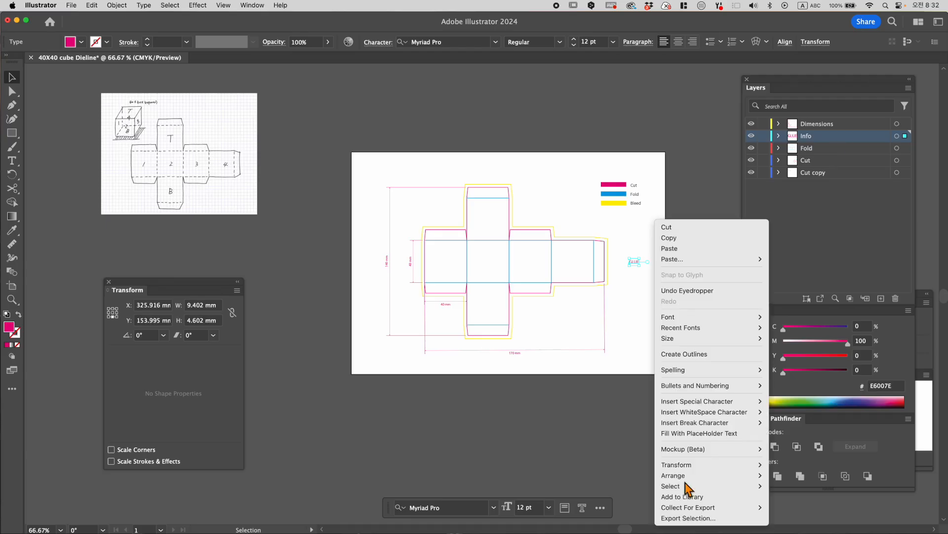
left_click(686, 480)
left_click_drag(637, 260, 490, 327)
left_click(541, 371)
- Copy the GLUE label from the bottom flap to the top flap, the four side flaps and the far-right tab, rotating the tab's copy vertically
key("z")
left_click(483, 255)
left_click(483, 255)
left_click(12, 77)
left_click(488, 422)
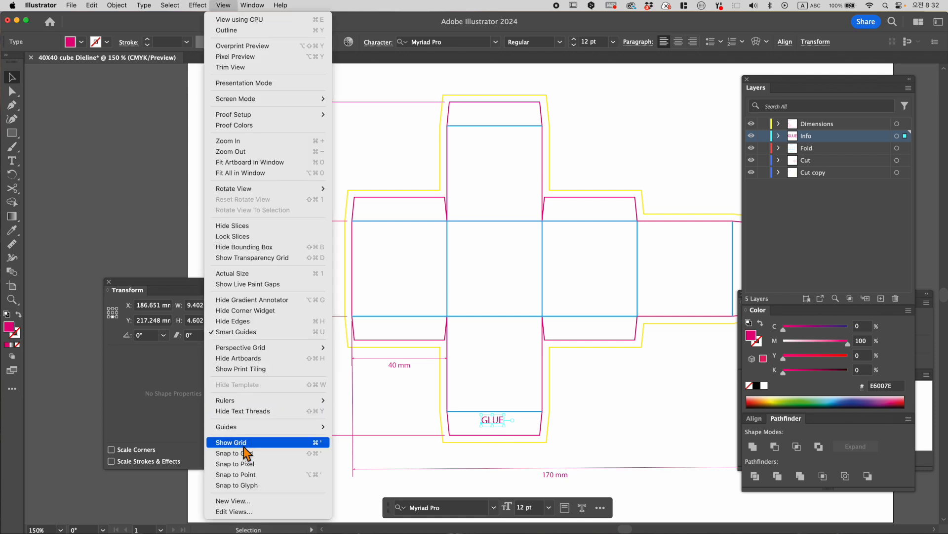
left_click_drag(488, 424, 483, 114)
left_click_drag(495, 114, 591, 211)
left_click_drag(590, 211, 400, 329)
left_click_drag(400, 328, 678, 284)
left_click_drag(652, 293, 626, 261)
left_click(137, 261)
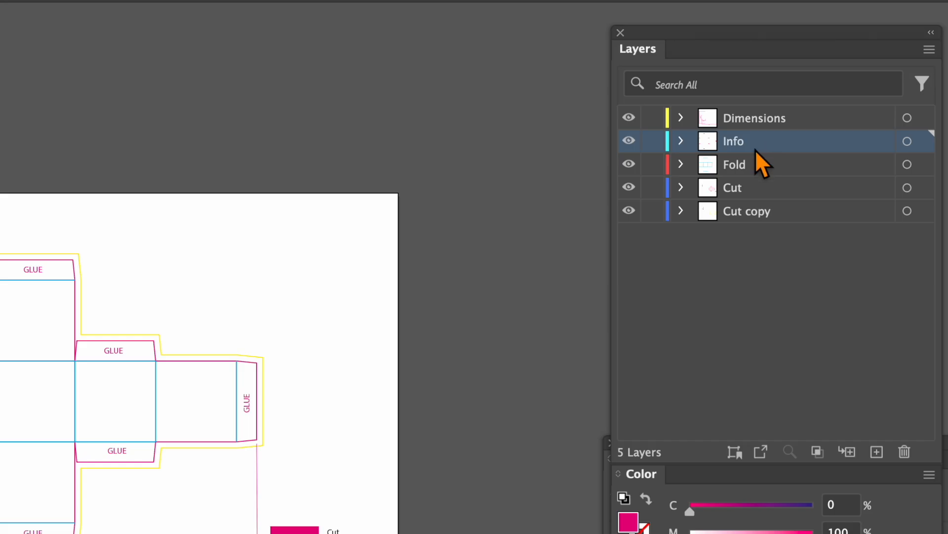
- Hide and show the bleed guide to compare the solid-line and dashed-line versions of the dieline
double_click(755, 148)
type("G")
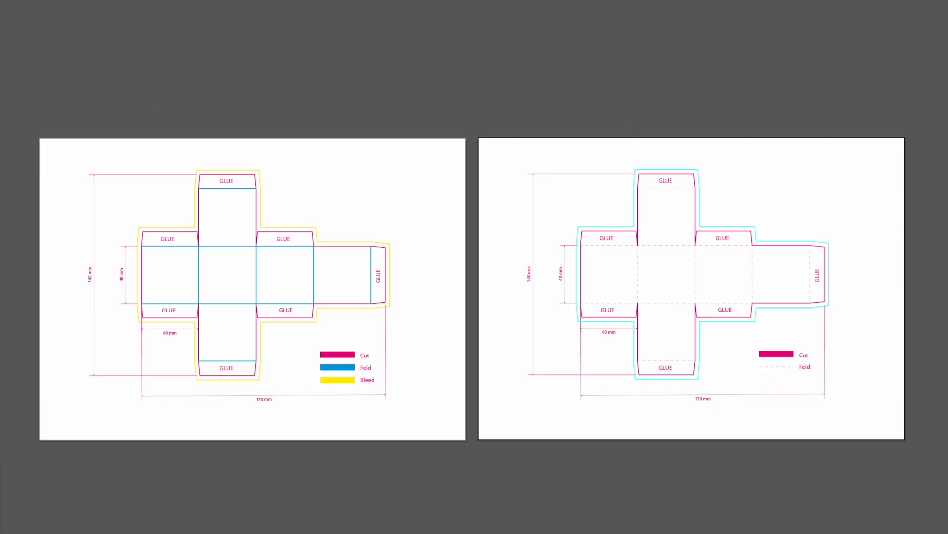
left_click(734, 392)
left_click(667, 429, "alt")
key("ctrl+semicolon")
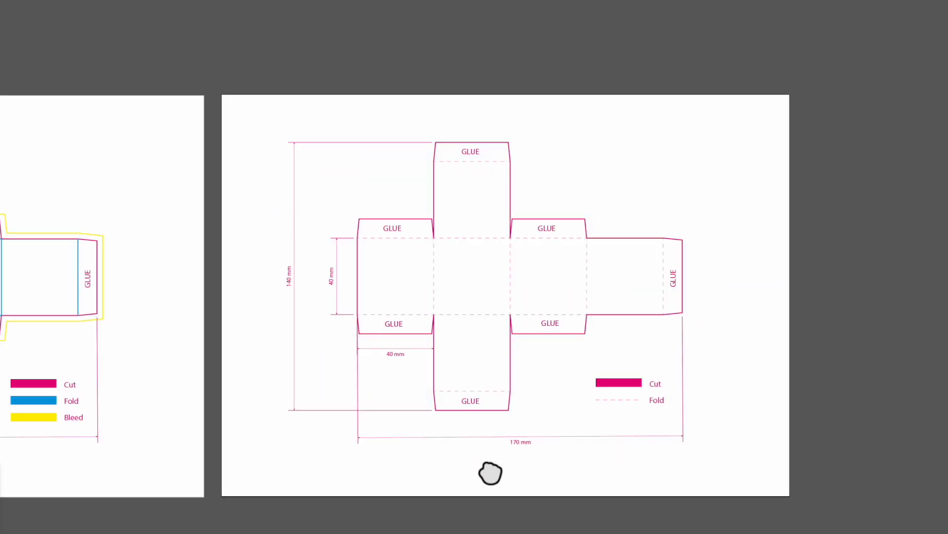
left_click_drag(489, 473, 644, 487)
key("ctrl+semicolon")
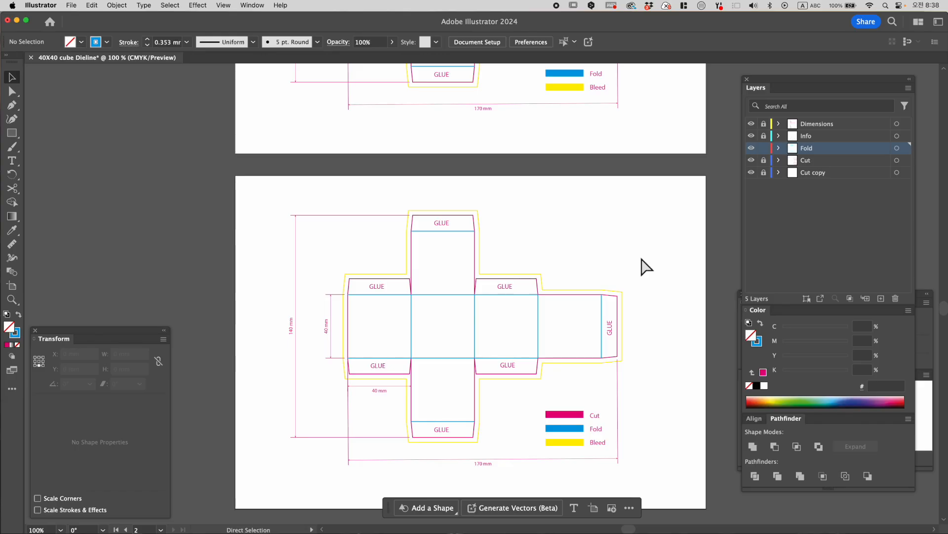
- Make the second artboard's fold lines dashed with a 2 mm dash and set their stroke to magenta (C 0, M 100, Y 0, K 0)
key("ctrl+a")
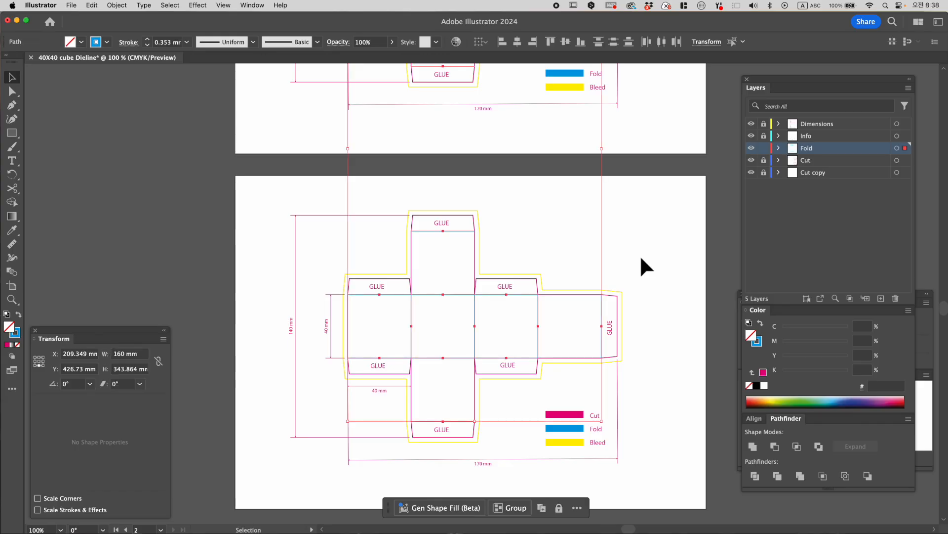
key("ctrl+F10")
left_click(761, 416)
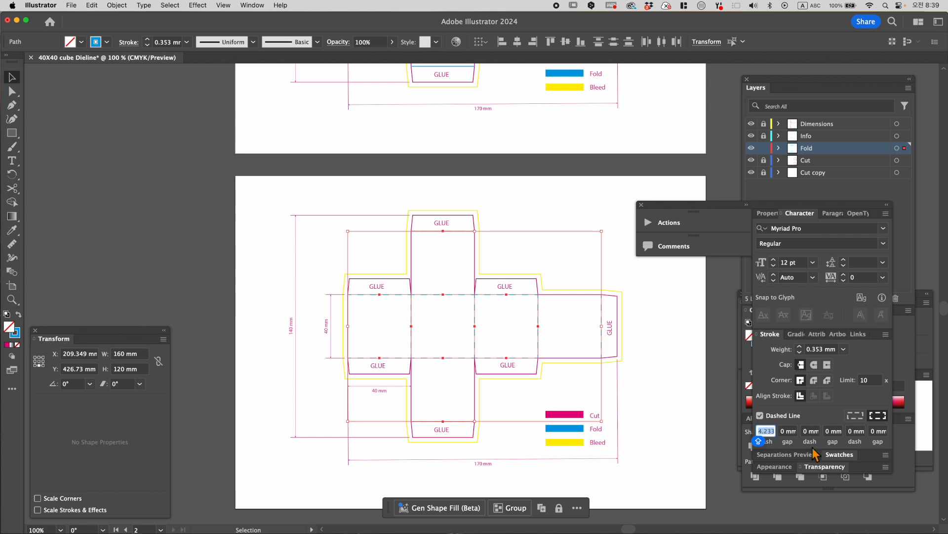
left_click(769, 435)
left_click_drag(762, 435, 774, 437)
type("2")
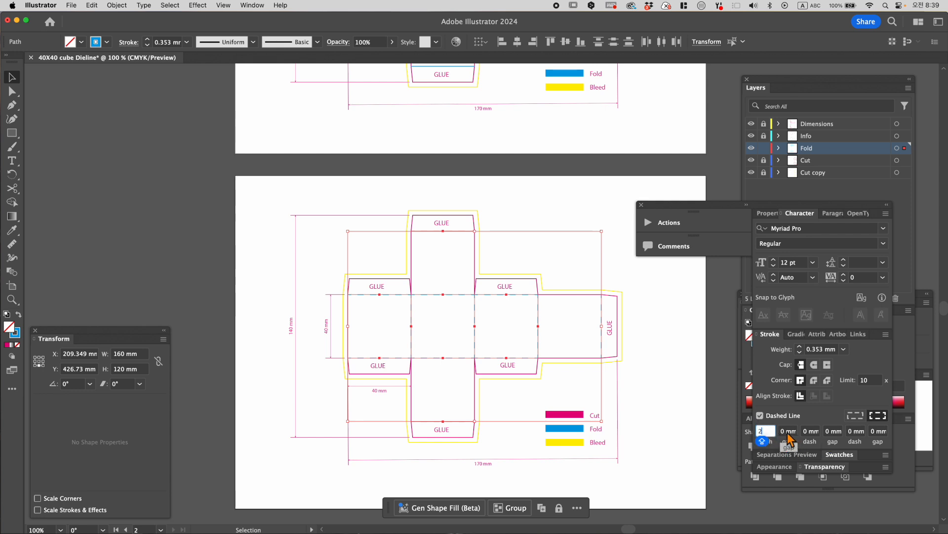
left_click(787, 435)
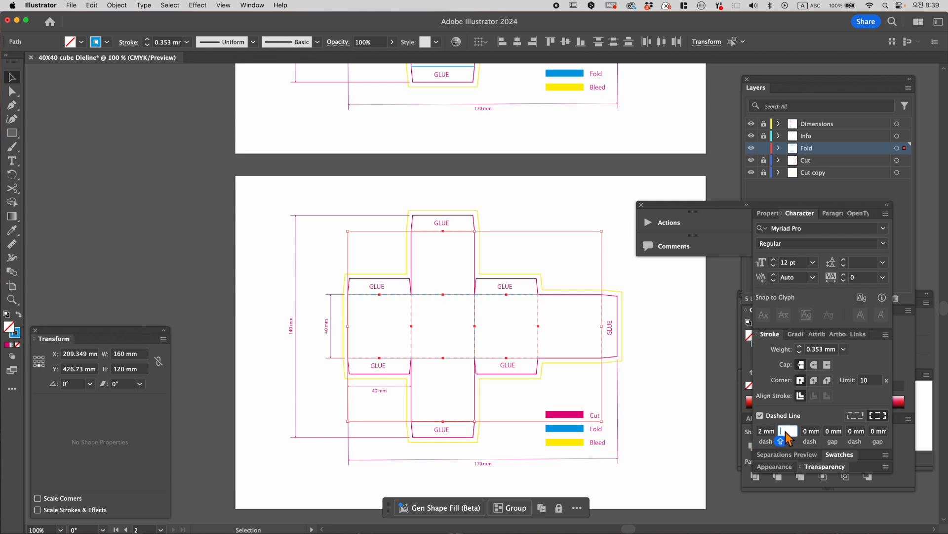
left_click(667, 384)
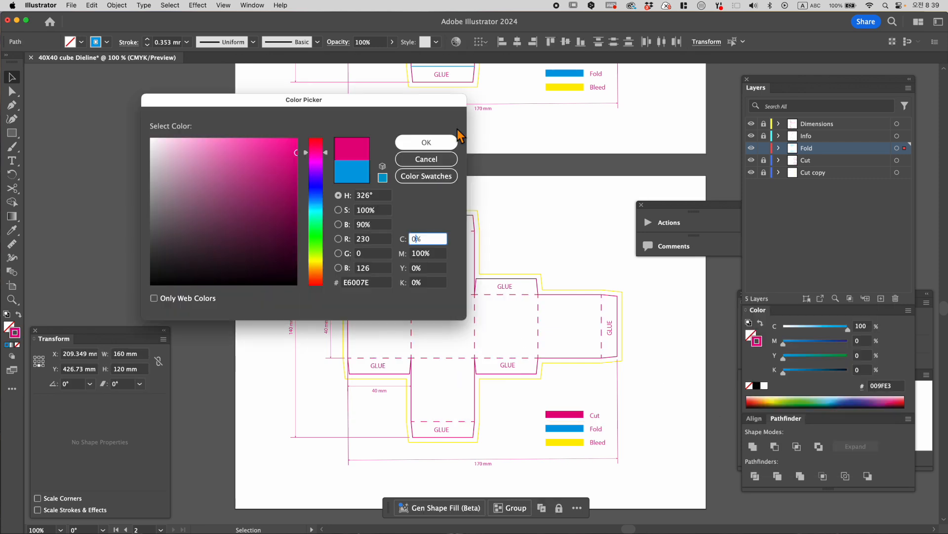
left_click(424, 141)
- Replace the blue Fold swatch in the second artboard's legend with a horizontal dashed line of the same width
left_click(578, 428)
key("Delete")
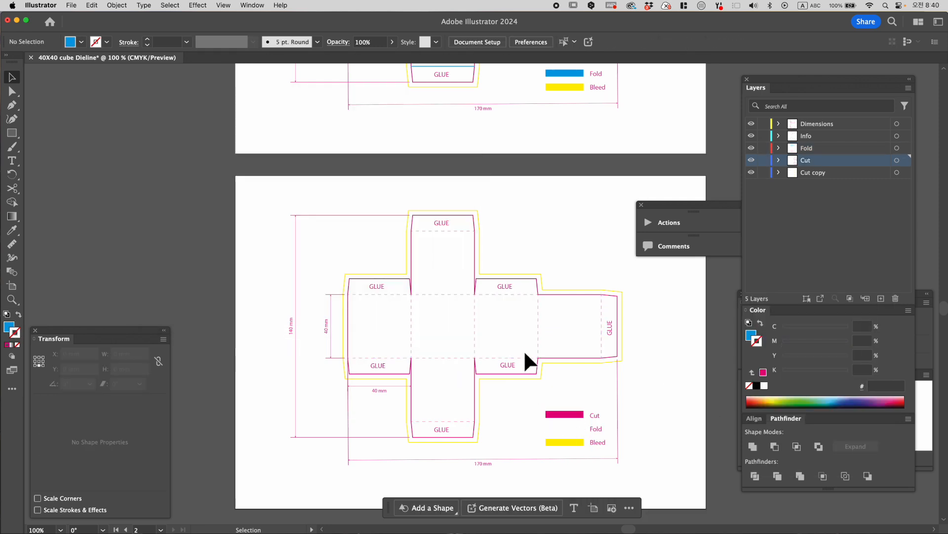
key("p")
left_click(545, 426)
left_click(584, 428)
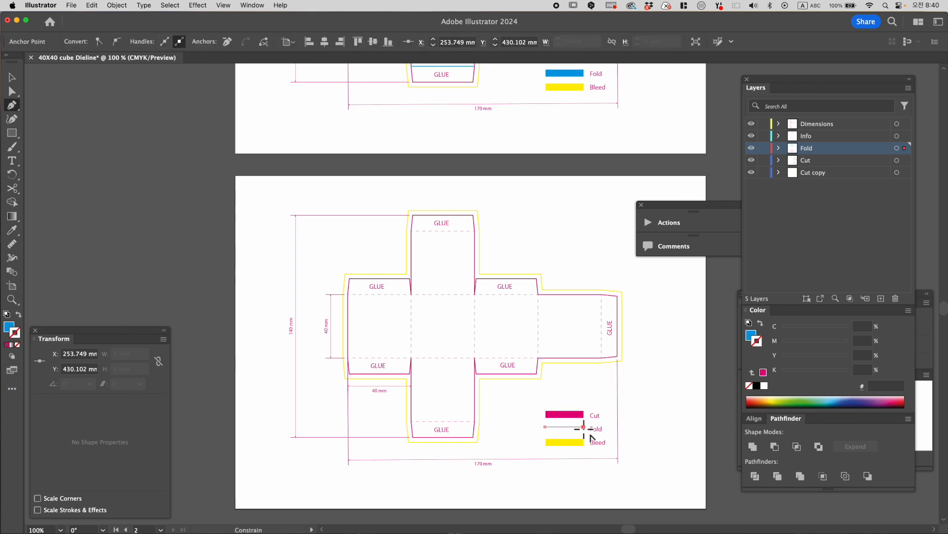
key("v")
- Convert the yellow bleed outline on the second artboard into a guide
scroll(538, 342, "down", 2)
left_click(538, 342)
left_click(228, 5)
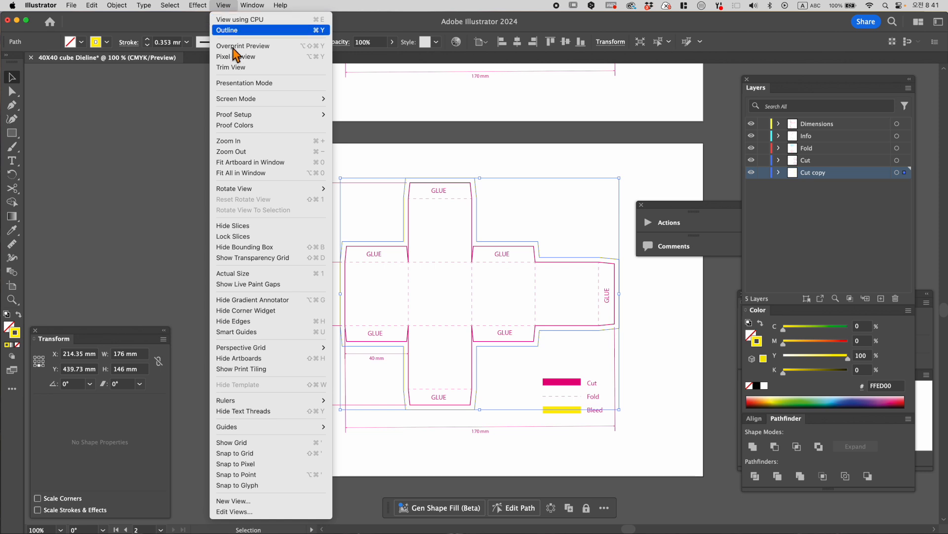
mouse_move(334, 434)
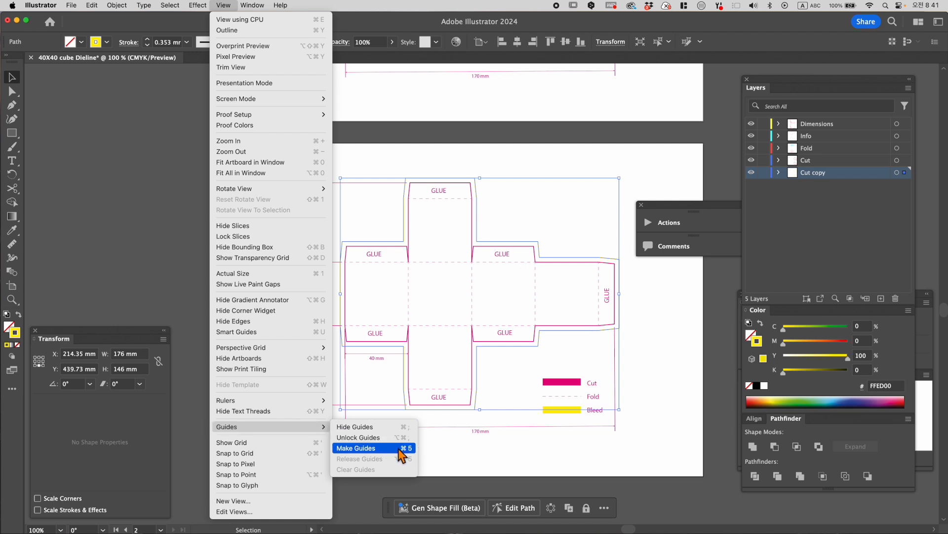
left_click(381, 450)
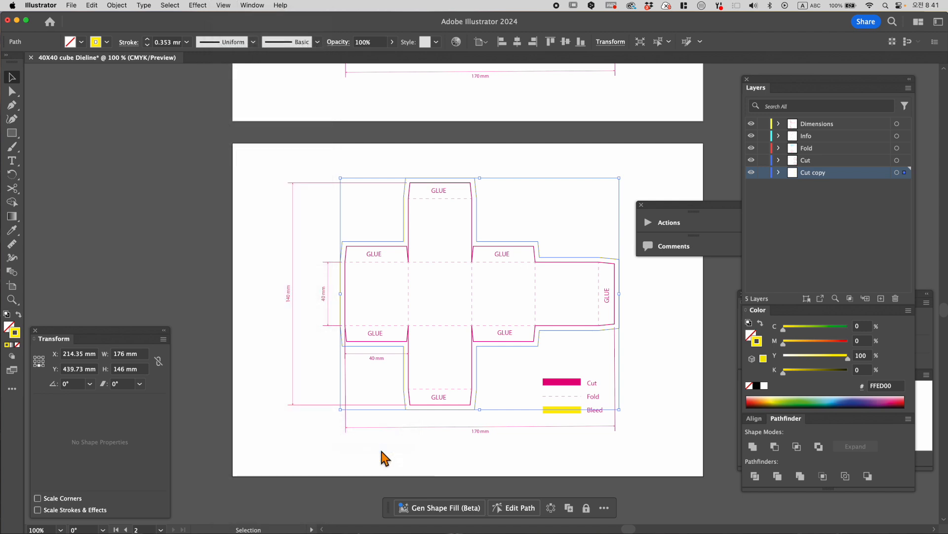
- Rename the Cut copy layer as Bleed
key("z")
left_click(553, 391)
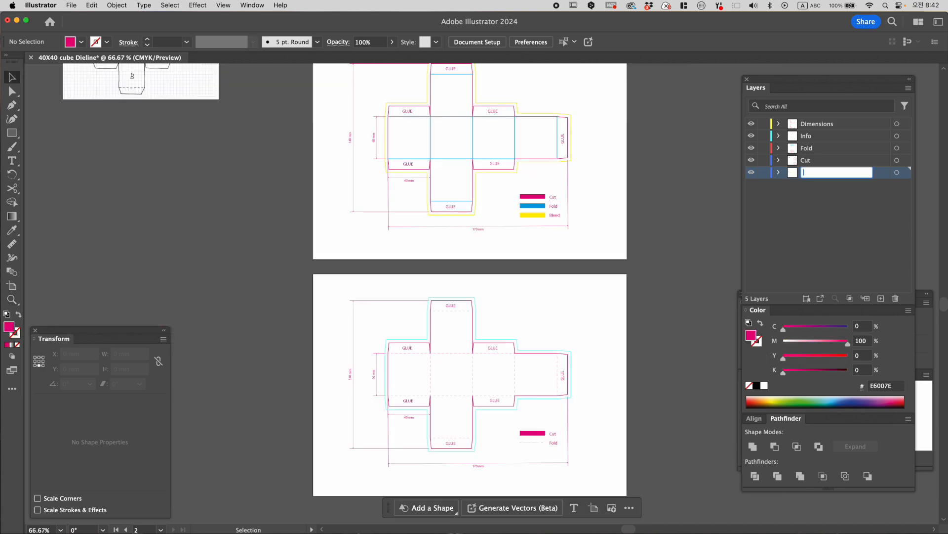
type("Bleed")
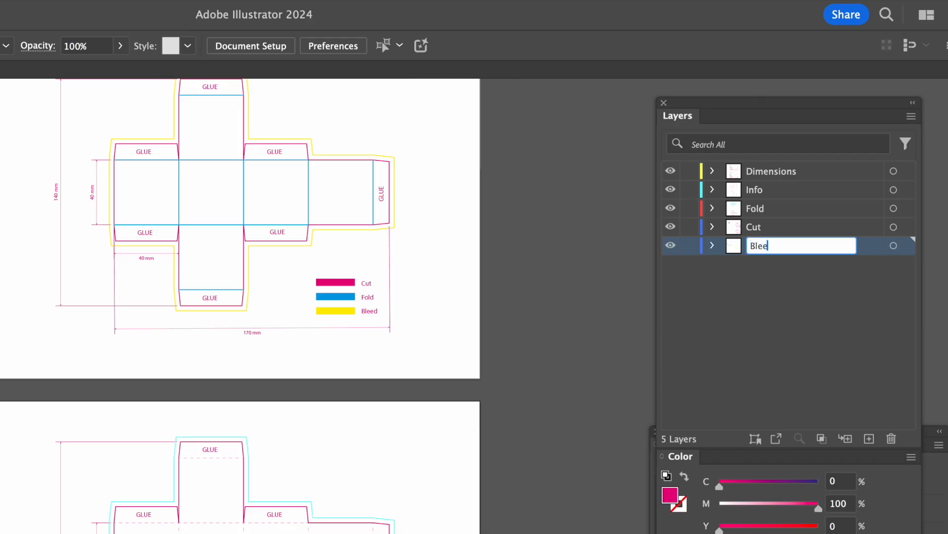
key("Return")
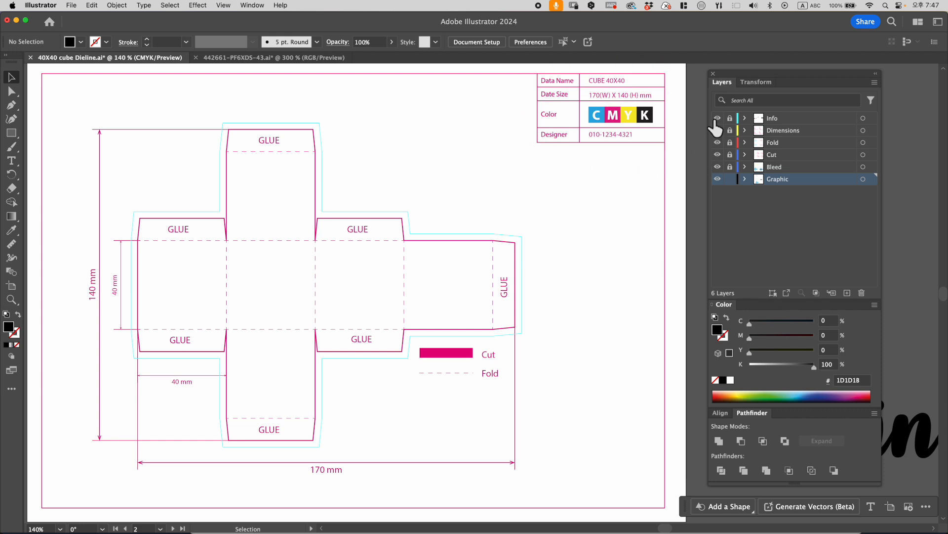
- Review each layer's content by hiding the layers one after another and showing them all again
left_click(717, 142)
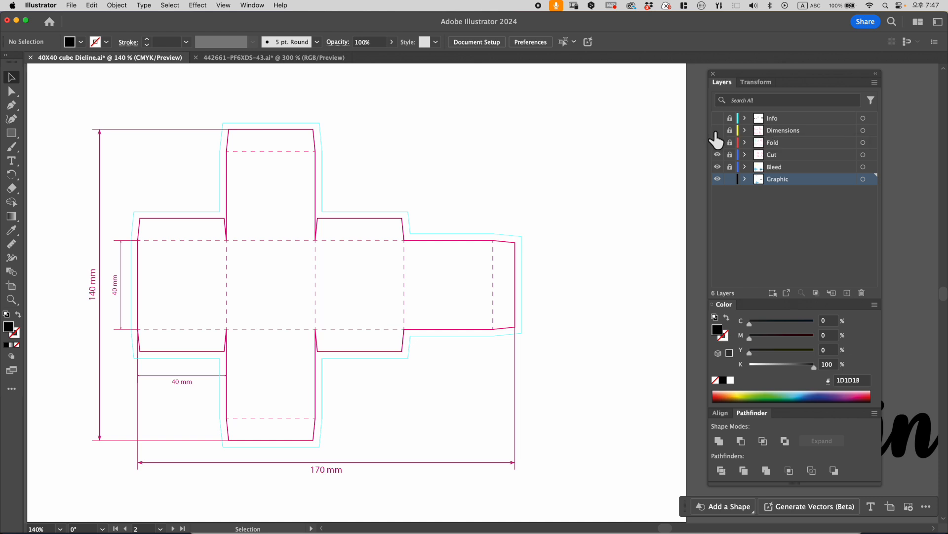
left_click(718, 154)
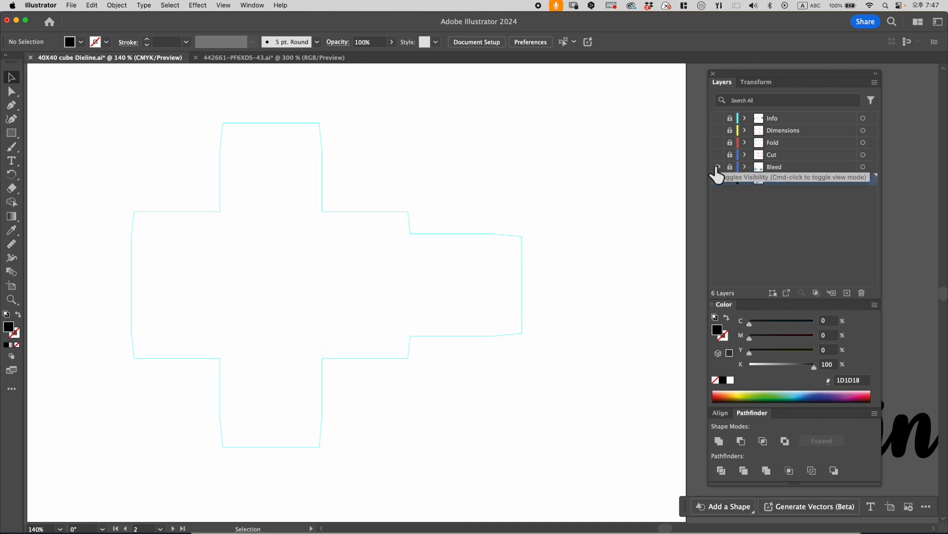
left_click(716, 167)
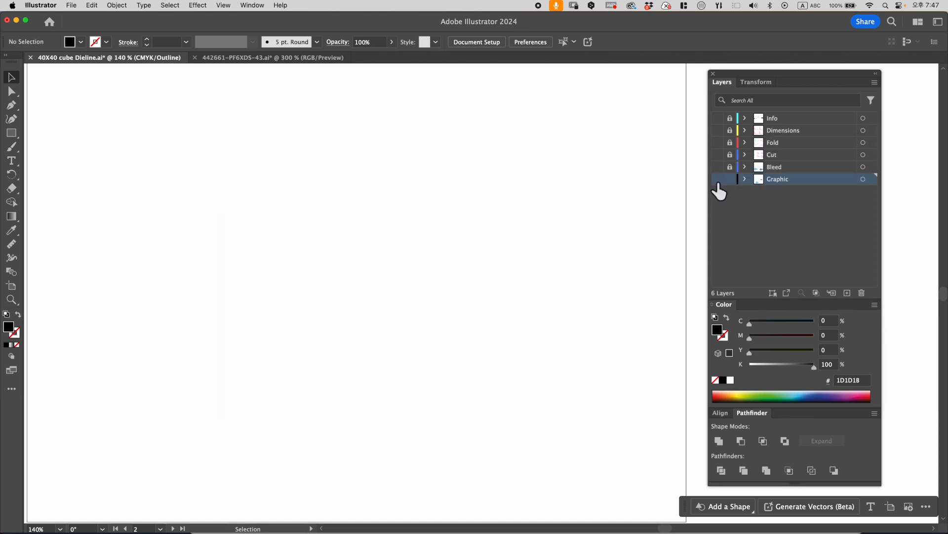
left_click(717, 168)
left_click(718, 142)
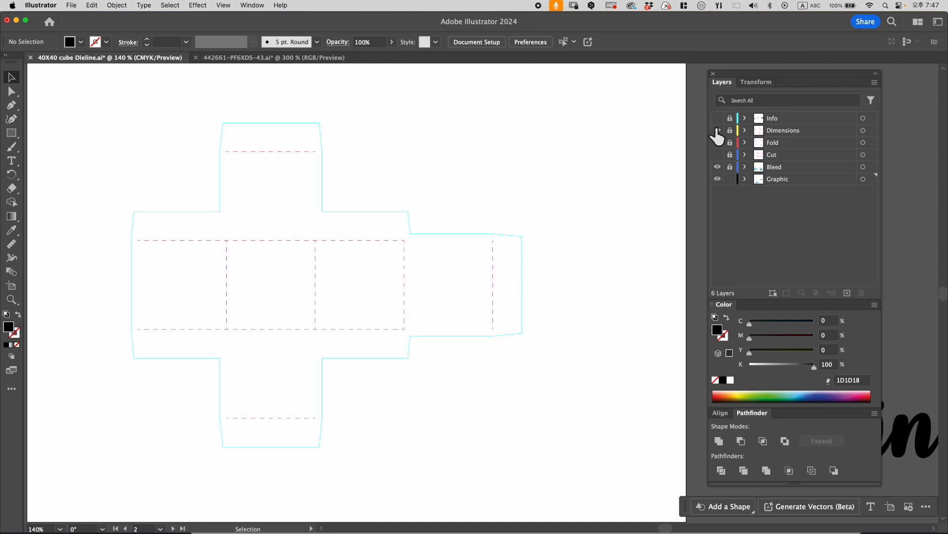
left_click(717, 130)
left_click(717, 118)
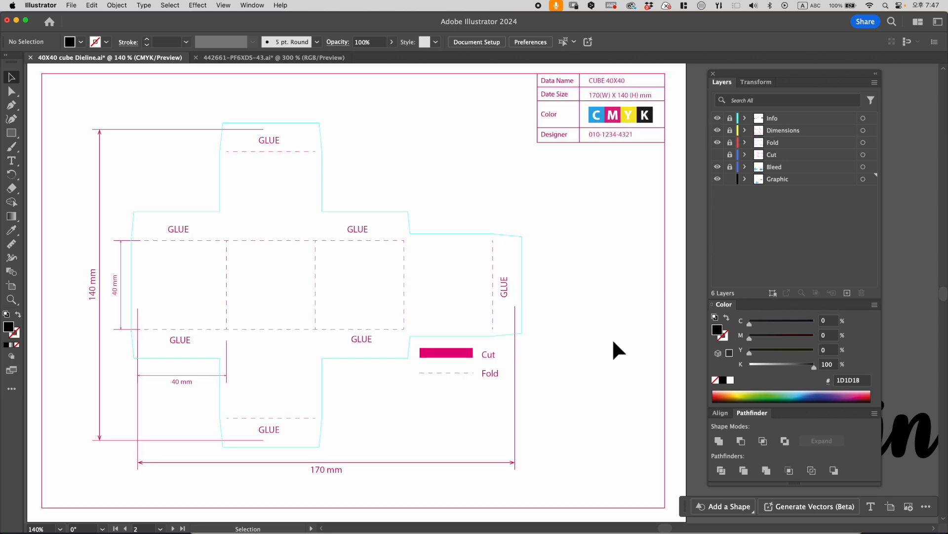
left_click(718, 155)
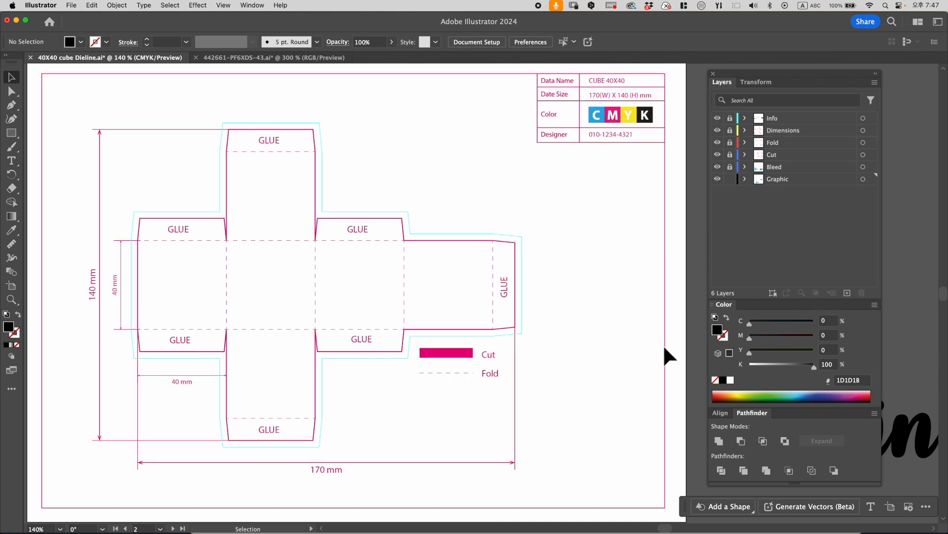
- Unlock the Bleed layer and paste a copy of the bleed guide in front of the original, in the same place
left_click(775, 171)
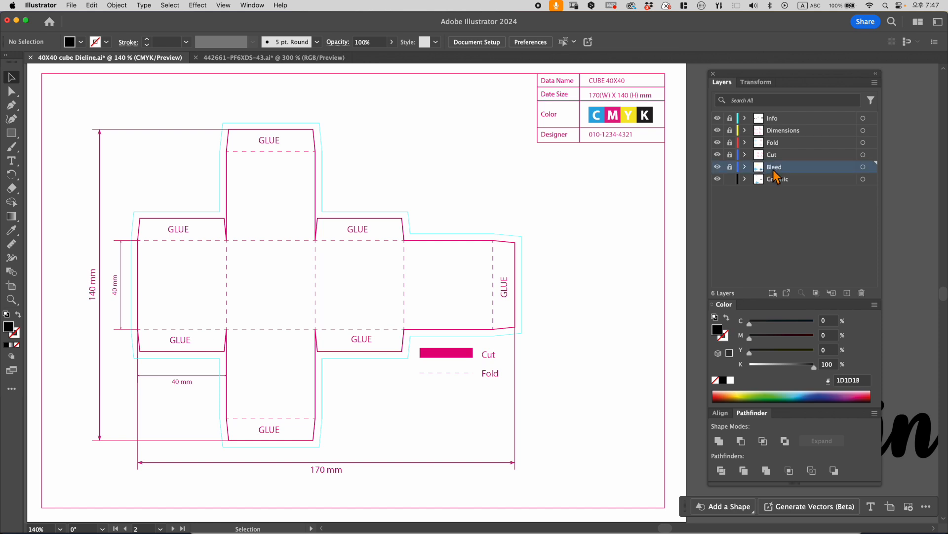
left_click(414, 235)
key("super+c")
key("super+f")
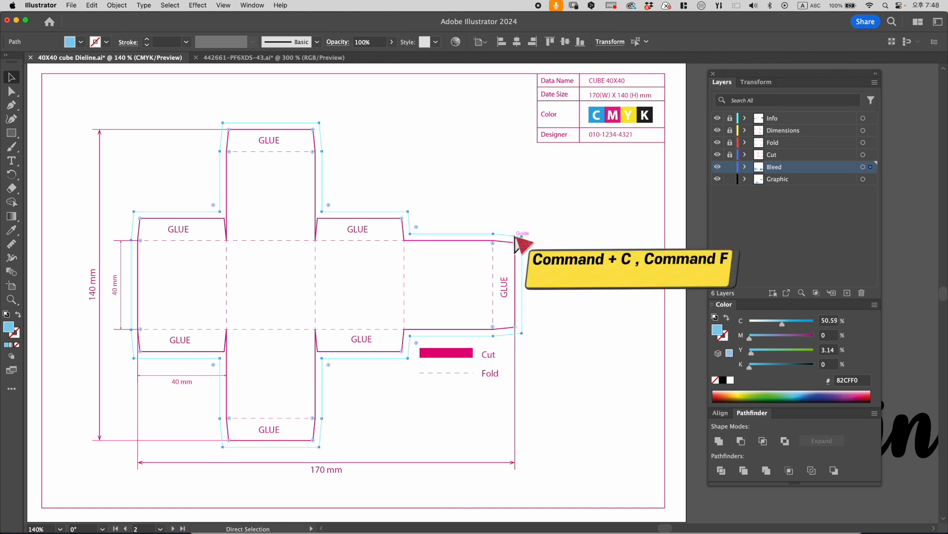
- Send the pasted copy of the bleed guide to the Graphic layer
key("v")
left_click(731, 179)
right_click(448, 193)
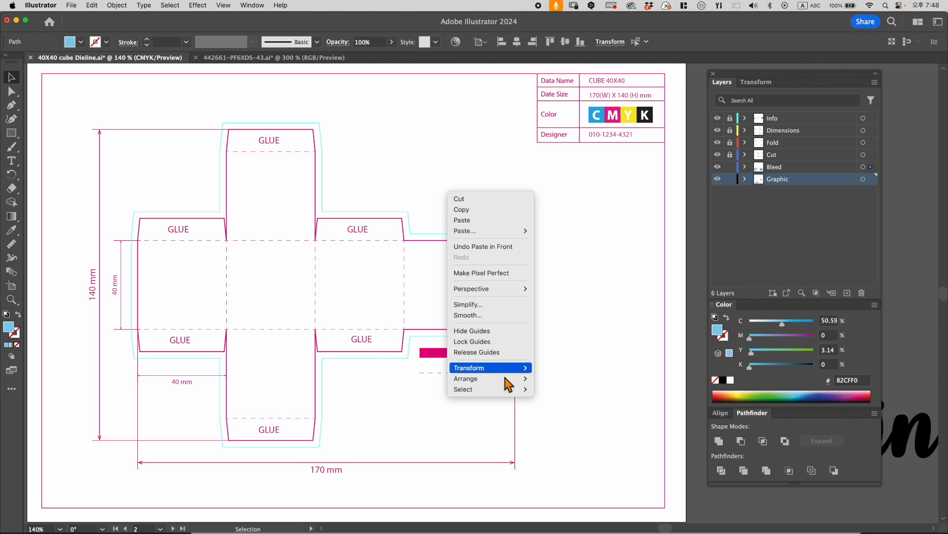
mouse_move(514, 378)
left_click(568, 426)
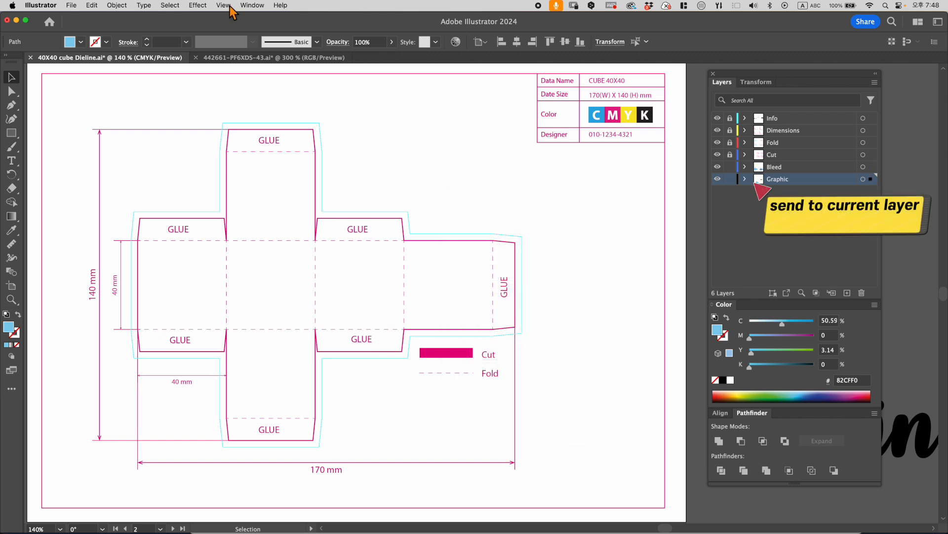
- Release the bleed guide copy on the Graphic layer into a normal filled shape
left_click(230, 7)
mouse_move(286, 425)
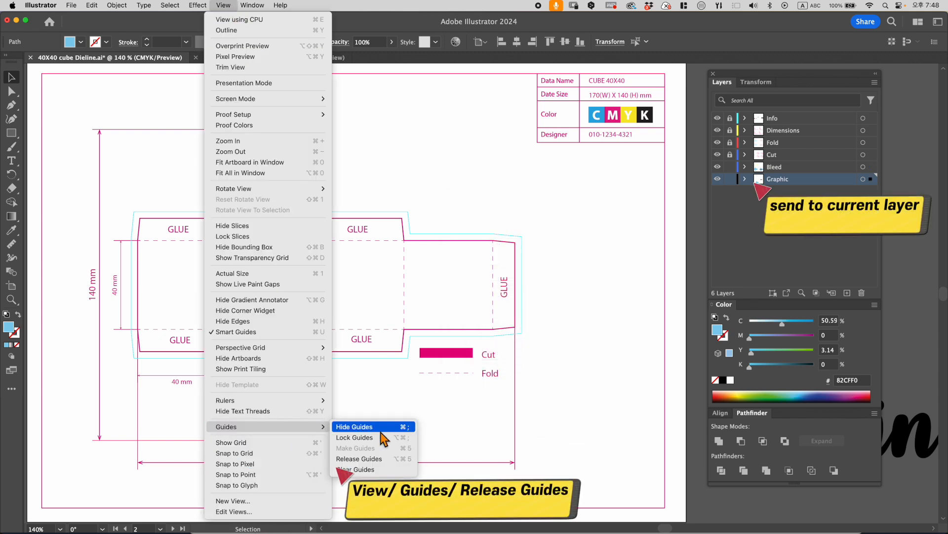
left_click(378, 459)
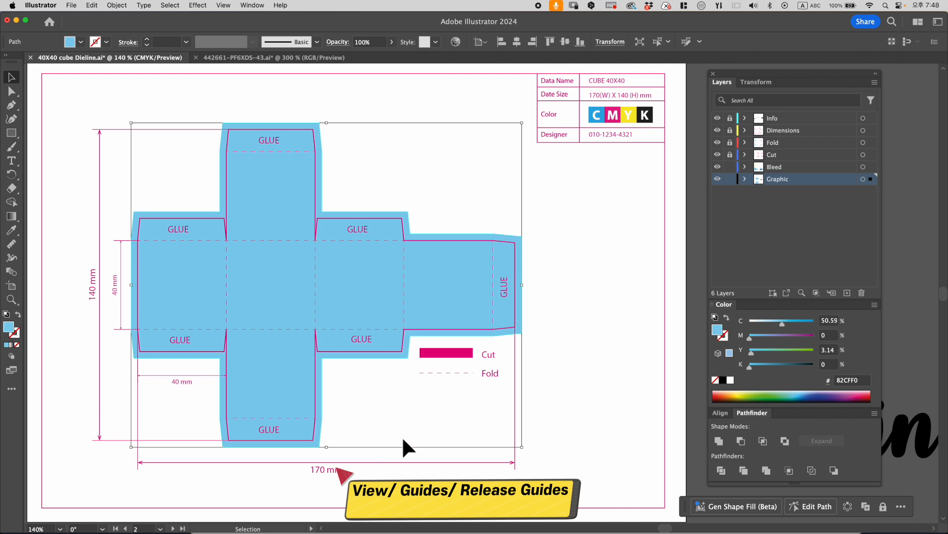
- Move the Dieline lettering from beside the artboard to the dieline's upper-right area and send it to the Graphic layer
left_click_drag(891, 437, 487, 196)
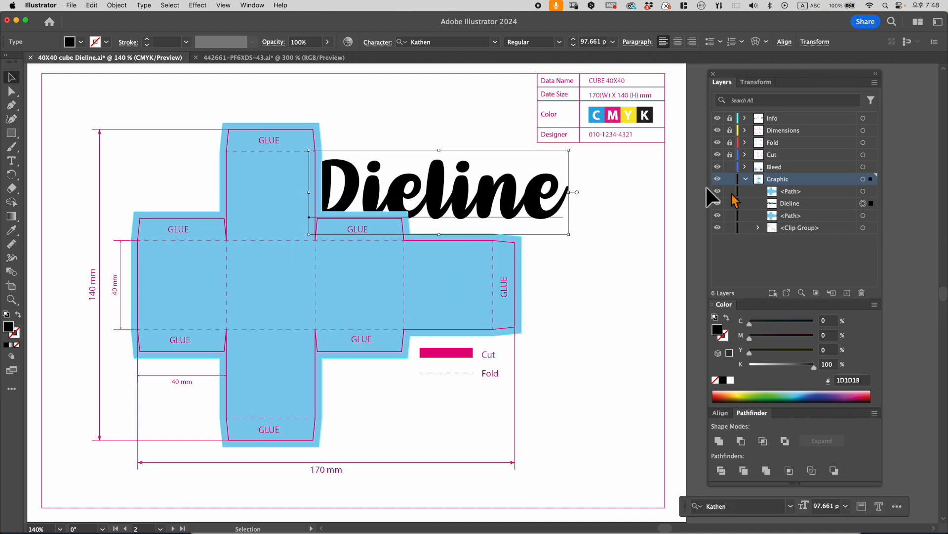
right_click(653, 207)
mouse_move(683, 466)
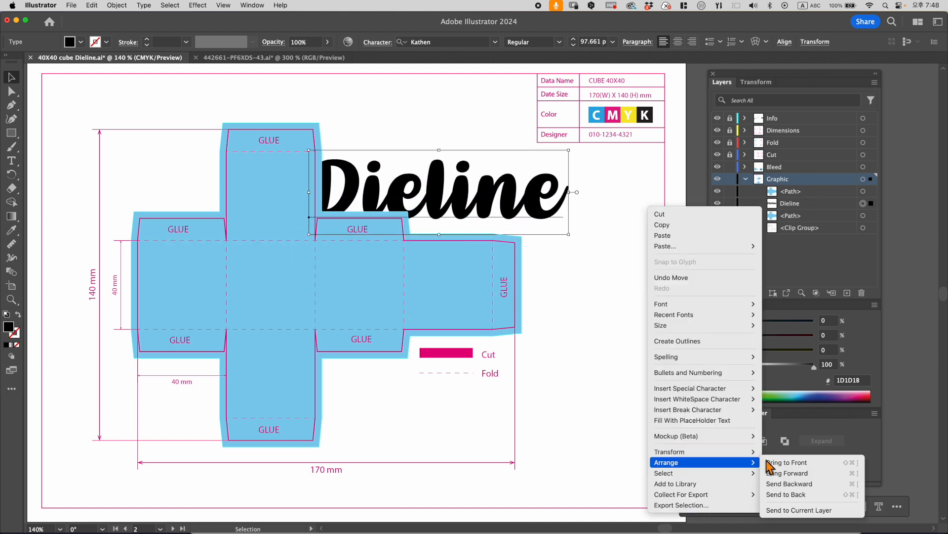
left_click(799, 510)
mouse_move(434, 189)
left_mouse_down()
mouse_move(430, 215)
mouse_move(447, 194)
left_mouse_up()
- Bring the Dieline lettering to the front and place it across the first three square panels of the middle row
right_click(461, 188)
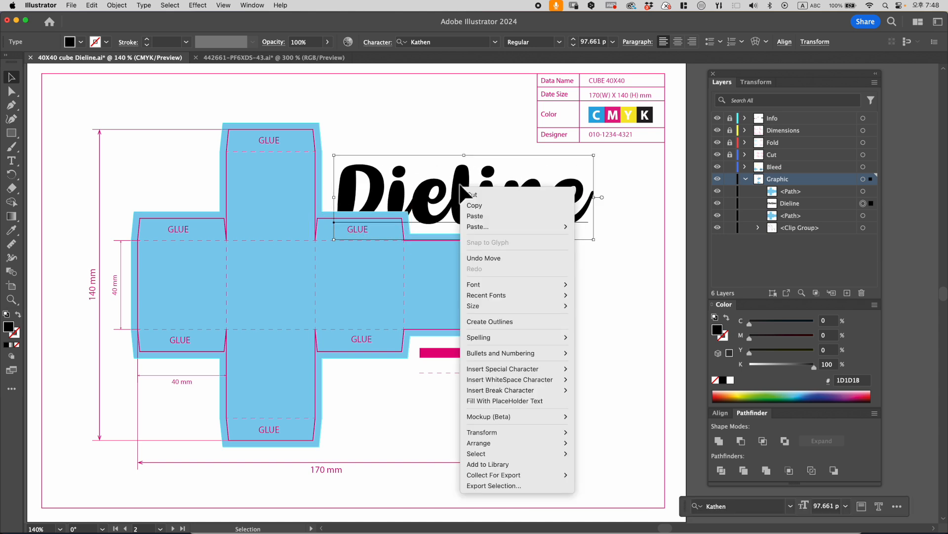
mouse_move(482, 443)
left_click(588, 443)
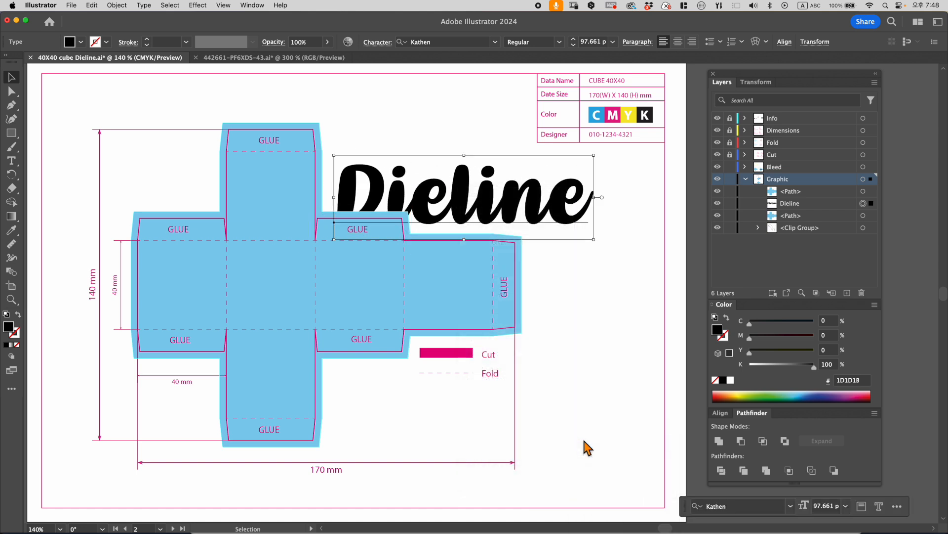
left_click_drag(431, 184, 247, 288)
left_click(544, 283)
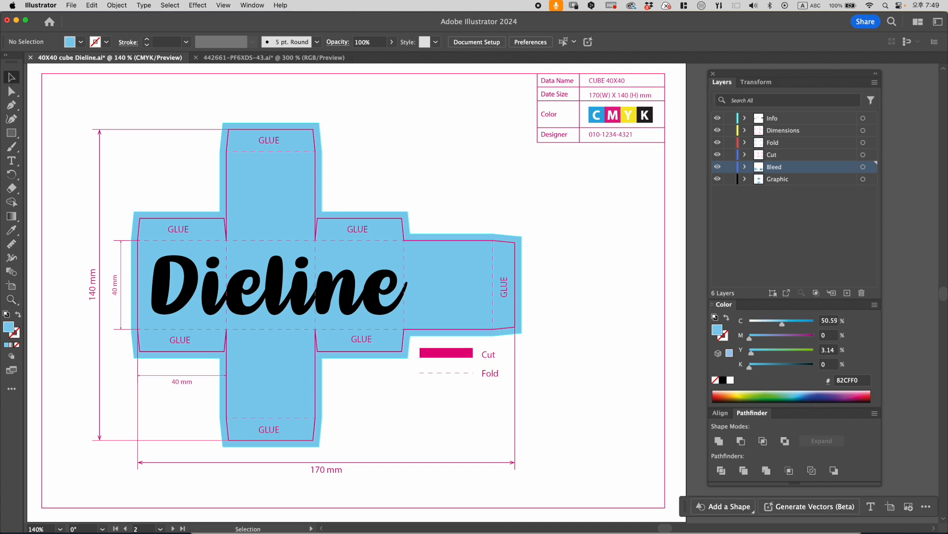
- Select the blue bleed shape on the Bleed layer
left_click(273, 294)
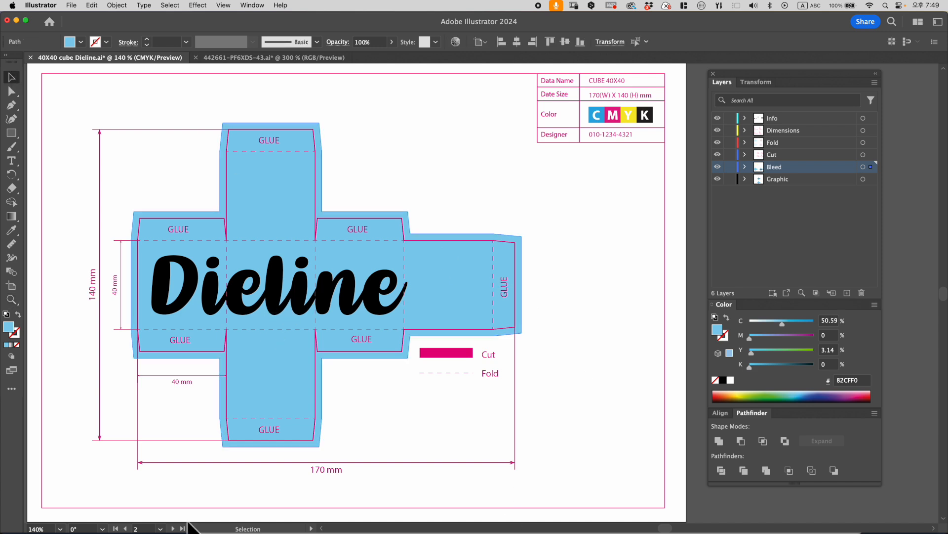